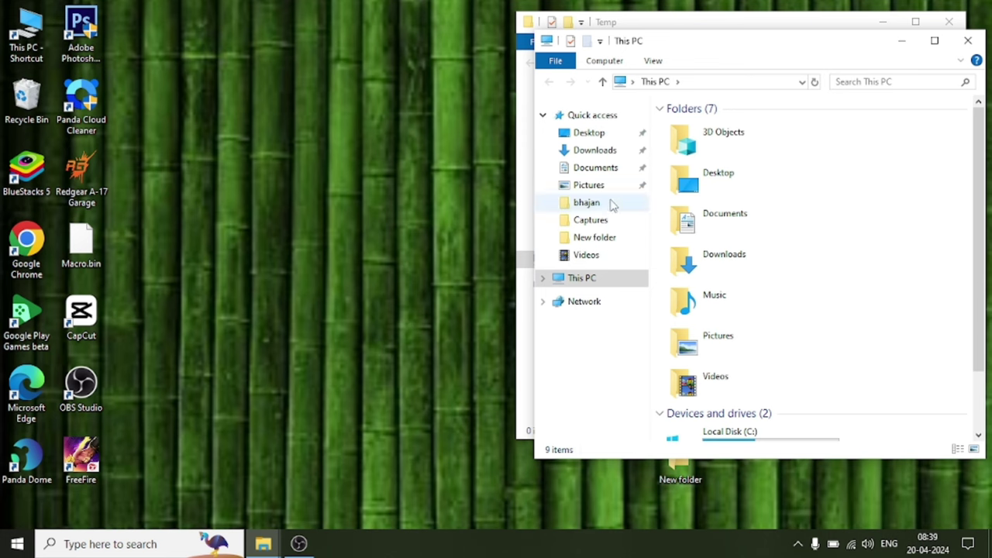
Step: Launch the MSI APP Player installer from the Downloads folder and move its window clear of the Temp folder window
left_click(603, 152)
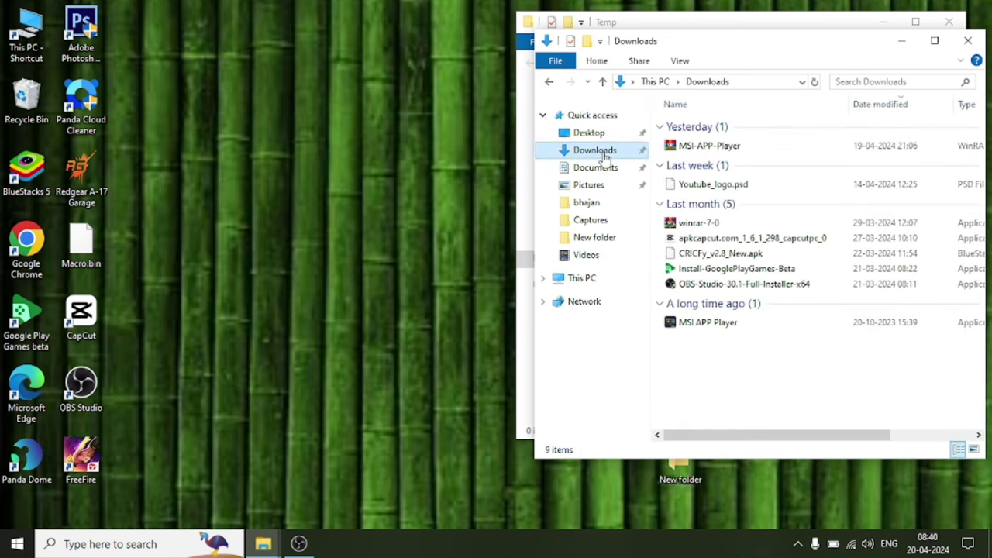
left_click(710, 325)
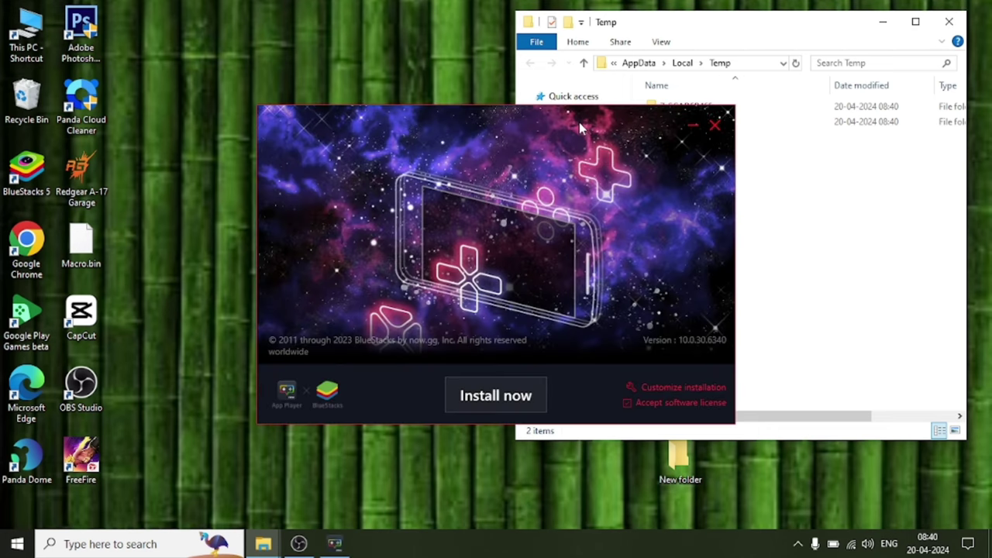
left_click_drag(518, 131, 358, 104)
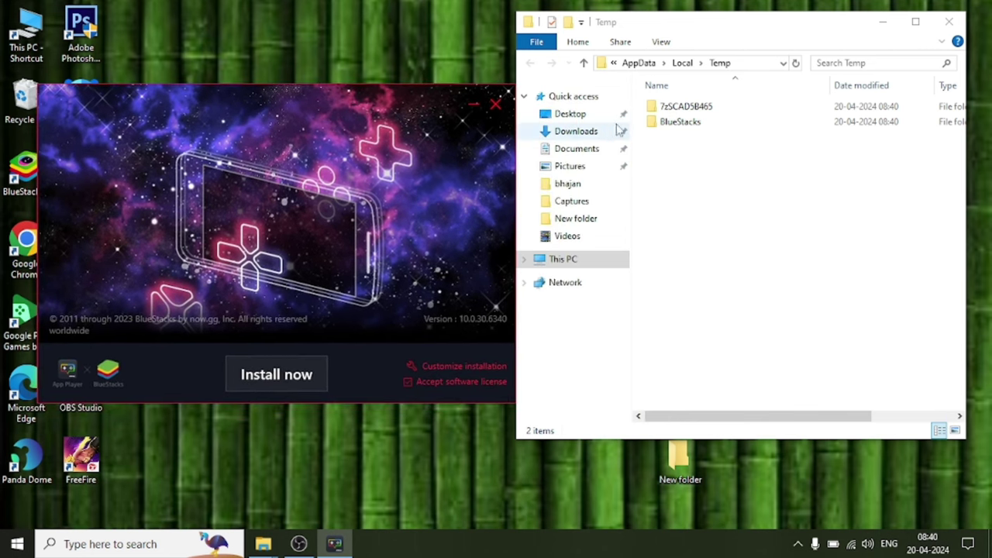
Step: Look through the installer images in the Assets folder of 7zSCAD5B465 inside the Temp folder
double_click(689, 106)
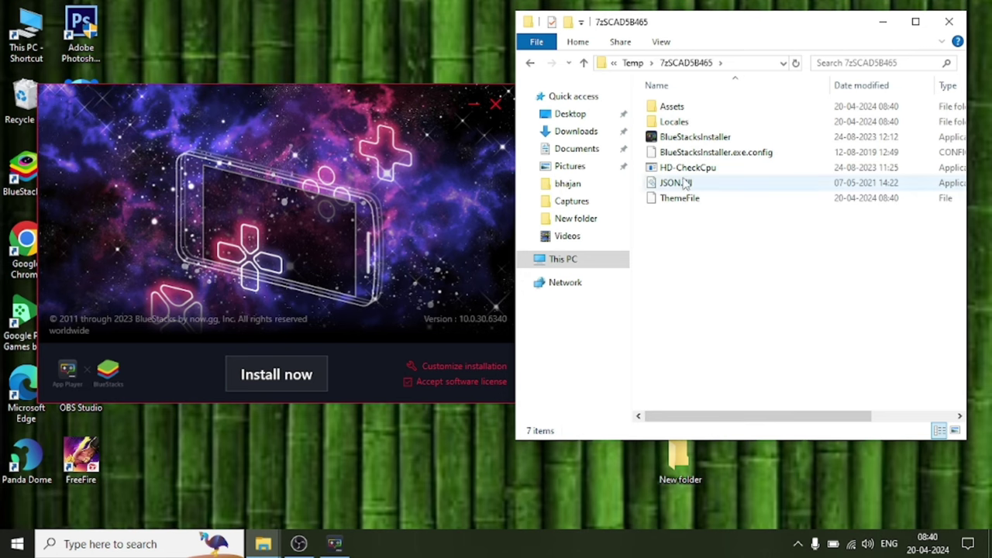
double_click(684, 108)
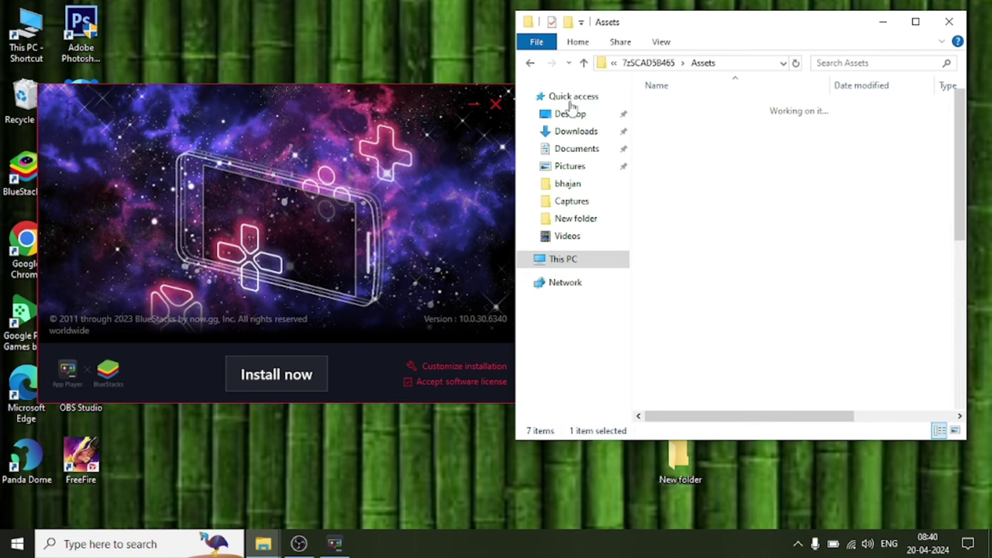
scroll(698, 163, "down", 5)
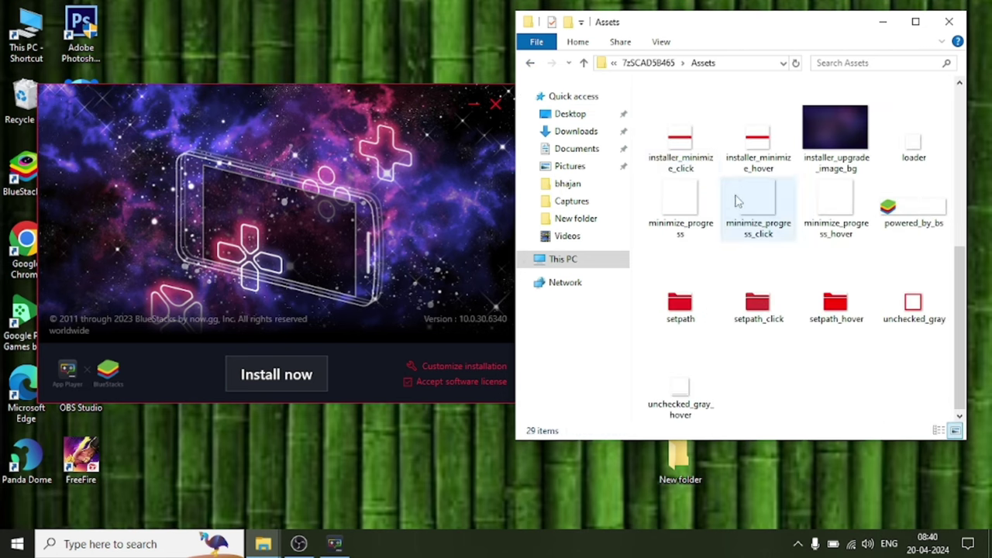
scroll(740, 203, "up", 3)
scroll(742, 205, "down", 3)
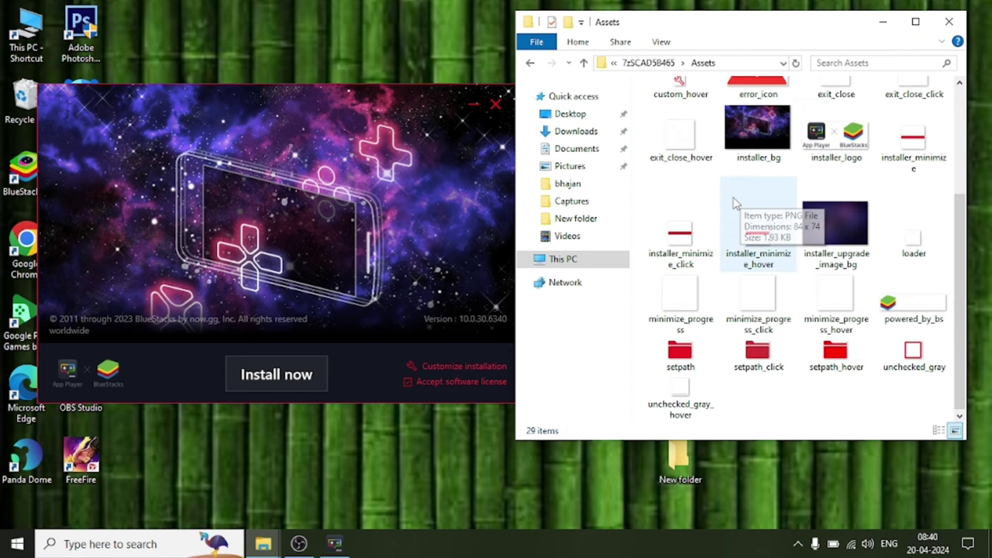
scroll(741, 213, "up", 3)
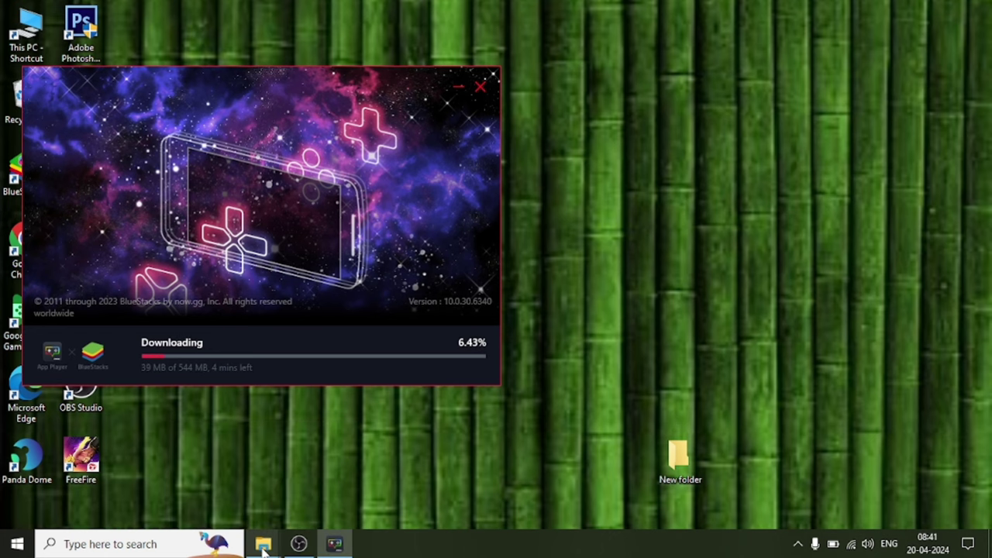
Step: Bring back the Temp folder window, check the contents of 7zSCAD5B465 and return to Temp
mouse_move(264, 546)
left_click(288, 504)
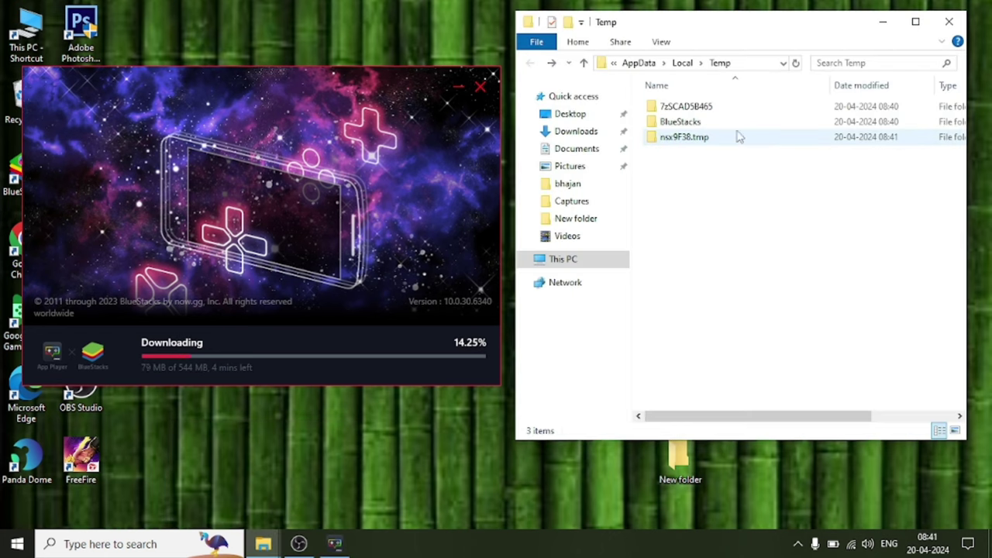
double_click(703, 106)
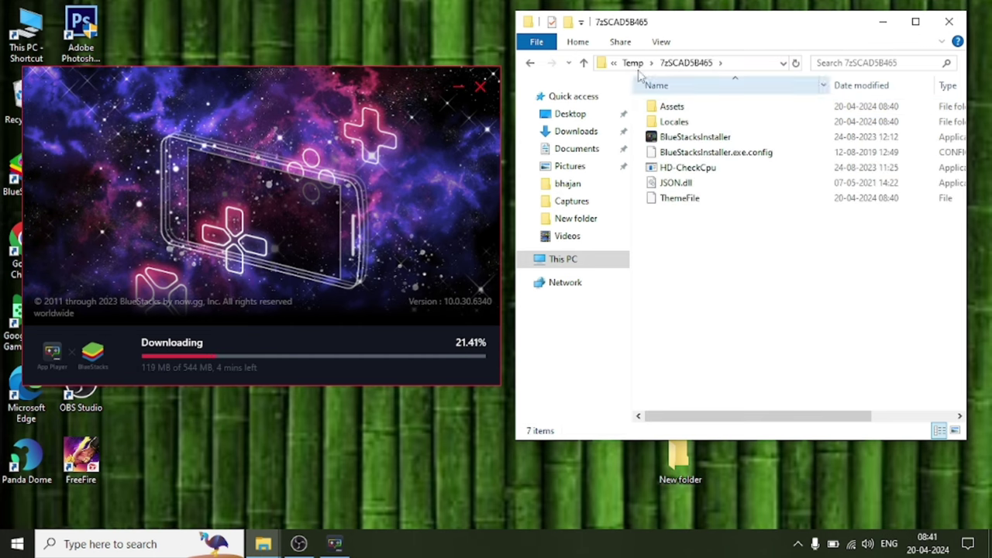
key("alt+Left")
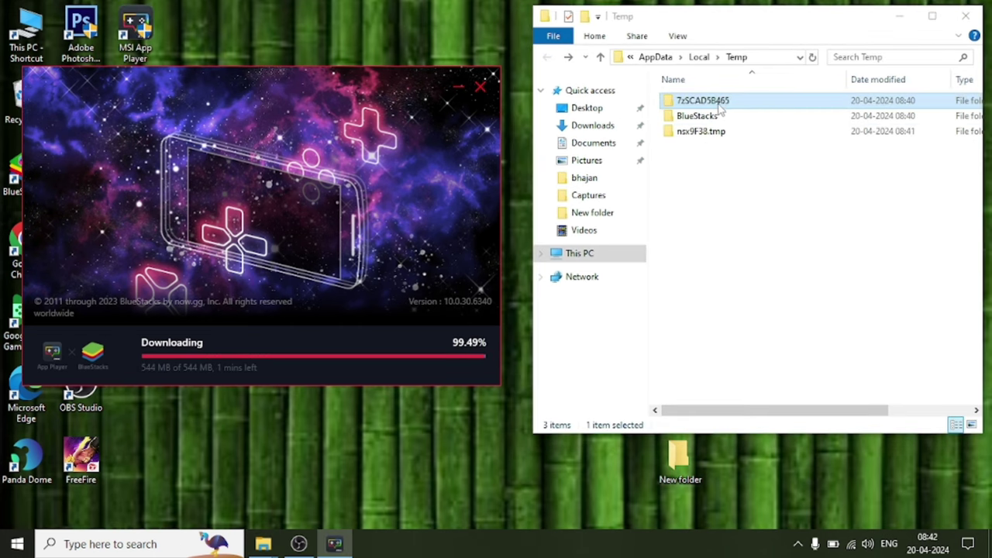
Step: Try to transfer the extracted installer folders 7zSCAD5B465 and 7zS8A8B5797 from Temp to the desktop's New folder
left_click_drag(721, 109, 617, 463)
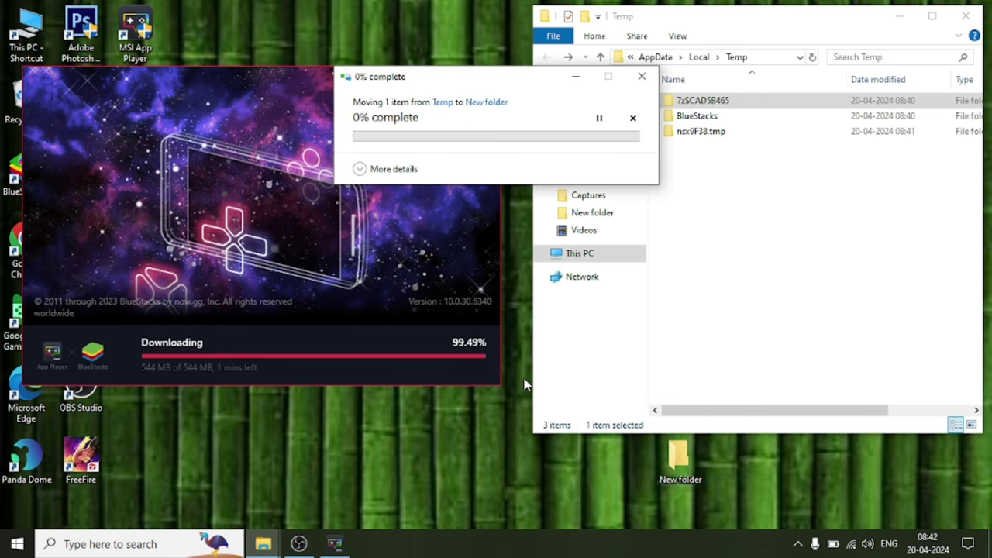
left_click(597, 209)
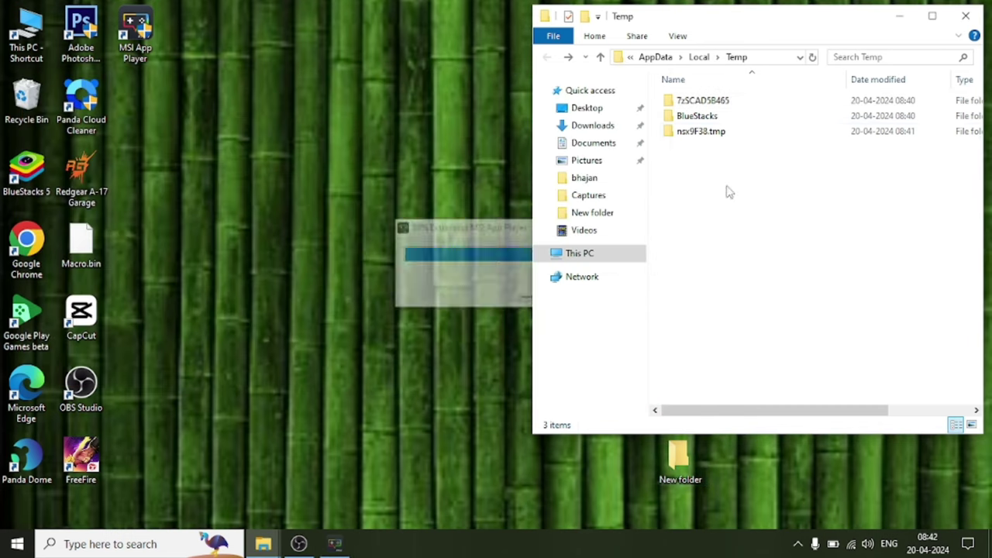
left_click(726, 103)
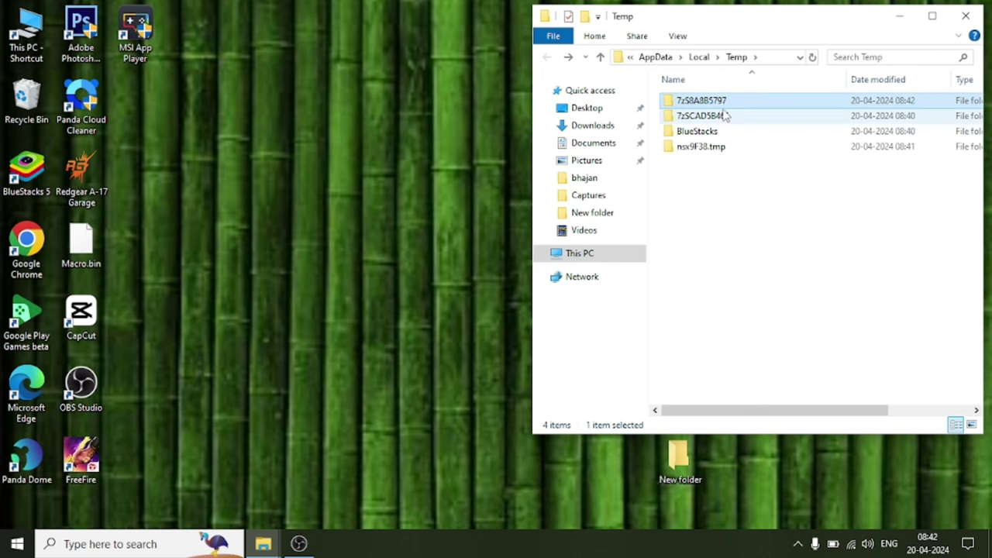
left_click_drag(658, 97, 679, 470)
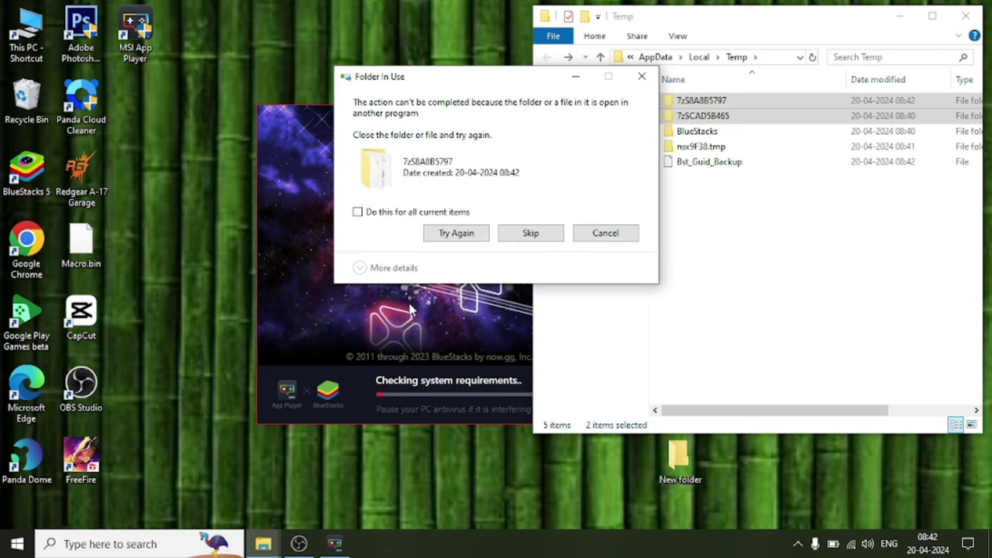
left_click(456, 233)
Step: Check the 7zS8A8B5797 and 7zSCAD5B465 folders, and transfer 7zSCAD5B465 to the desktop's New folder
left_click(740, 104)
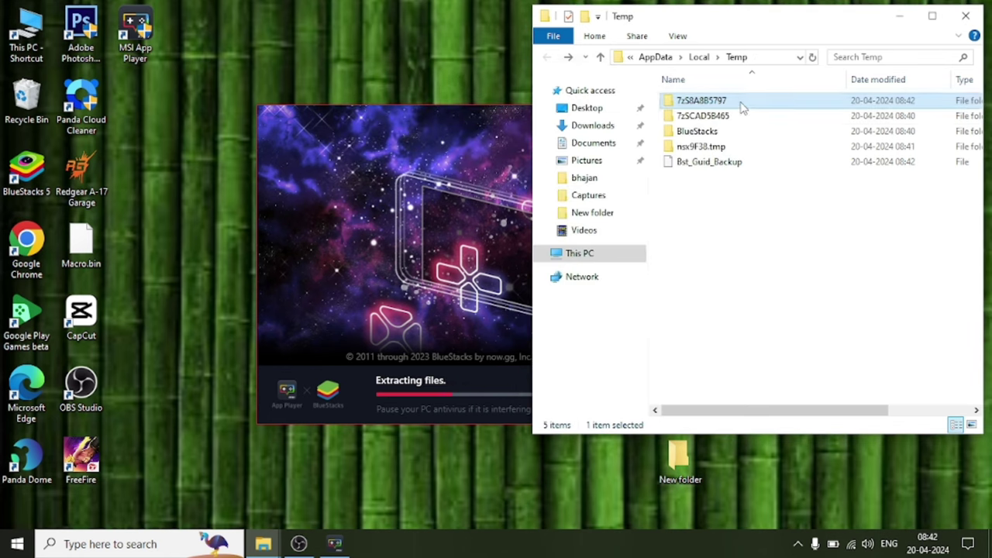
double_click(740, 103)
left_click(546, 62)
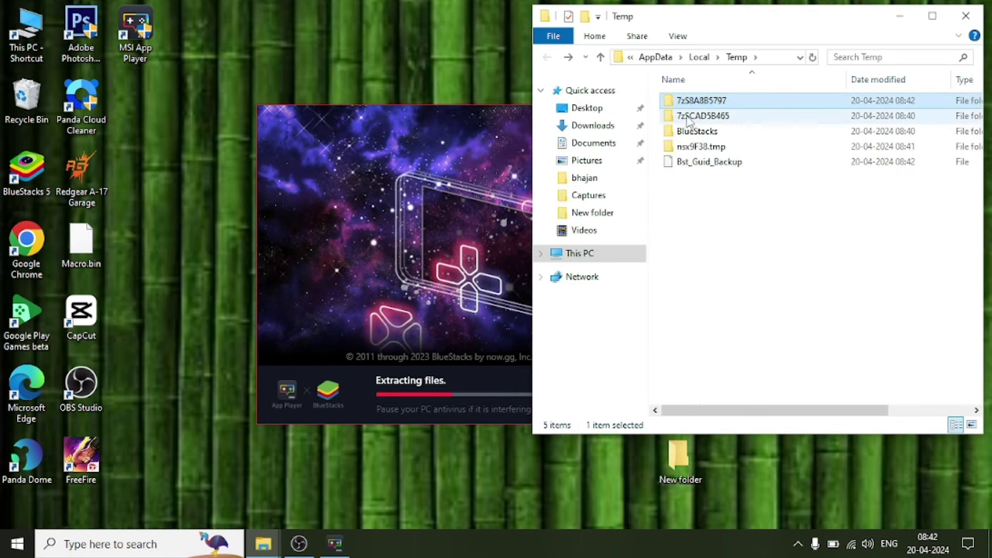
double_click(680, 117)
left_click(546, 62)
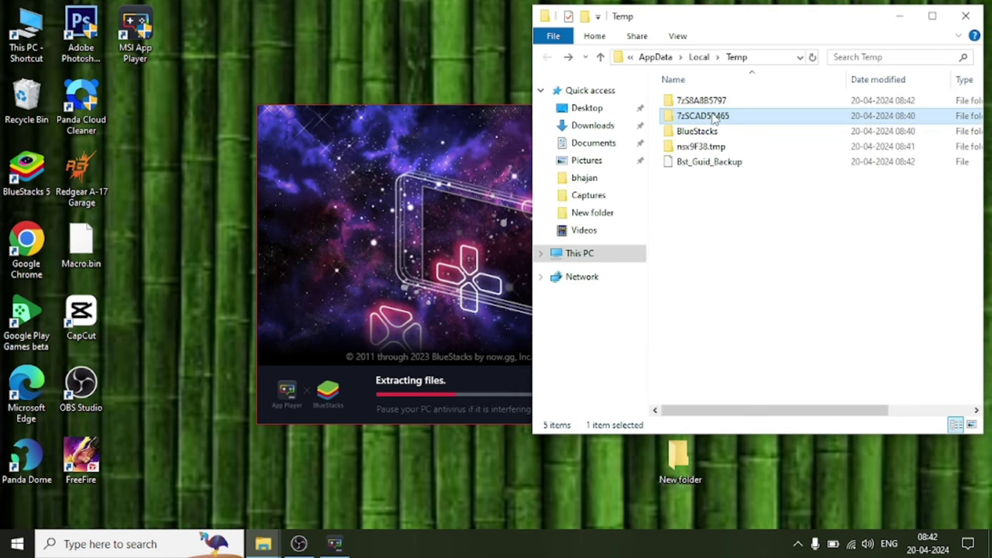
left_click_drag(702, 115, 680, 477)
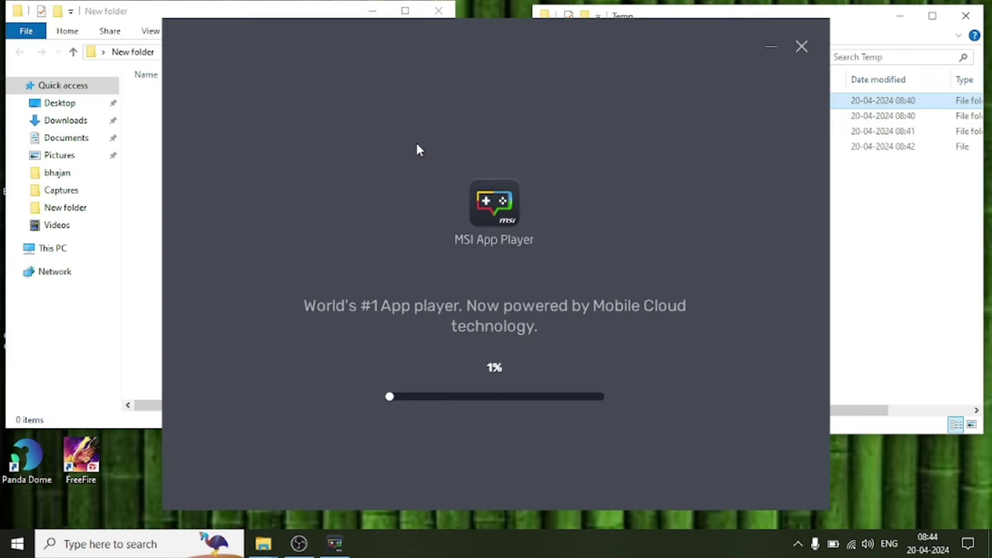
Step: Close the MSI App Player window and run BlueStacksInstaller from the 7zSCAD5B465 folder in New folder, moving its window aside
left_click(801, 48)
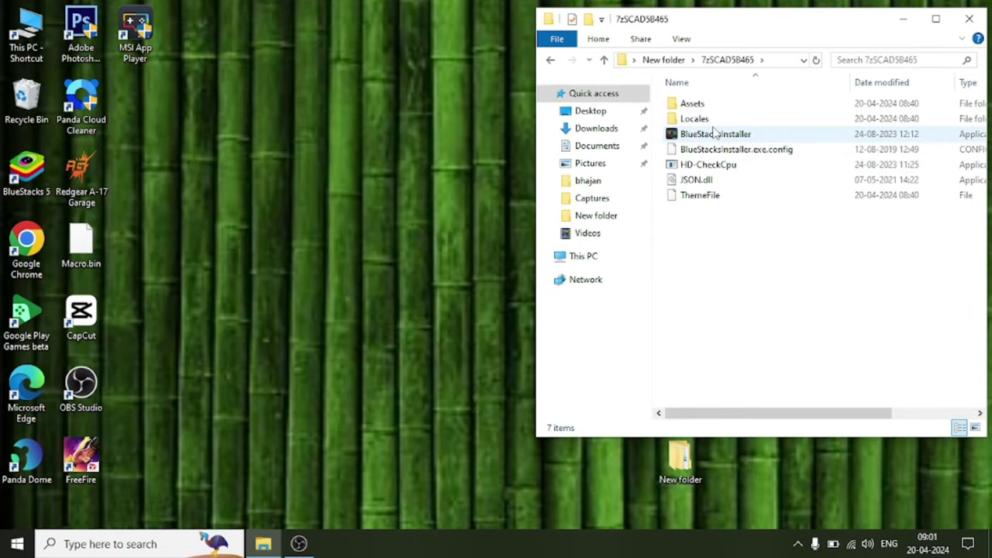
left_click(714, 134)
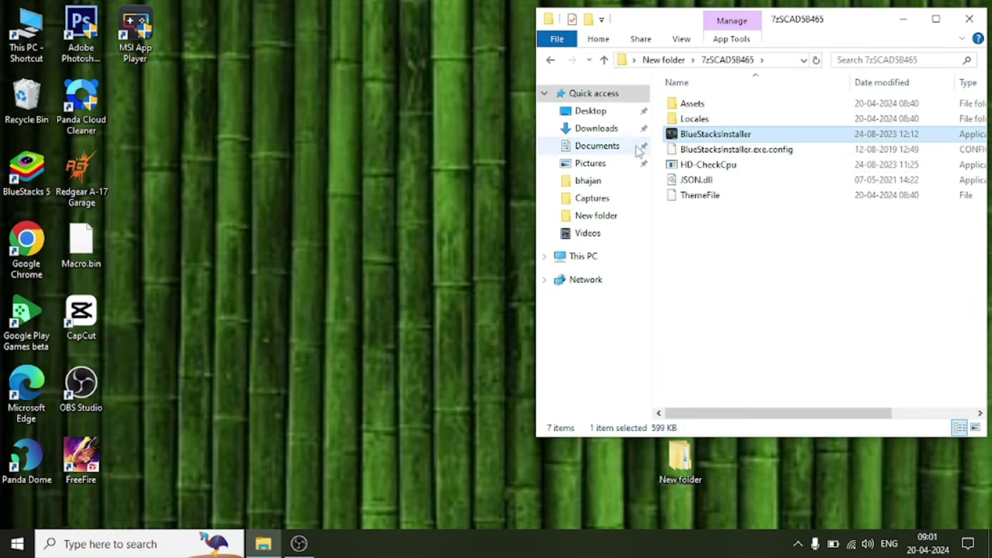
double_click(711, 136)
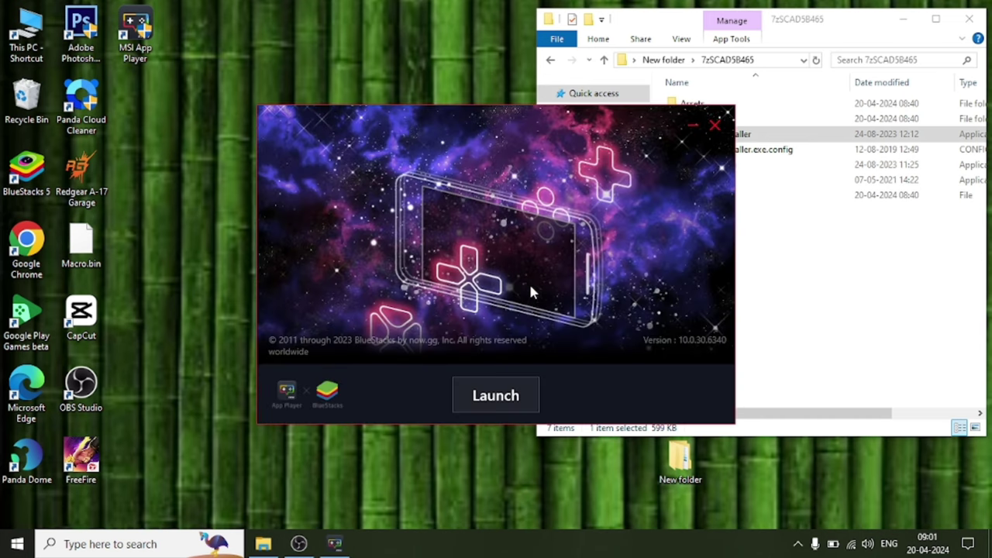
left_click_drag(499, 158, 279, 34)
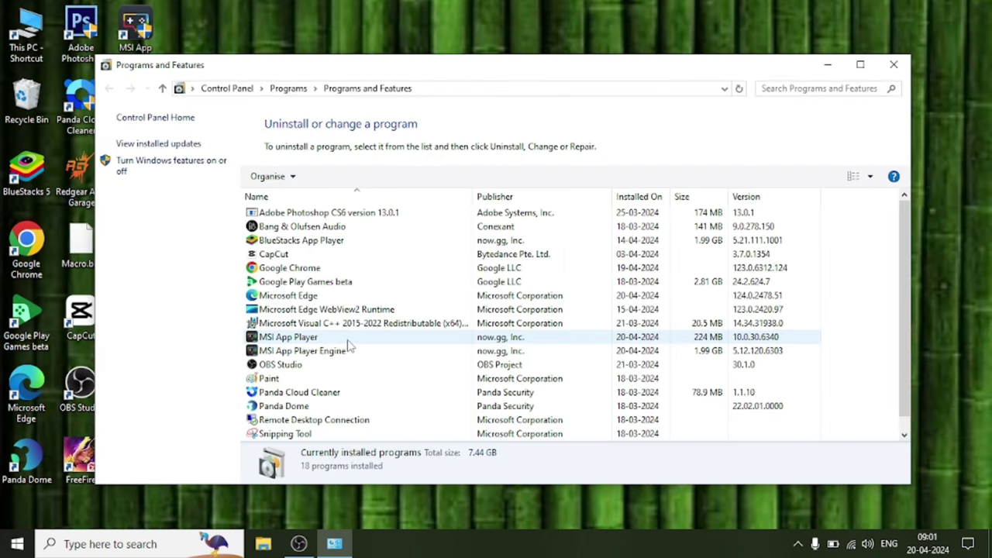
Step: Uninstall MSI App Player from the installed programs, including its user data
right_click(345, 339)
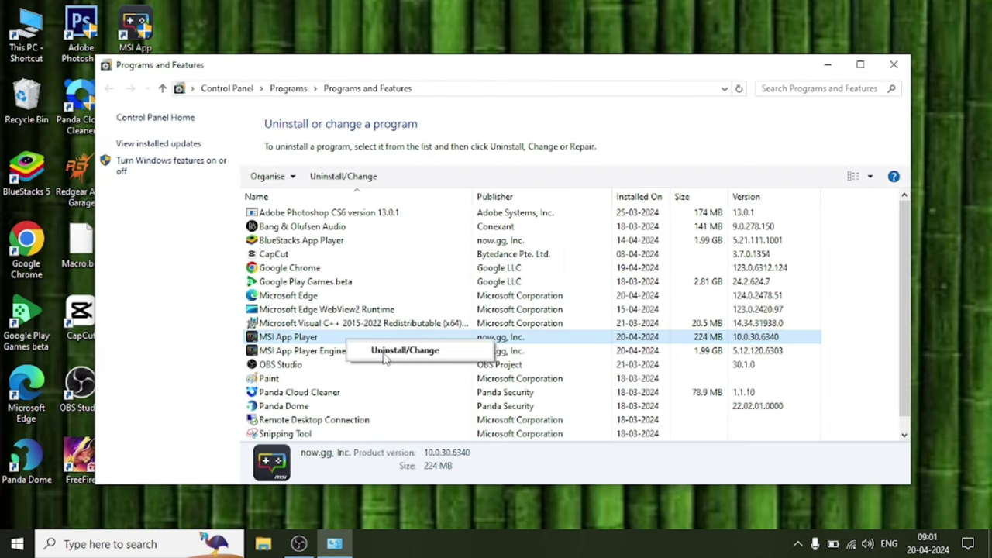
left_click(380, 355)
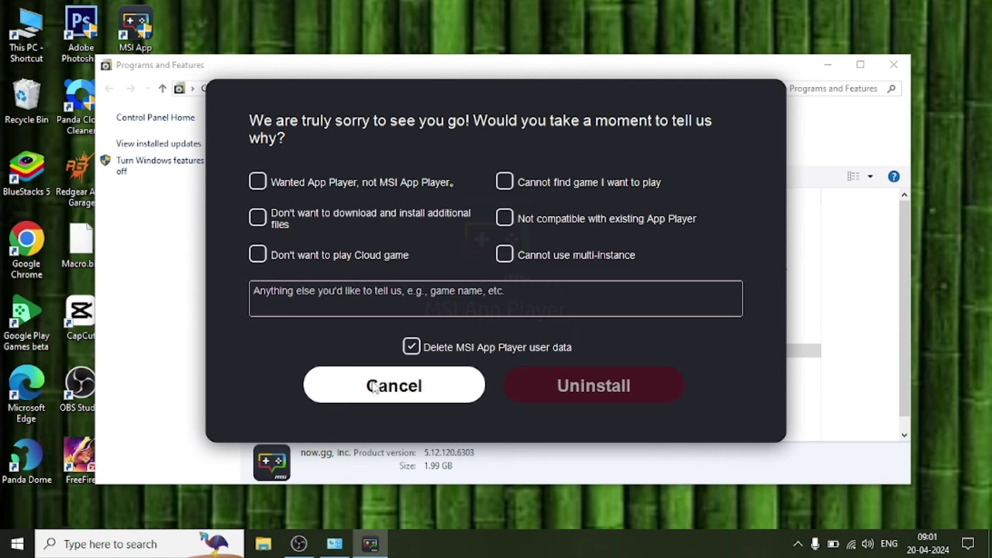
left_click(535, 385)
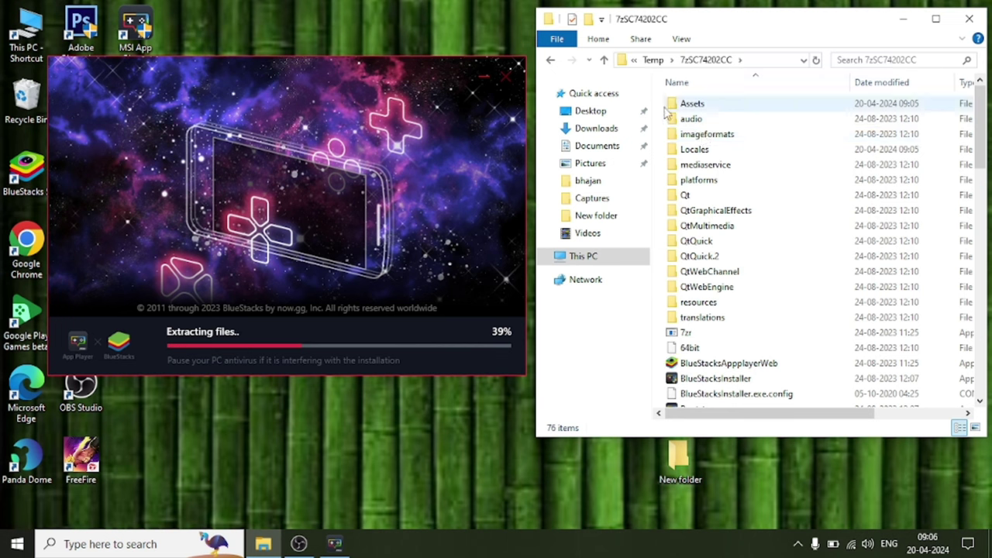
Step: Transfer all files of the 7zSC74202CC folder in Temp to the desktop's New folder and return to Temp
left_click_drag(660, 103, 678, 464)
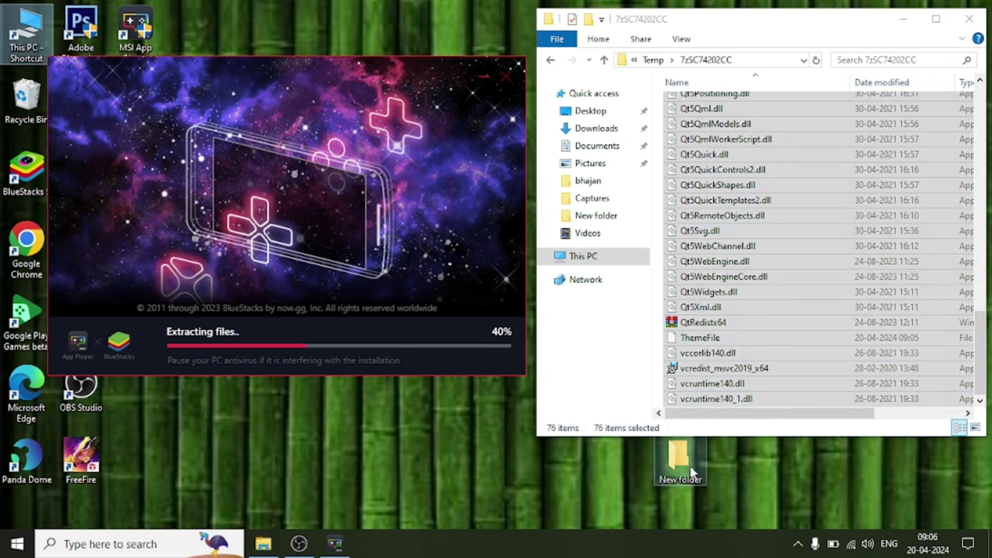
left_click(551, 60)
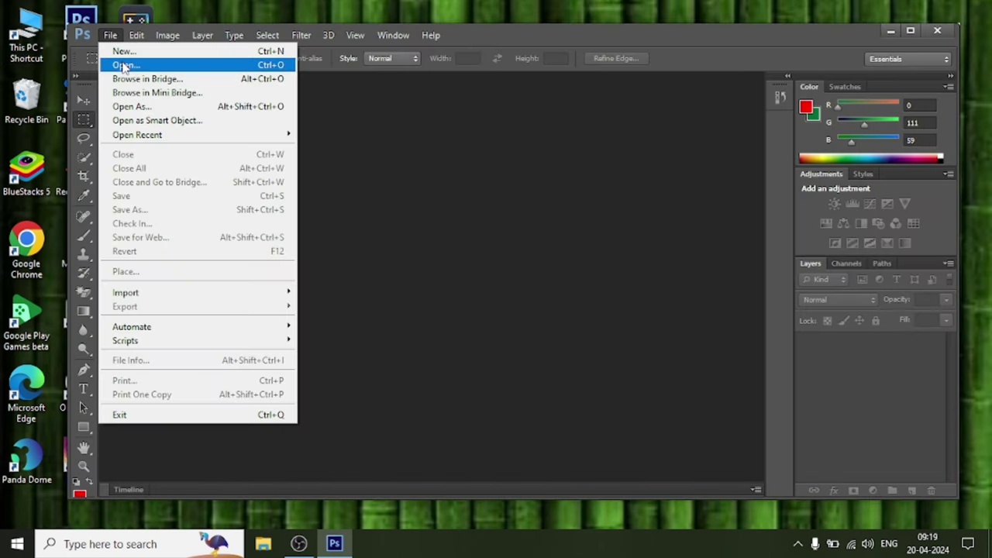
Step: In Photoshop, open the installer_bg image from the Assets folder
left_click(142, 68)
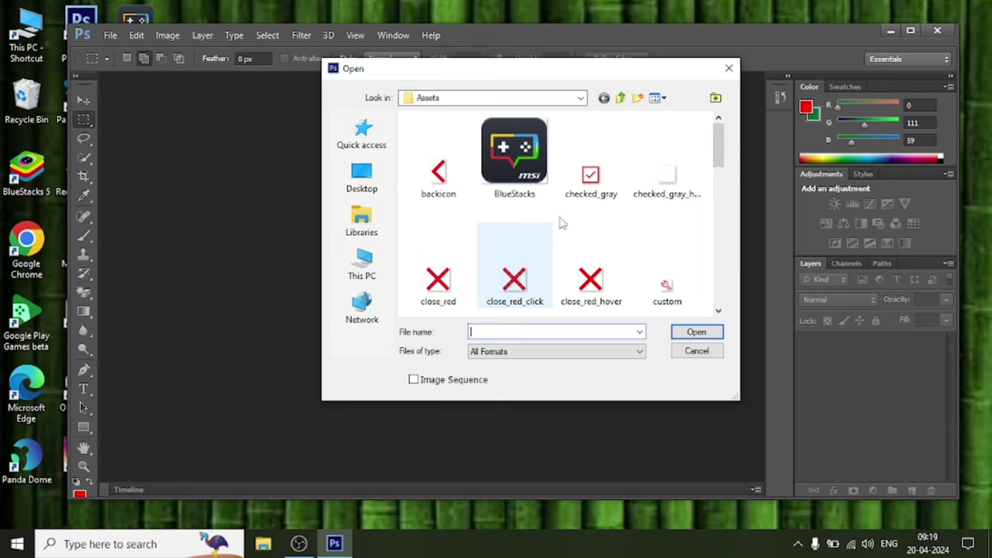
scroll(540, 208, "down", 3)
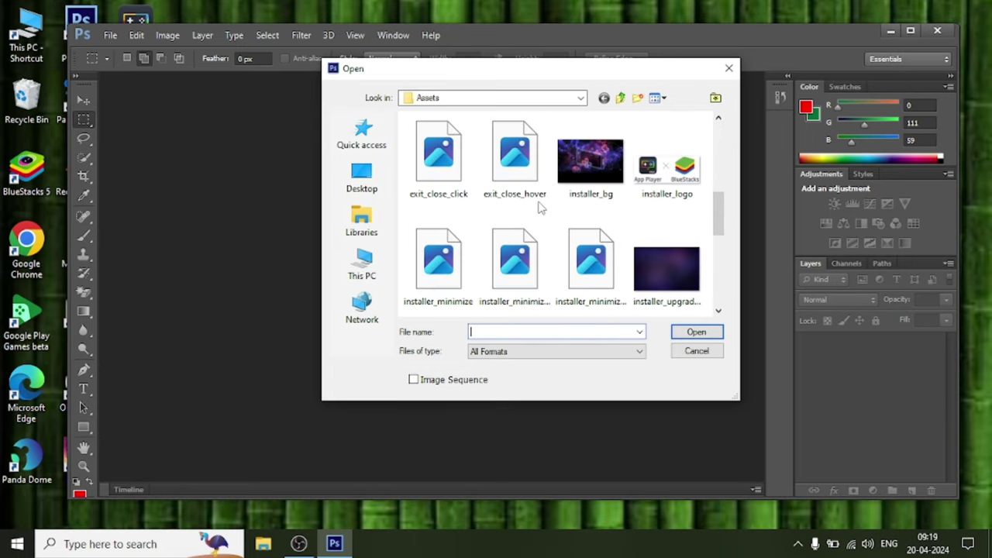
left_click(595, 179)
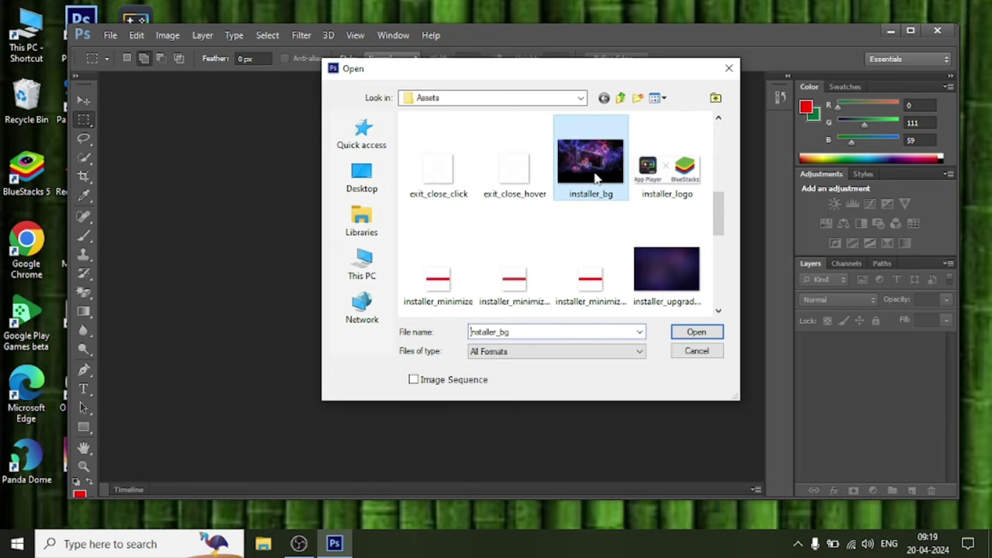
left_click(686, 333)
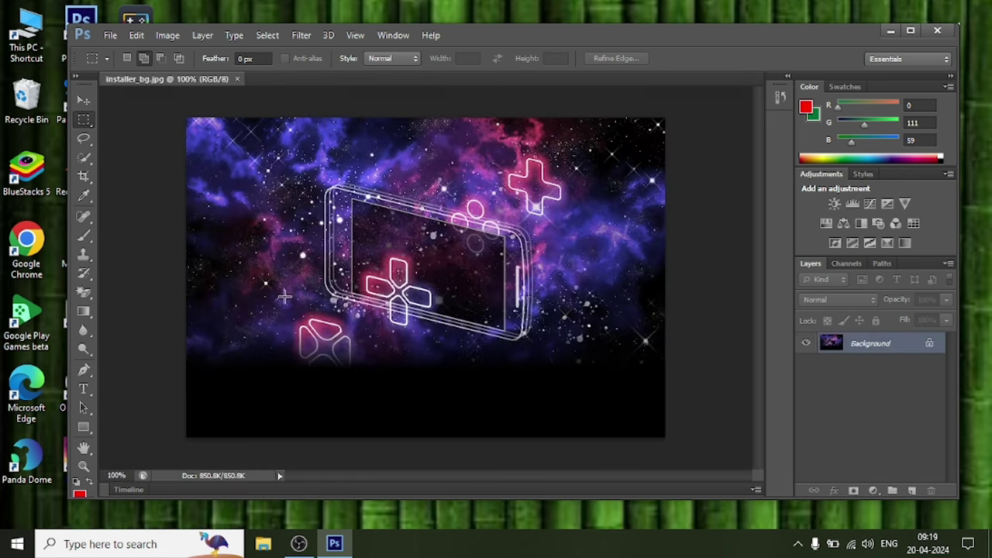
Step: Open the Snapchat-127026429 photo from the temporary folder on drive D
left_click(111, 36)
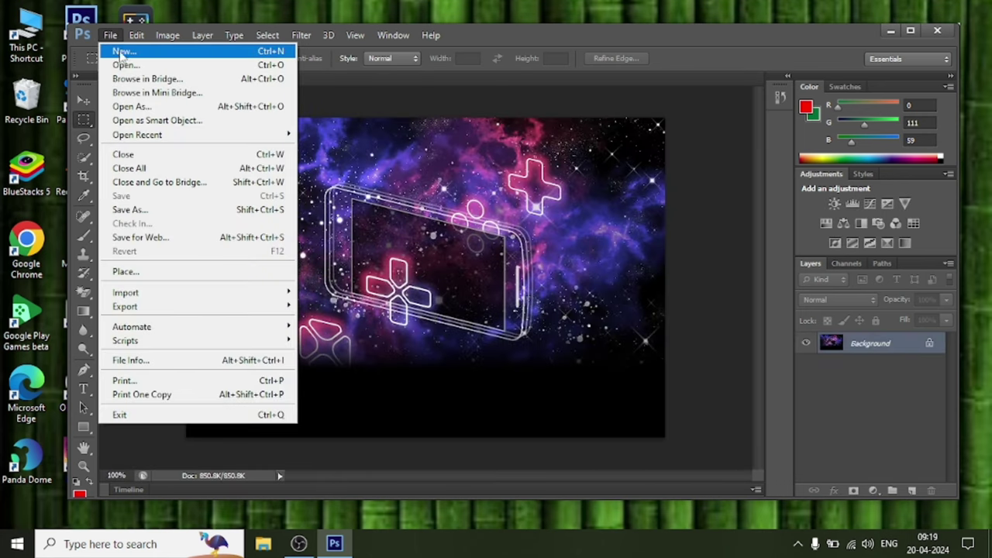
left_click(124, 62)
double_click(525, 295)
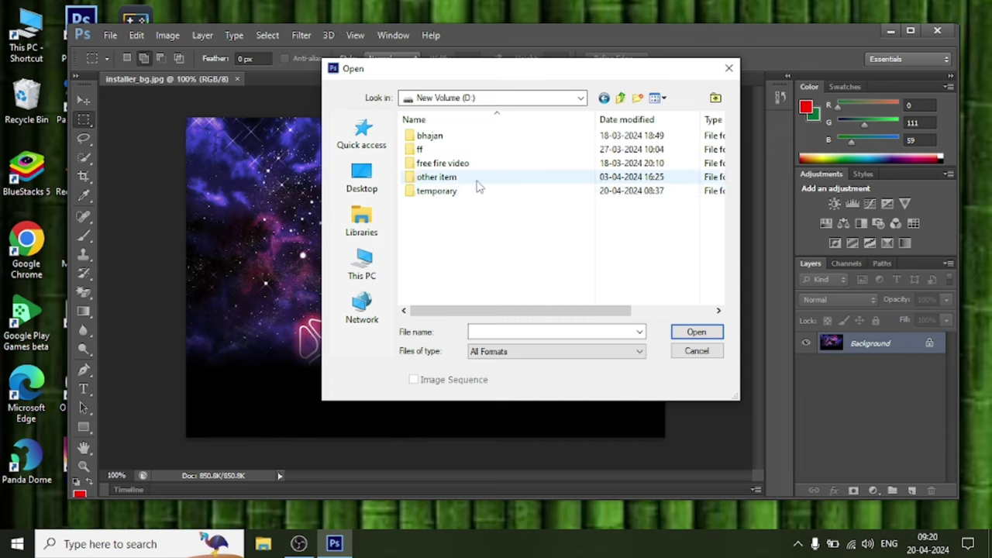
double_click(441, 190)
scroll(569, 183, "down", 2)
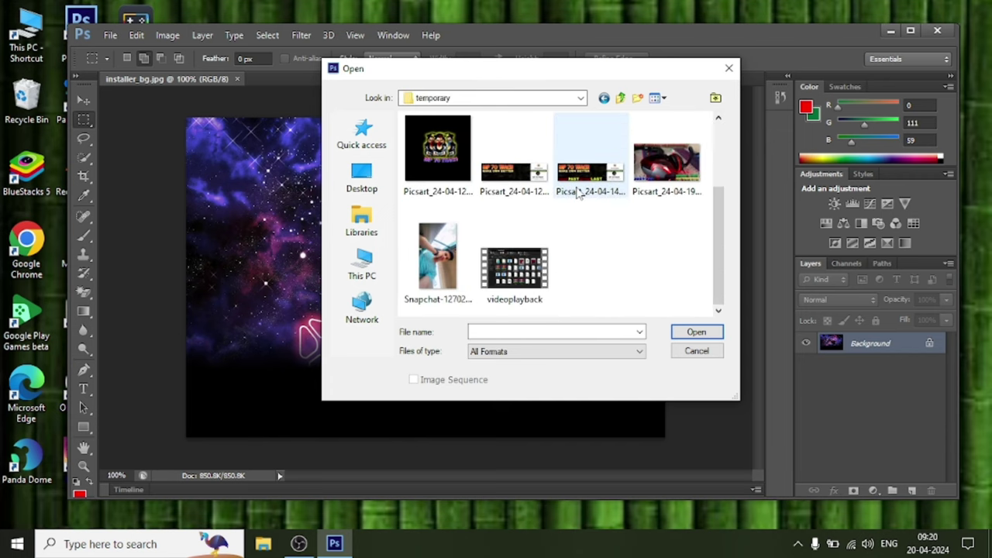
left_click(438, 260)
left_click(686, 331)
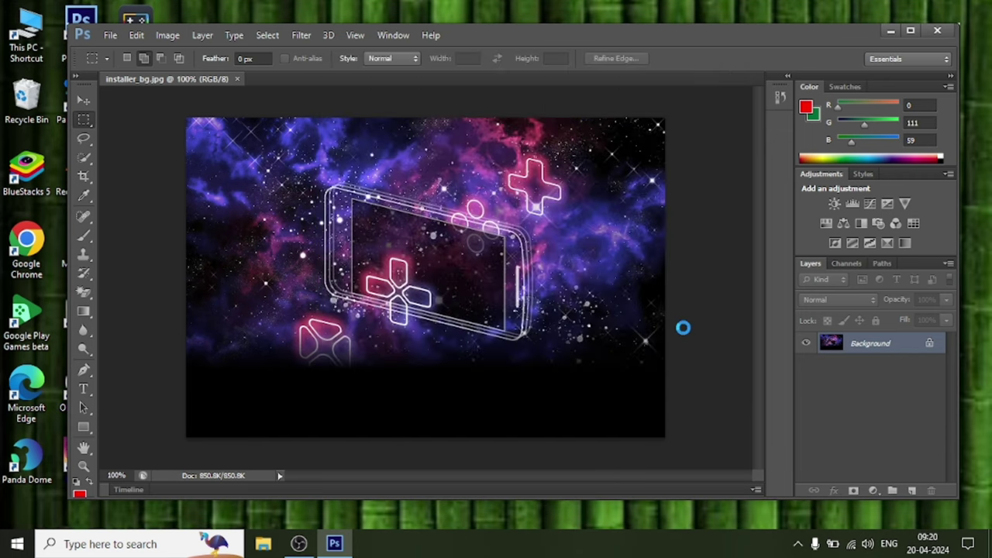
Step: Cut the entire Snapchat photo and paste it into the installer_bg image as a new layer
key("ctrl+a")
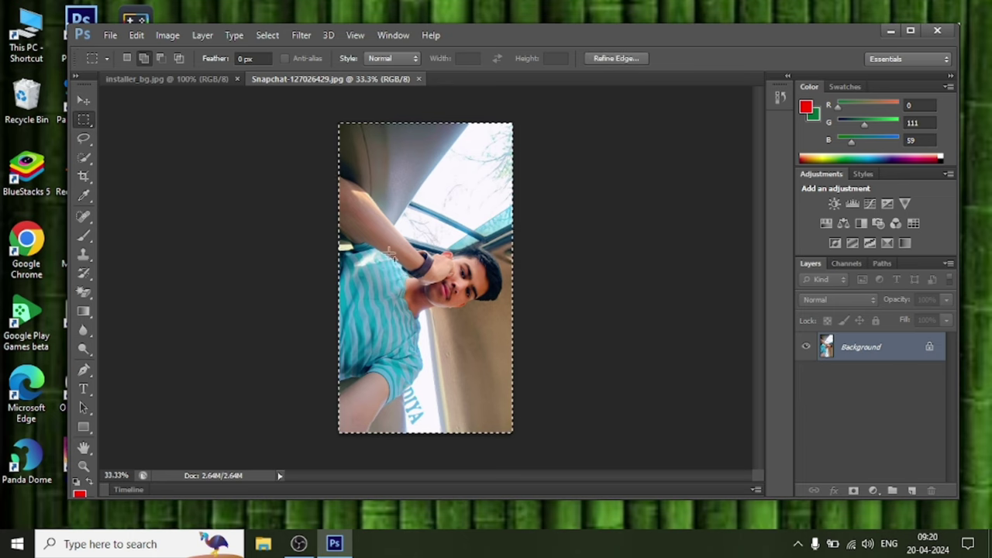
left_click(137, 35)
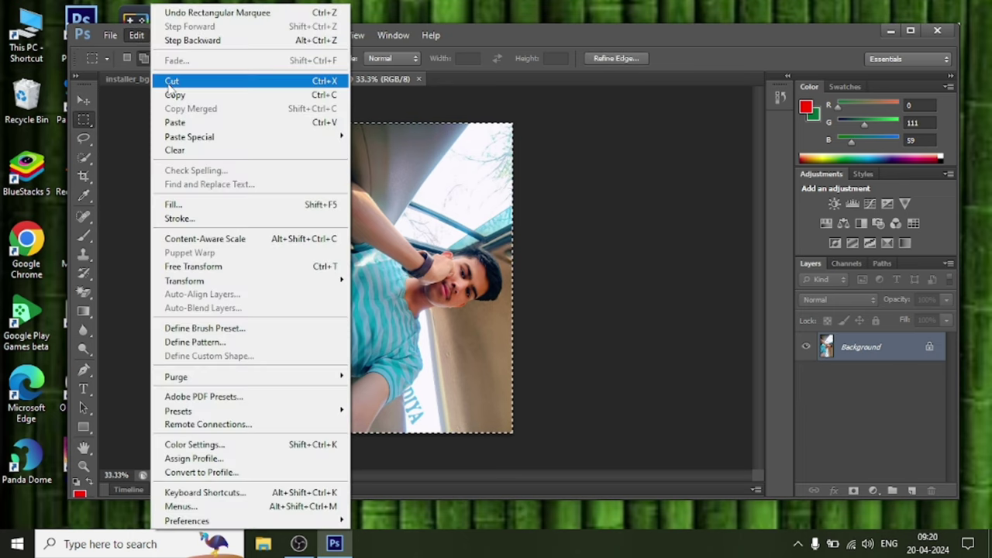
left_click(171, 80)
left_click(139, 78)
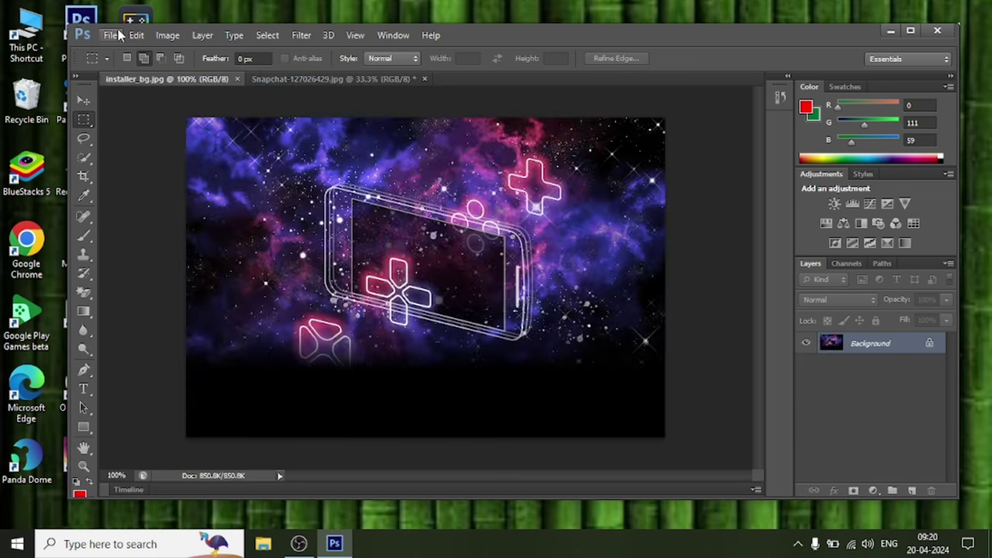
left_click(136, 35)
left_click(175, 124)
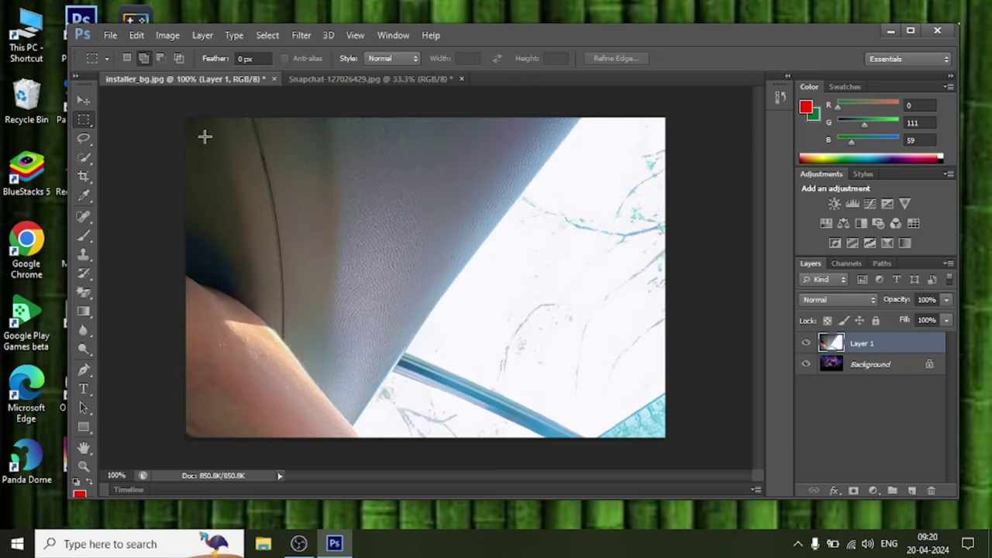
Step: Free-transform the pasted photo: rotate it about -90°, scale it to about 62% by 52%, and fit it over the whole canvas
left_click(136, 34)
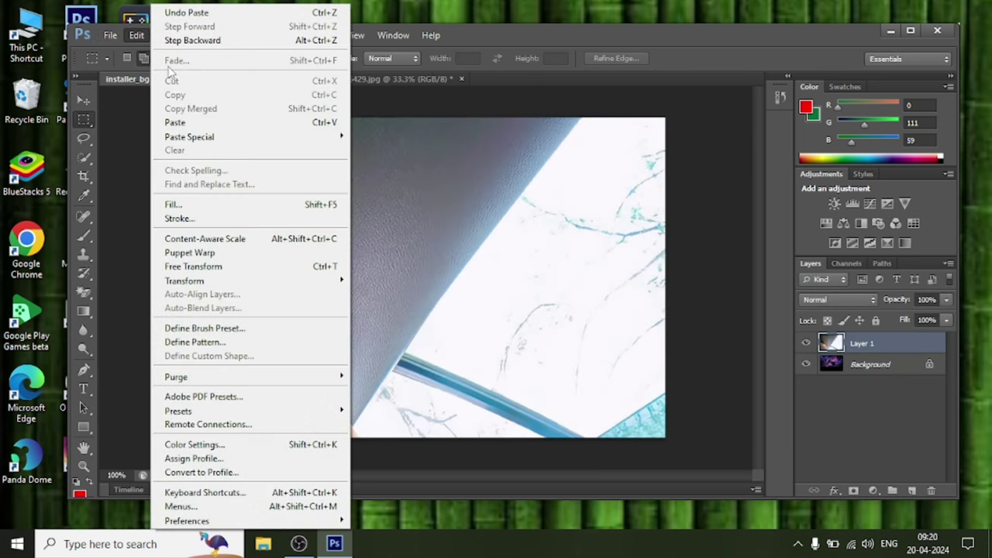
left_click(245, 268)
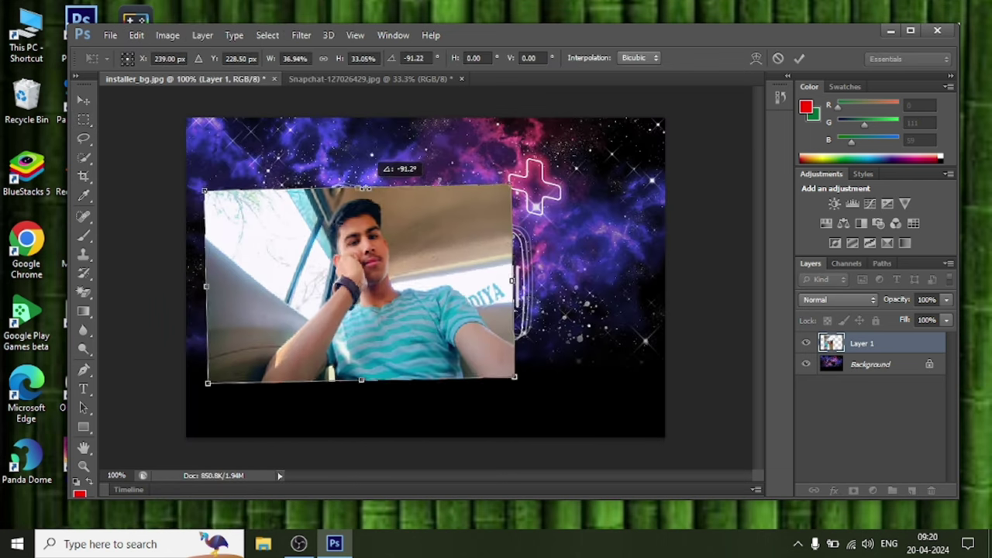
left_click_drag(363, 187, 365, 188)
left_click_drag(517, 386, 655, 457)
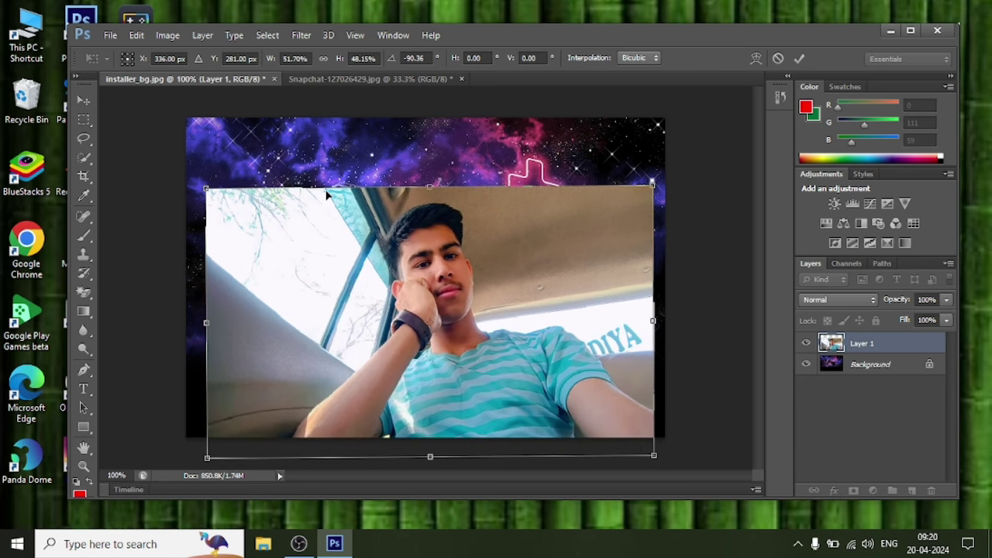
left_click_drag(321, 235, 301, 163)
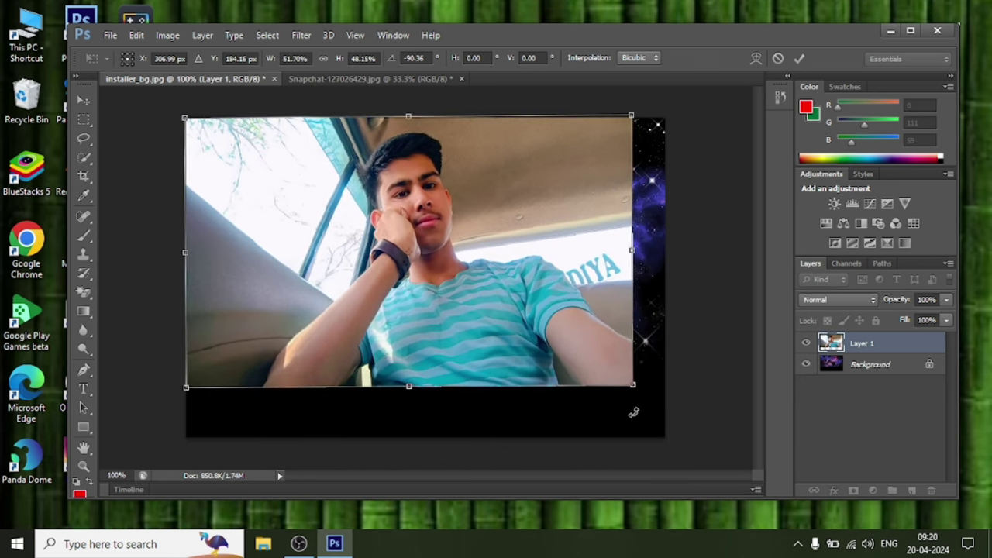
left_click_drag(634, 388, 664, 439)
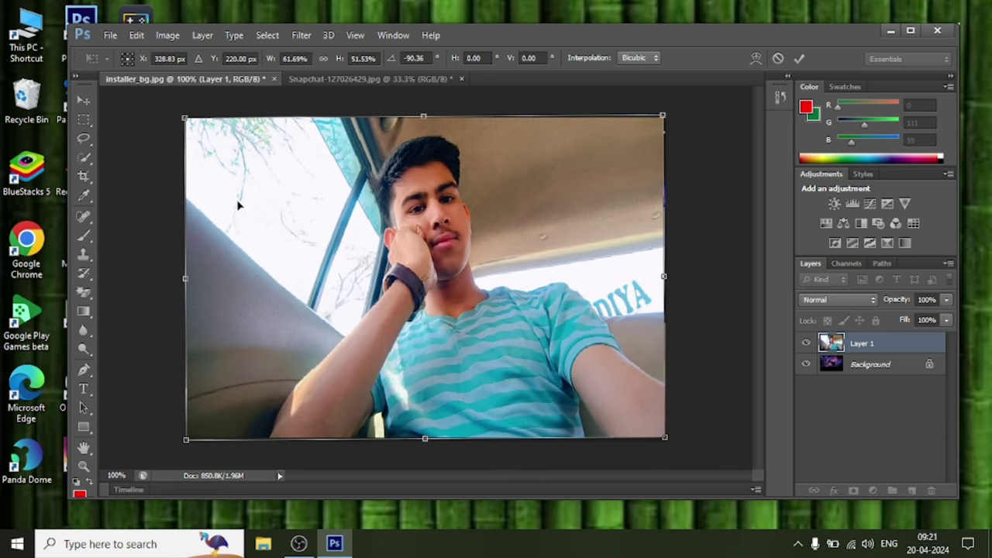
key("Return")
Step: Save the edited image in JPEG format over the existing installer_bg file in the Assets folder
key("ctrl+shift+s")
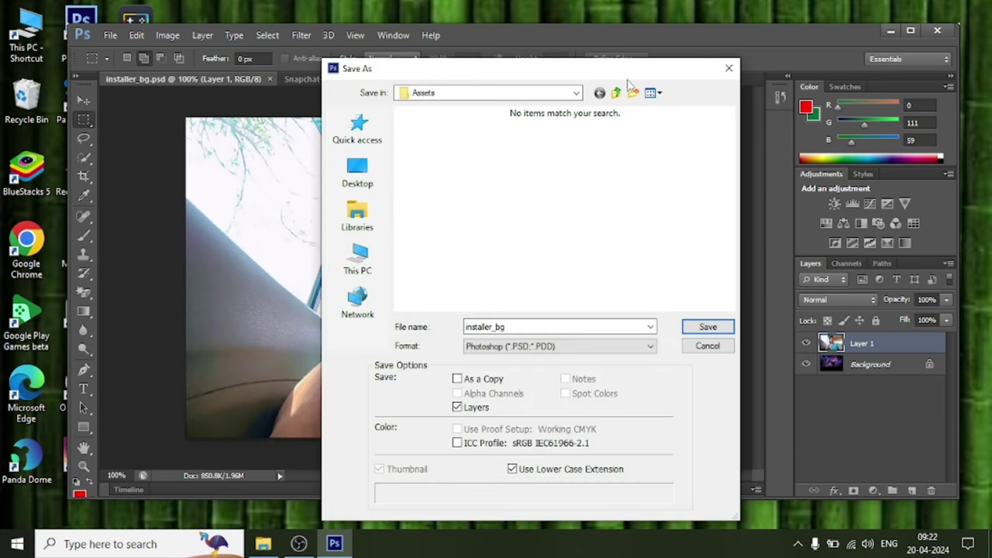
left_click(562, 353)
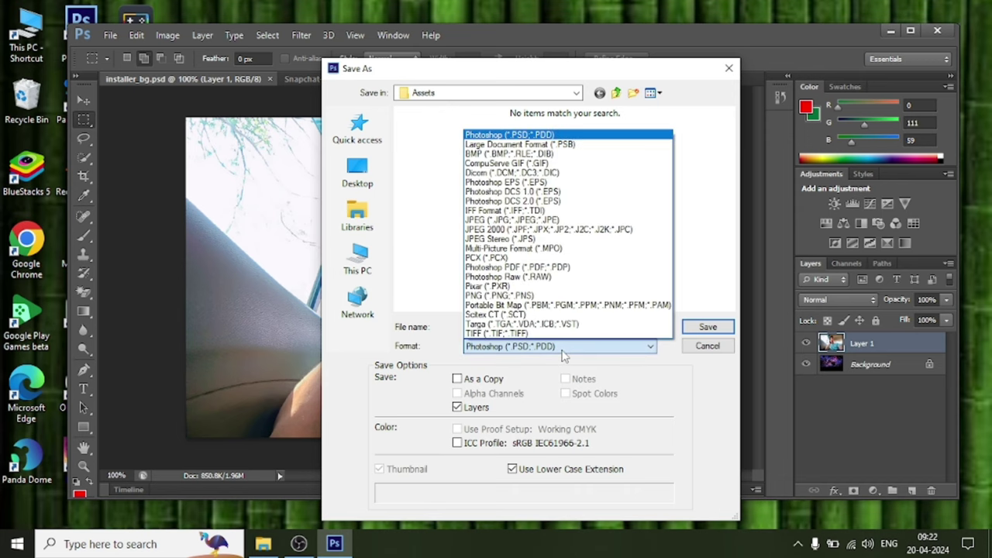
left_click(564, 354)
left_click(564, 355)
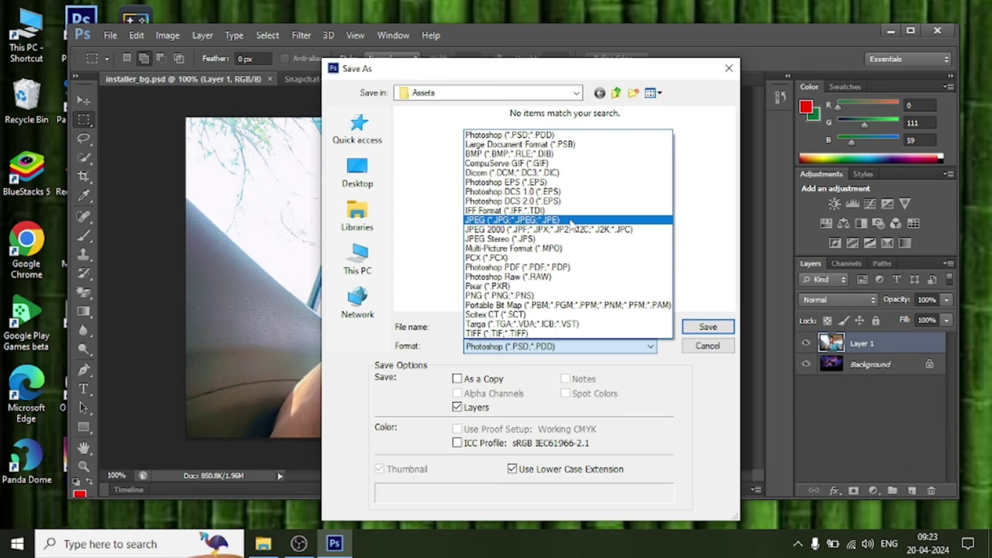
left_click(571, 223)
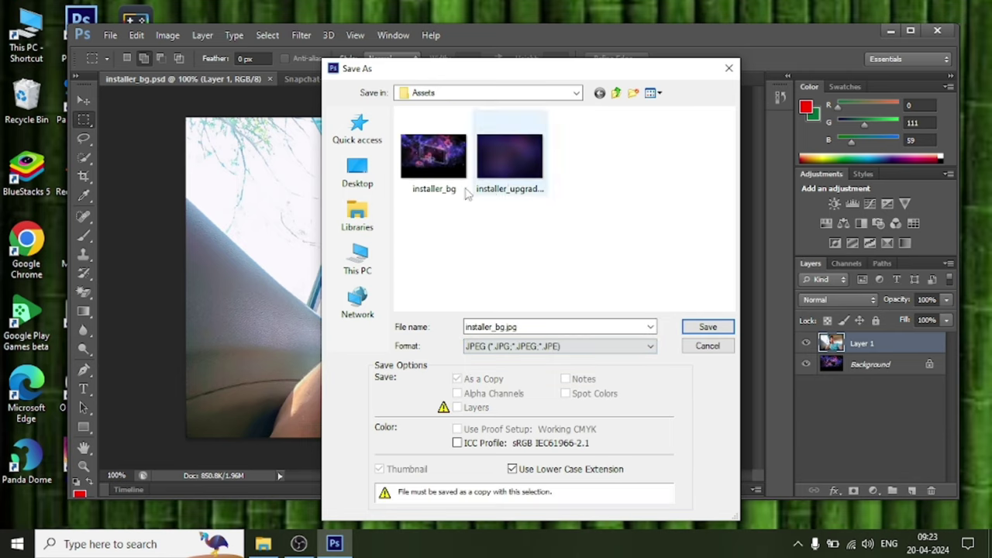
left_click(439, 163)
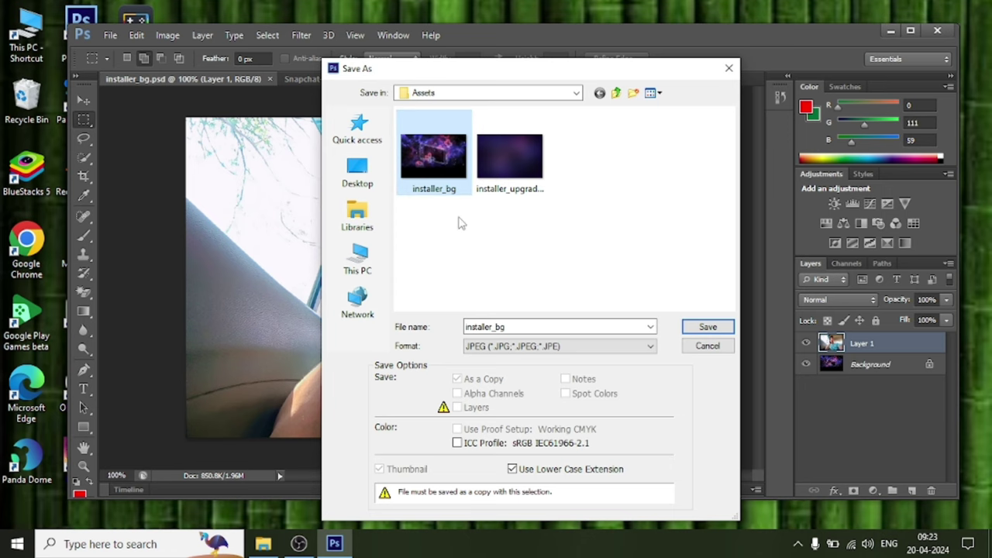
left_click(705, 326)
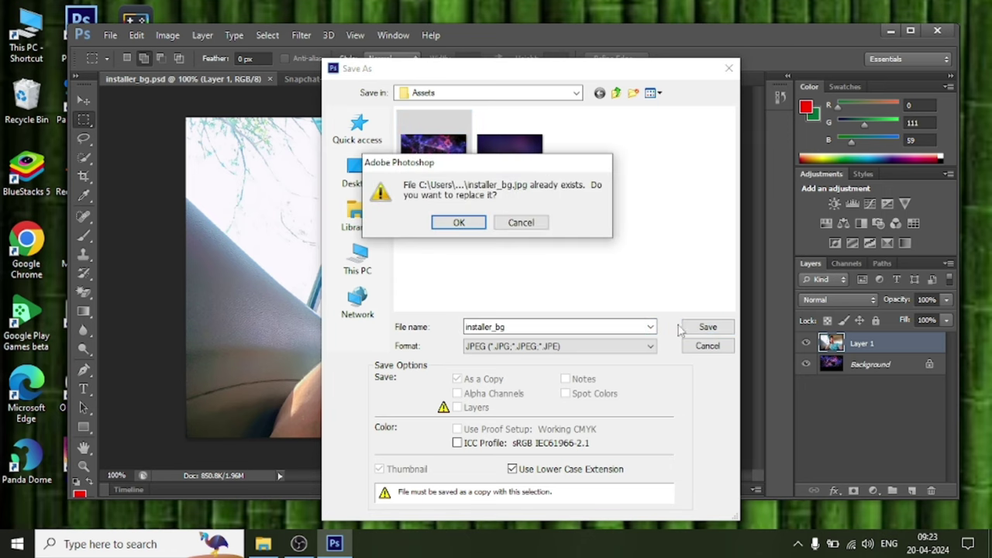
left_click(460, 223)
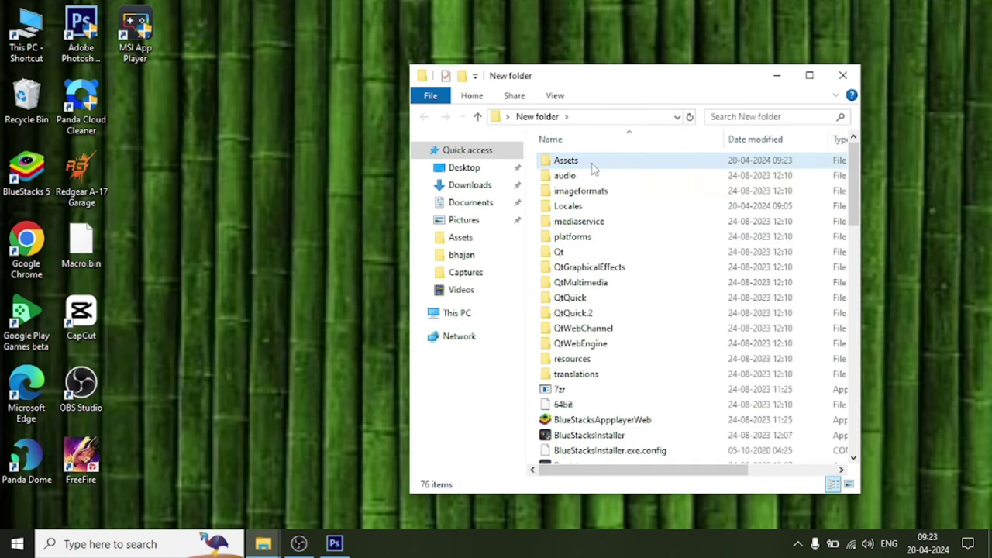
Step: Check the replaced installer_bg image in New folder's Assets folder and close that folder window
double_click(592, 162)
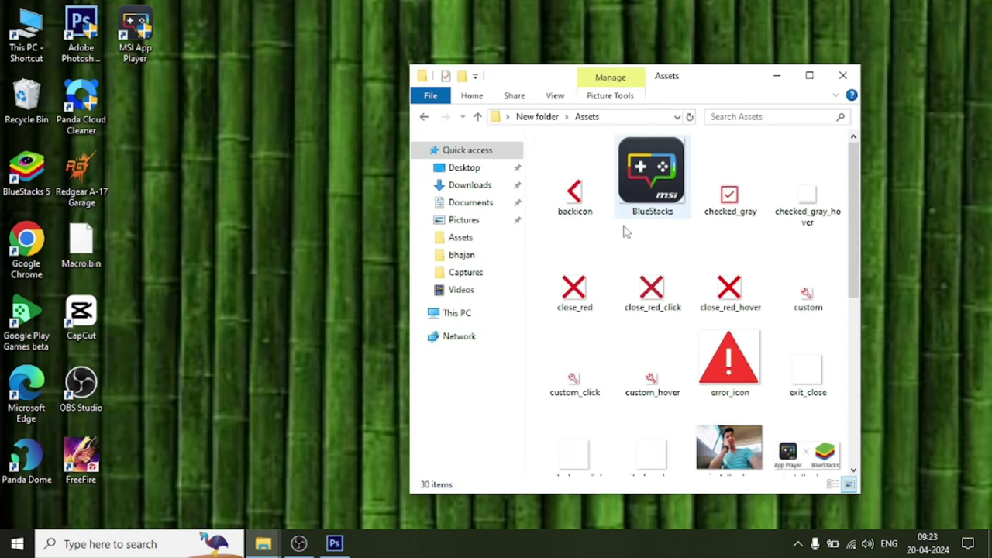
scroll(644, 301, "down", 5)
scroll(651, 295, "up", 2)
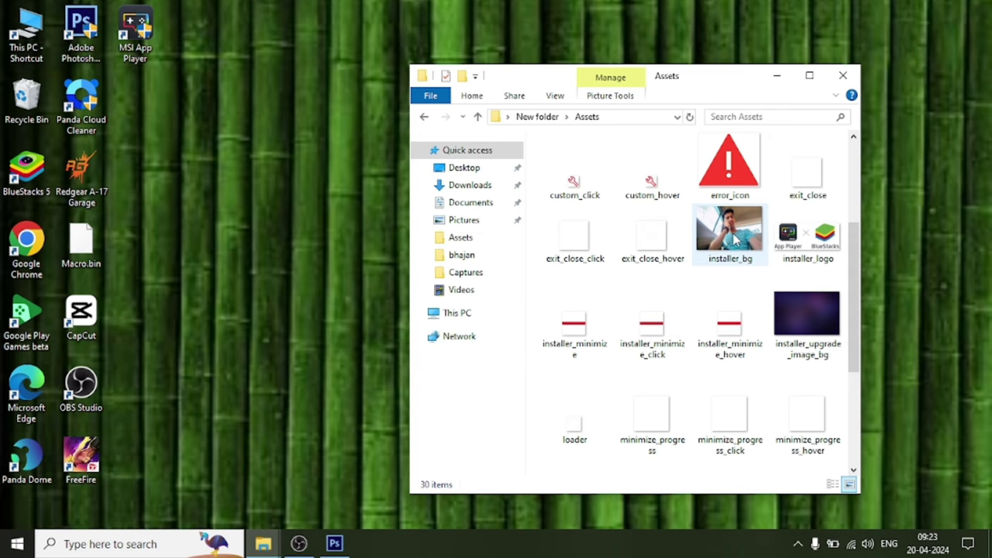
mouse_move(734, 240)
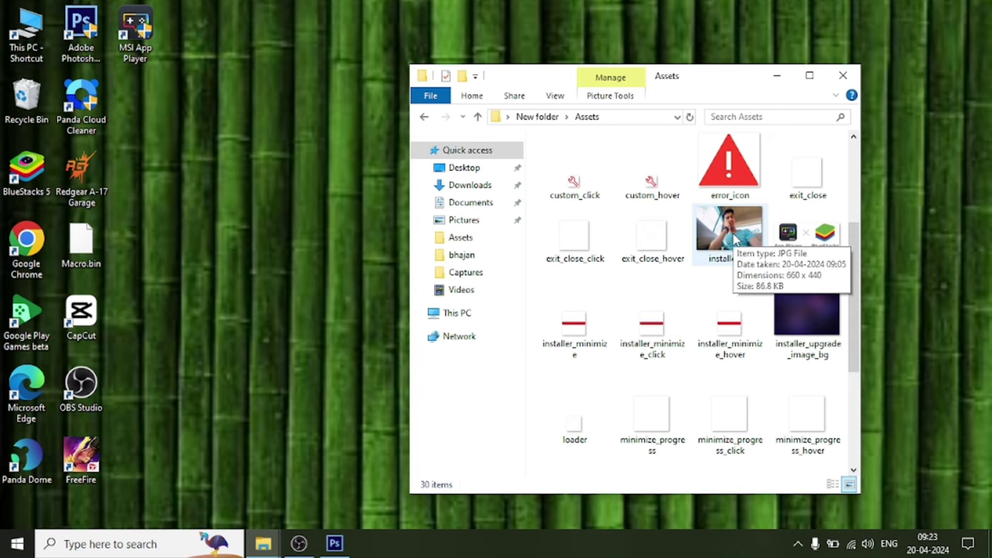
left_click(843, 75)
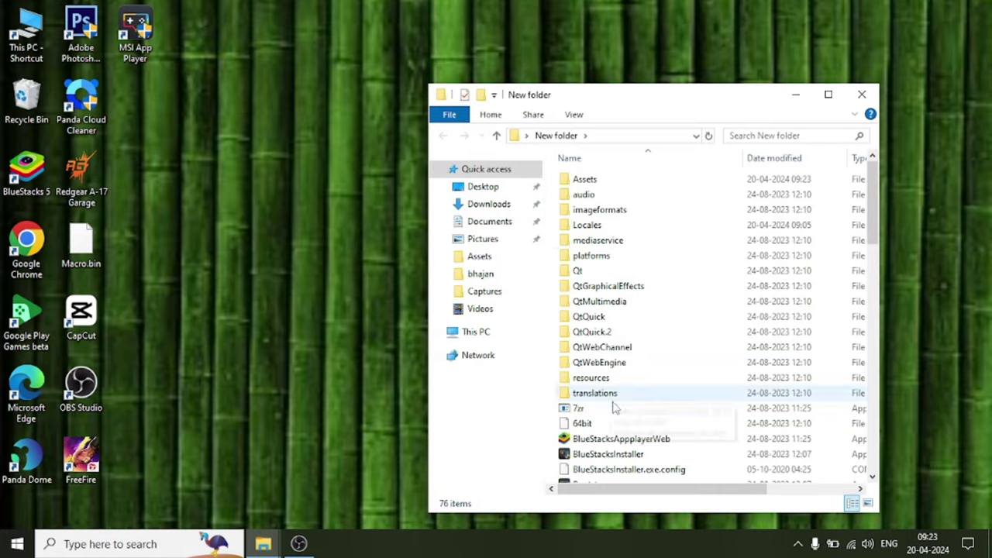
Step: Run BlueStacksInstaller from New folder and move its window aside
mouse_move(634, 474)
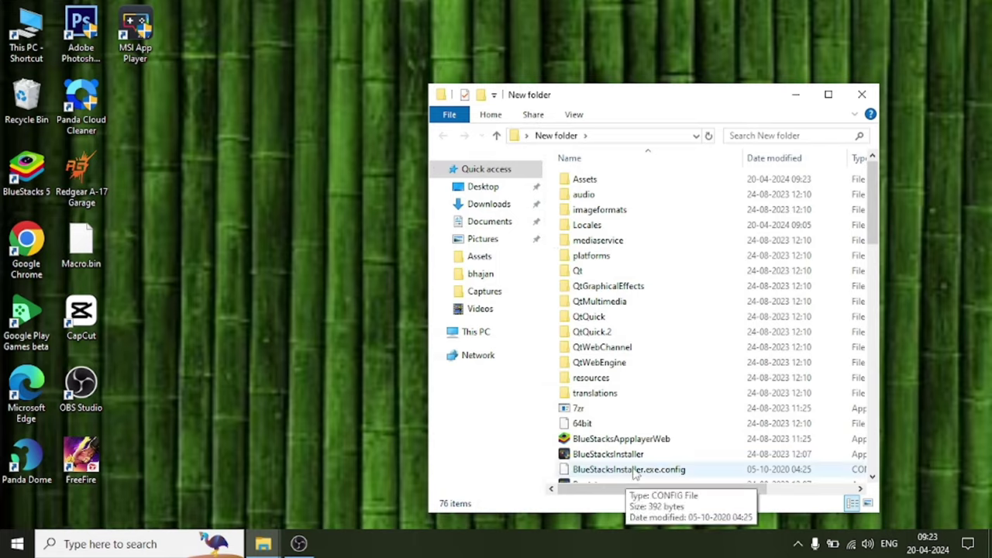
double_click(612, 454)
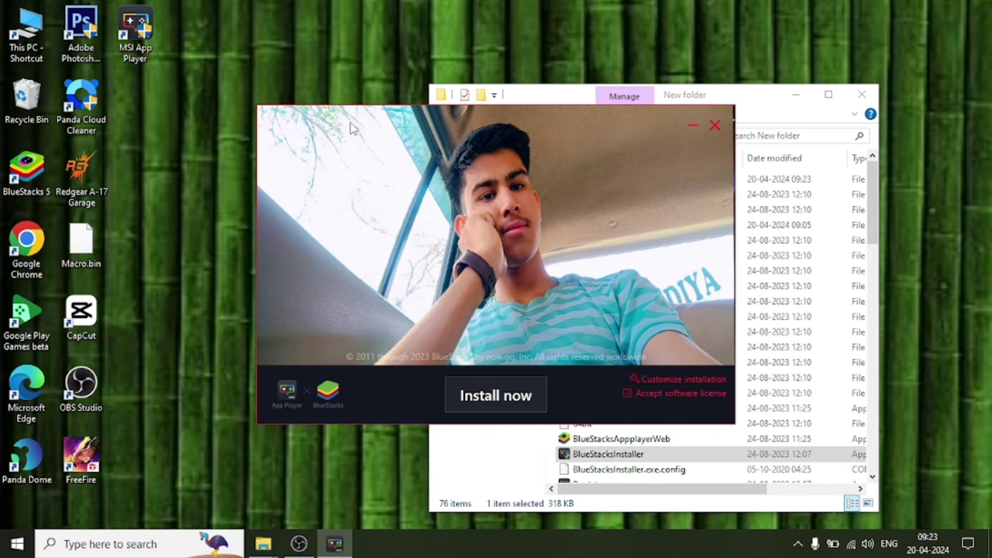
mouse_move(351, 128)
left_mouse_down()
mouse_move(284, 121)
mouse_move(184, 97)
mouse_move(236, 117)
mouse_move(314, 110)
mouse_move(151, 66)
mouse_move(224, 56)
mouse_move(233, 77)
mouse_move(321, 70)
mouse_move(297, 82)
left_mouse_up()
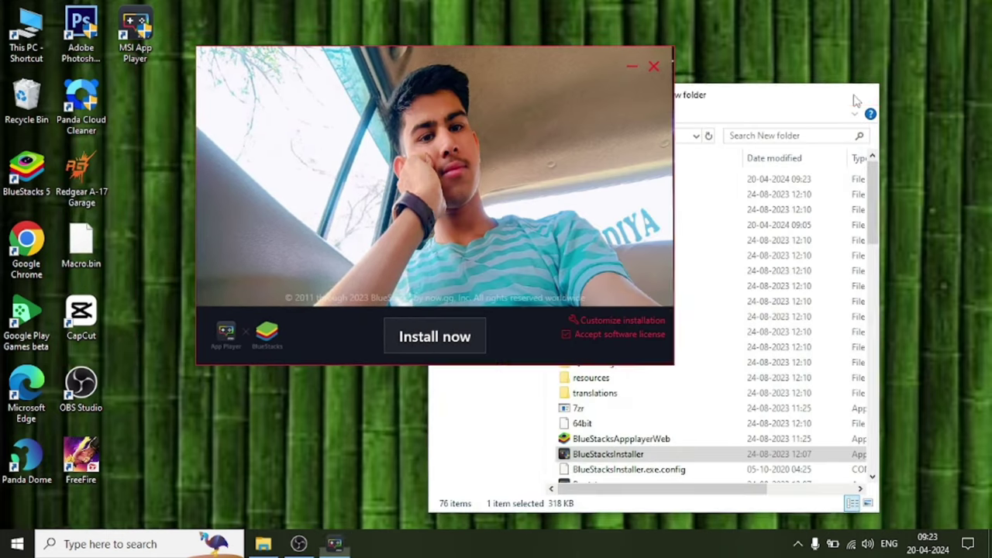
Step: Clear the New folder window from the screen, move the installer window nearer the screen's centre, and close the installer
left_click(856, 100)
right_click(854, 93)
left_click(874, 135)
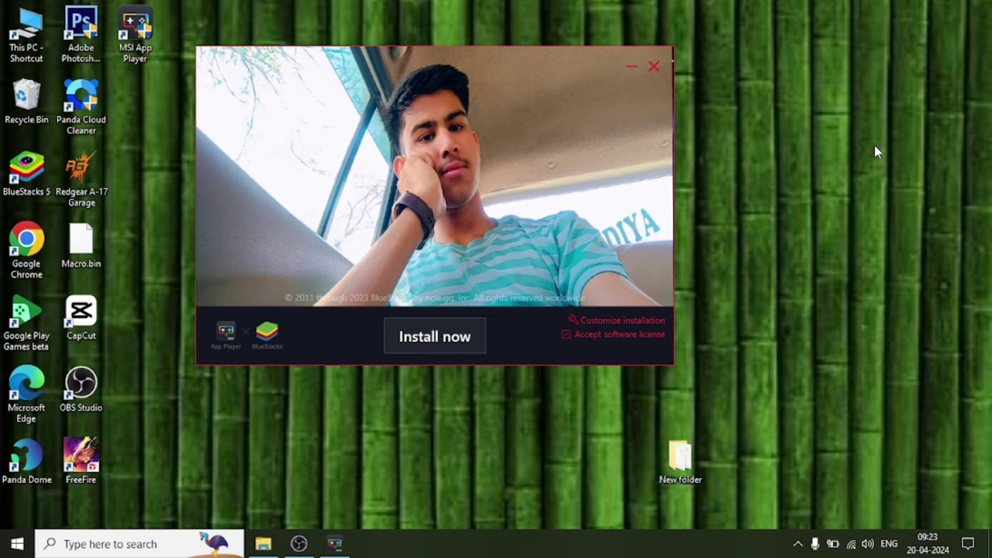
left_click_drag(304, 62, 360, 91)
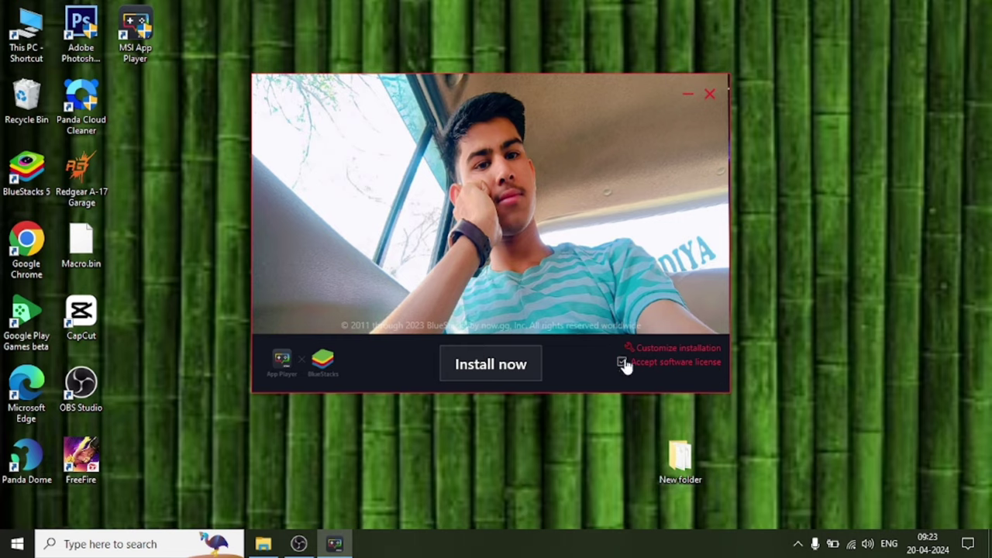
left_click(712, 96)
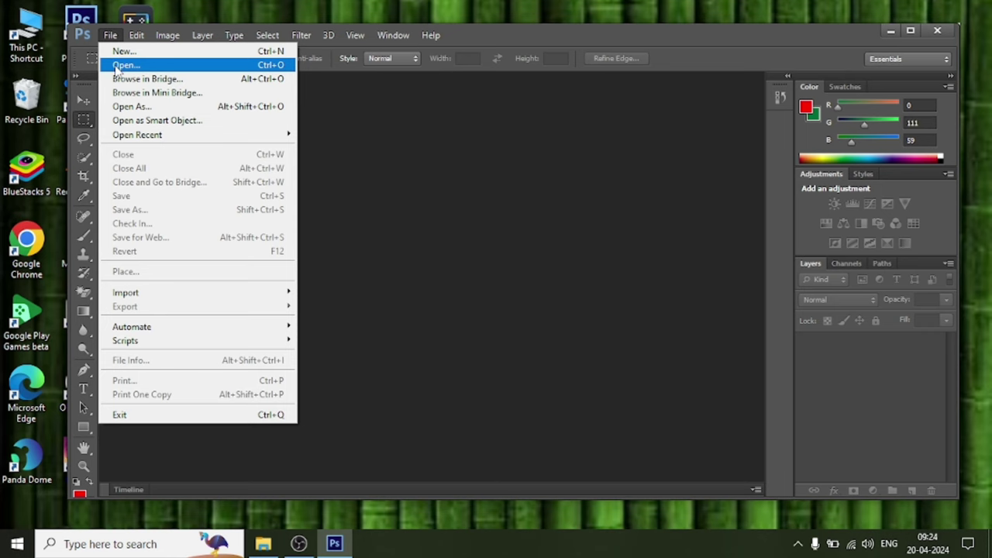
Step: Open the powered_by_bs image from the Assets folder inside New folder on the Desktop
left_click(118, 66)
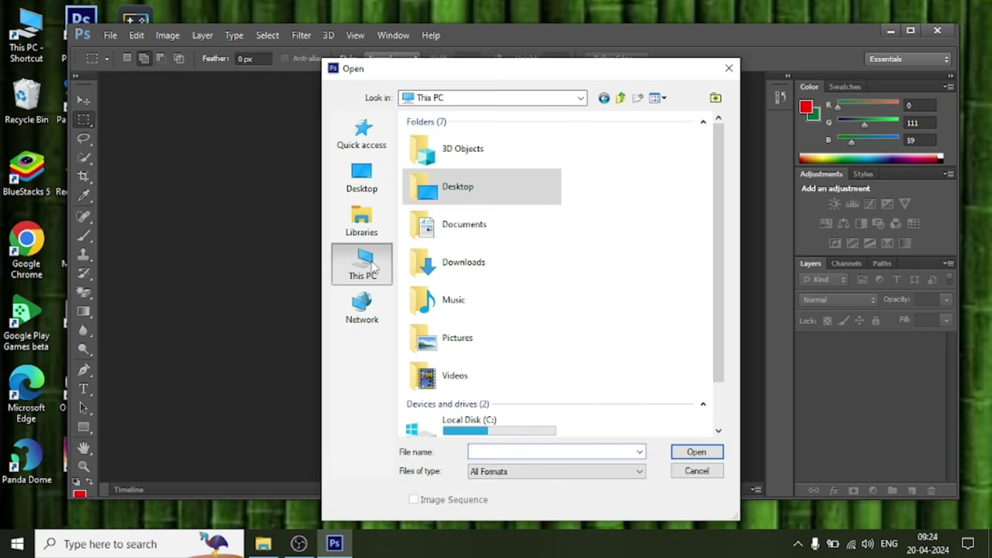
left_click(363, 180)
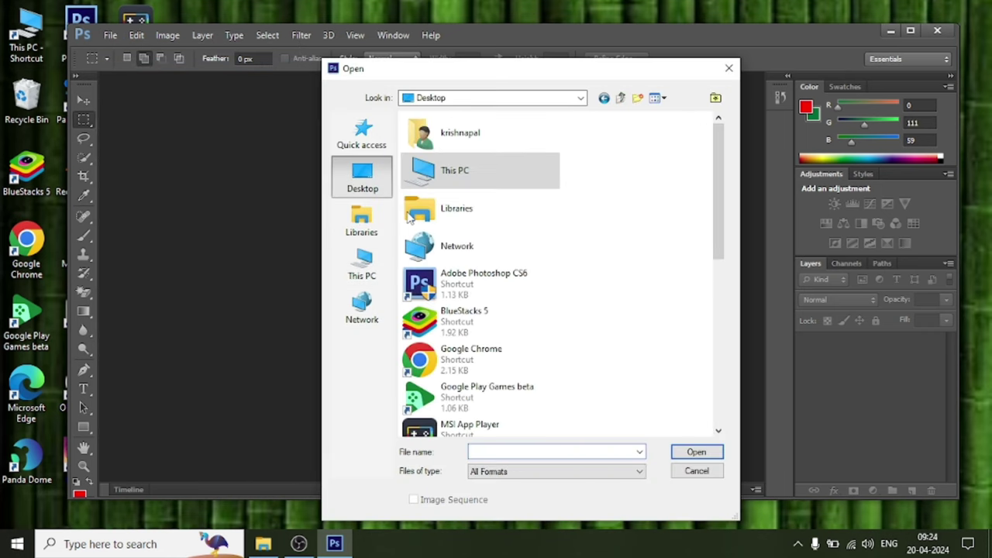
scroll(444, 223, "down", 5)
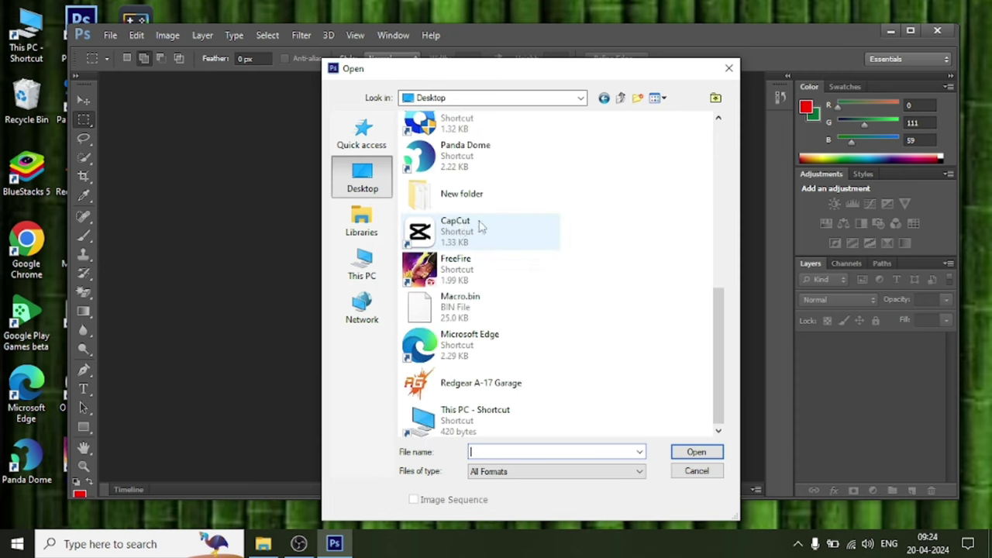
double_click(497, 213)
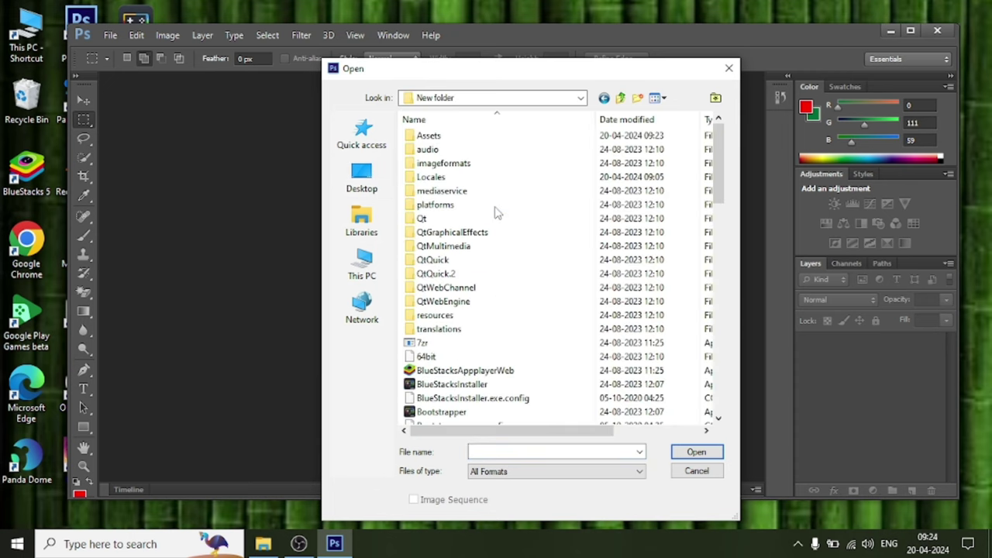
double_click(452, 137)
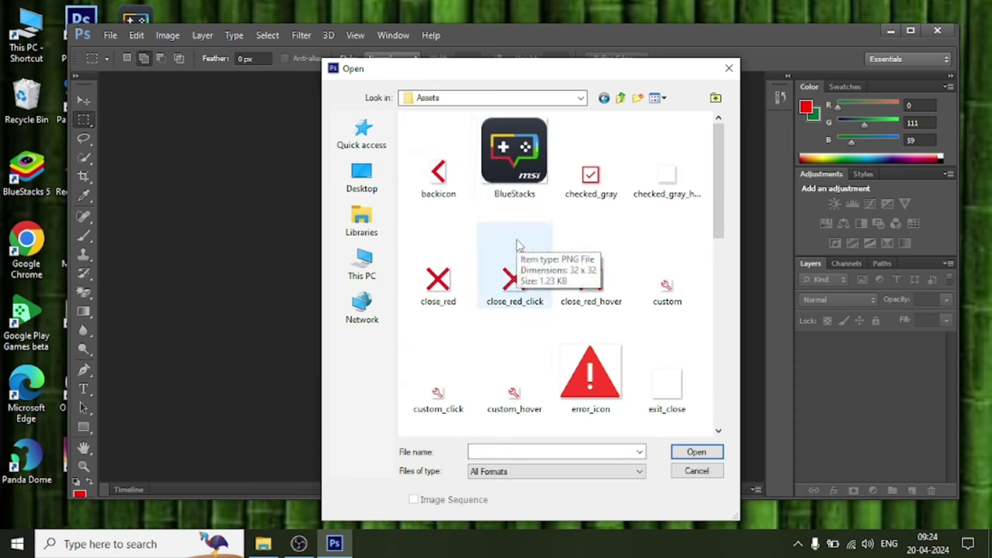
scroll(519, 244, "down", 5)
left_click(457, 306)
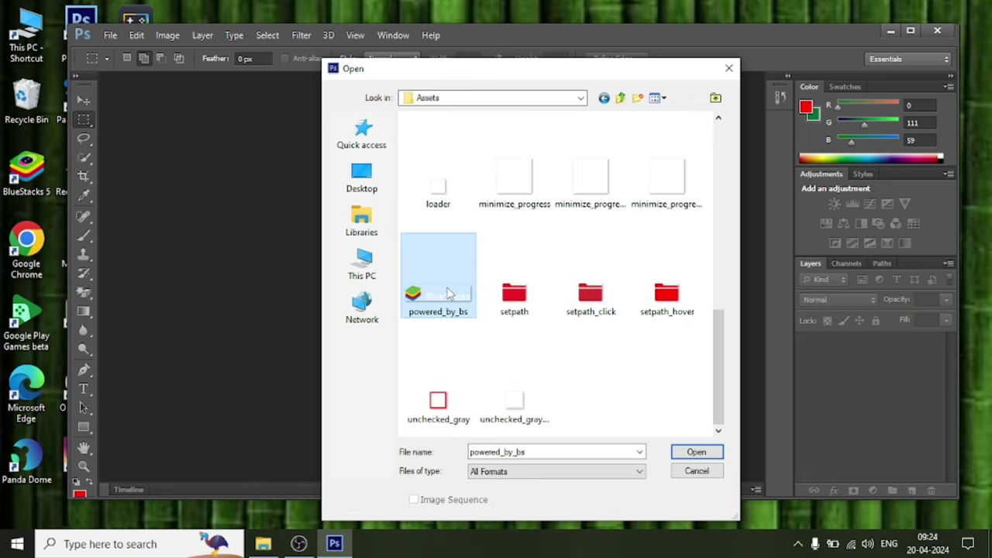
left_click(707, 455)
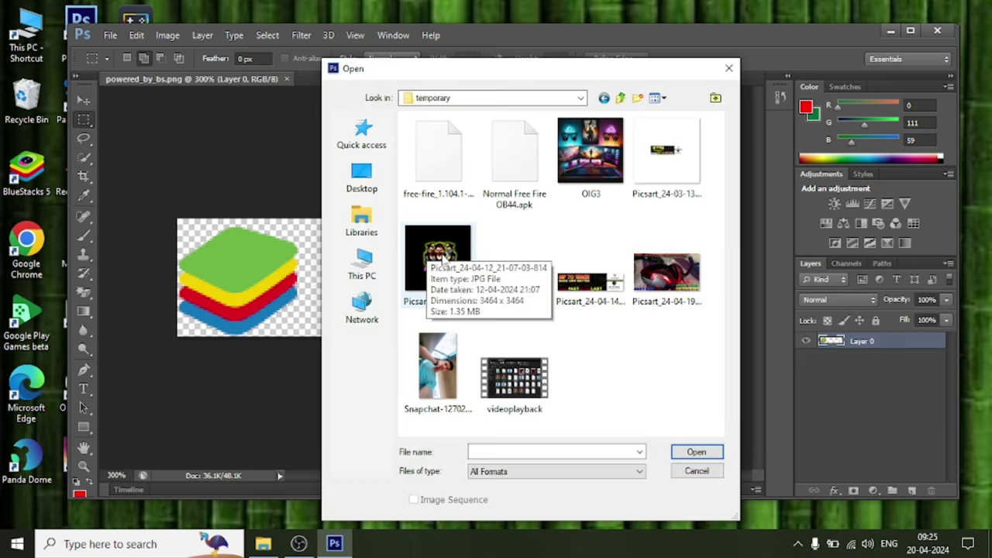
Step: Open Picsart_24-04-12_21-07-03-814 from the temporary folder and bring its picture into powered_by_bs as a new layer
left_click(443, 258)
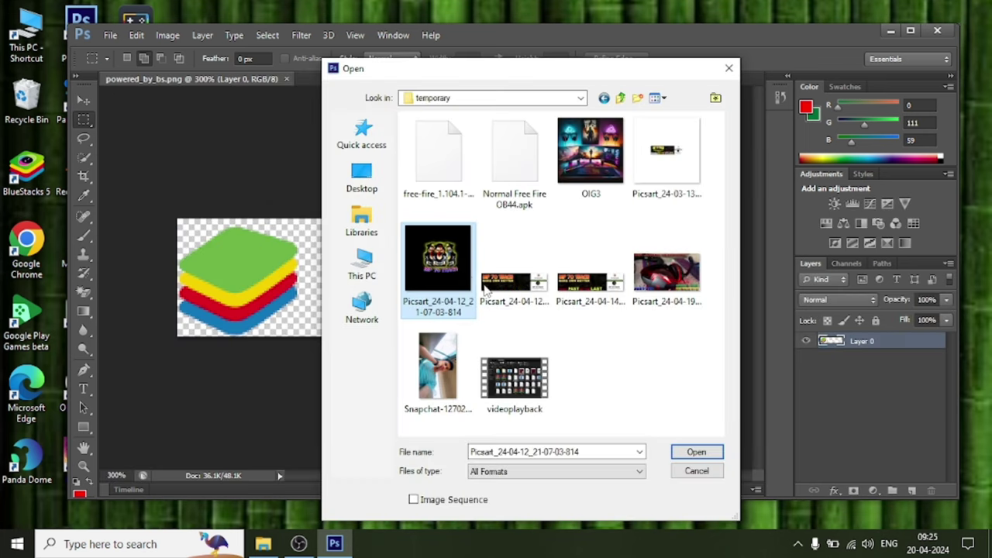
left_click(696, 452)
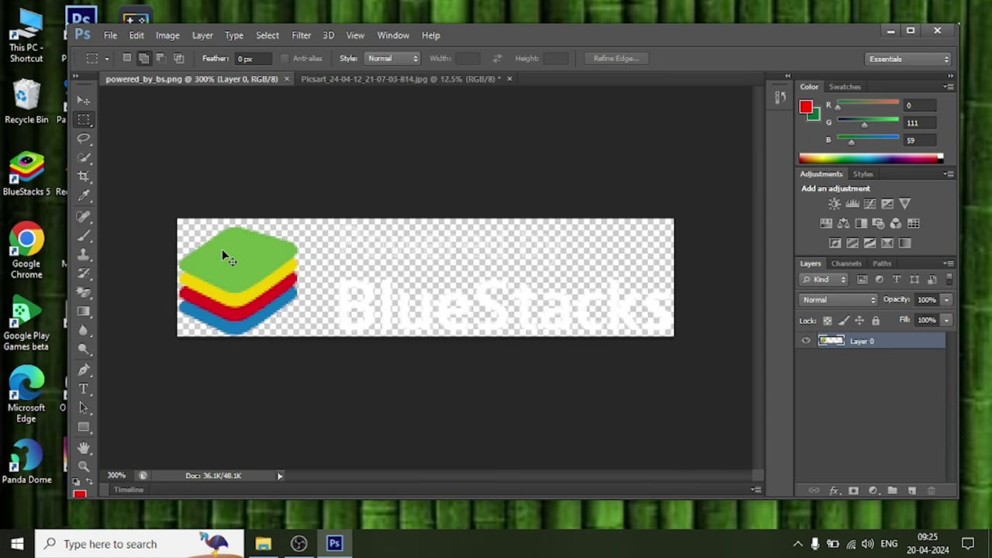
left_click_drag(223, 250, 224, 248)
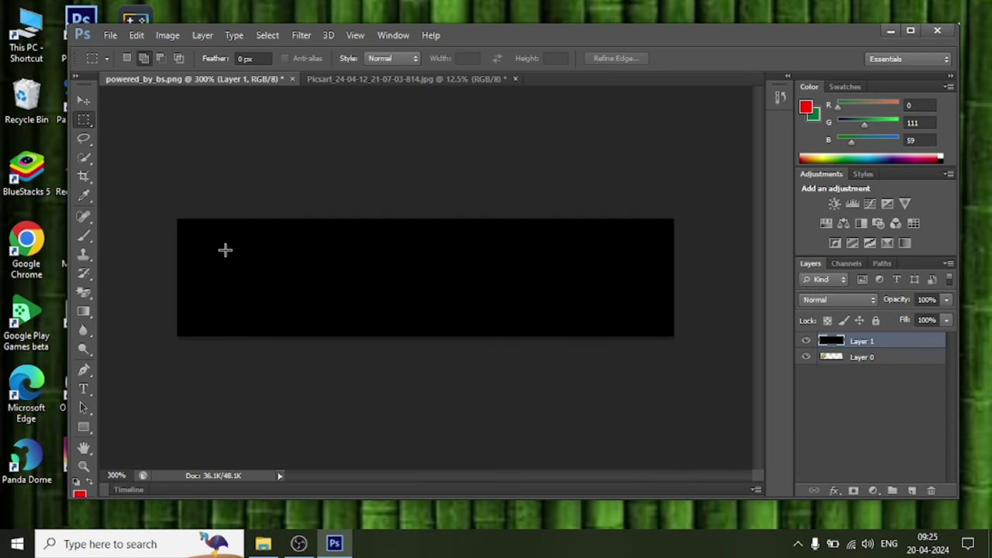
Step: Scale the added picture down to the banner's height so it covers the stacked BlueStacks logo, and apply the transform
left_click_drag(350, 263, 241, 284)
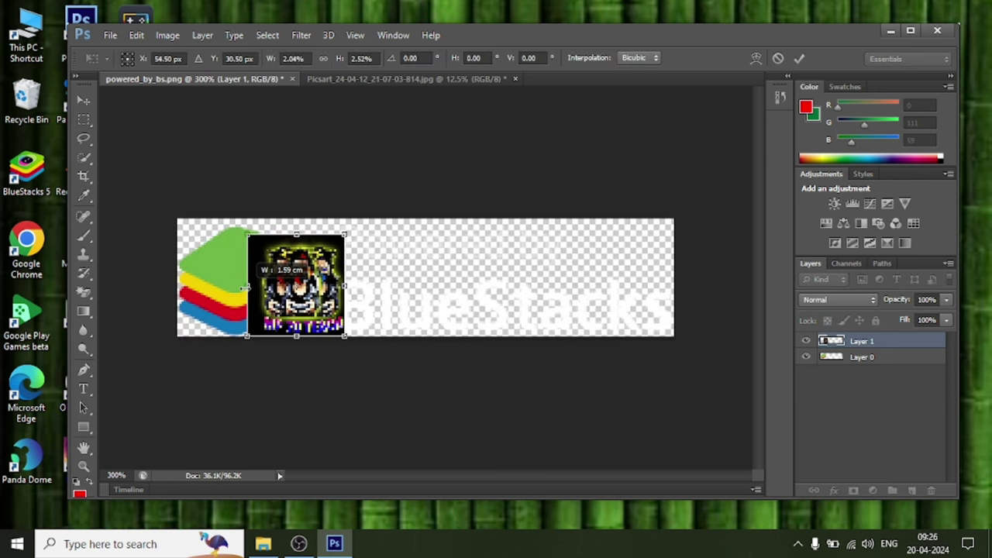
key("ctrl+z")
left_click_drag(244, 226, 245, 219)
key("Return")
Step: Erase the BlueStacks lettering on Layer 0 and replace it with the text MP 70 TEACH in red Impact at 30 pt
key("alt+bracketleft")
key("e")
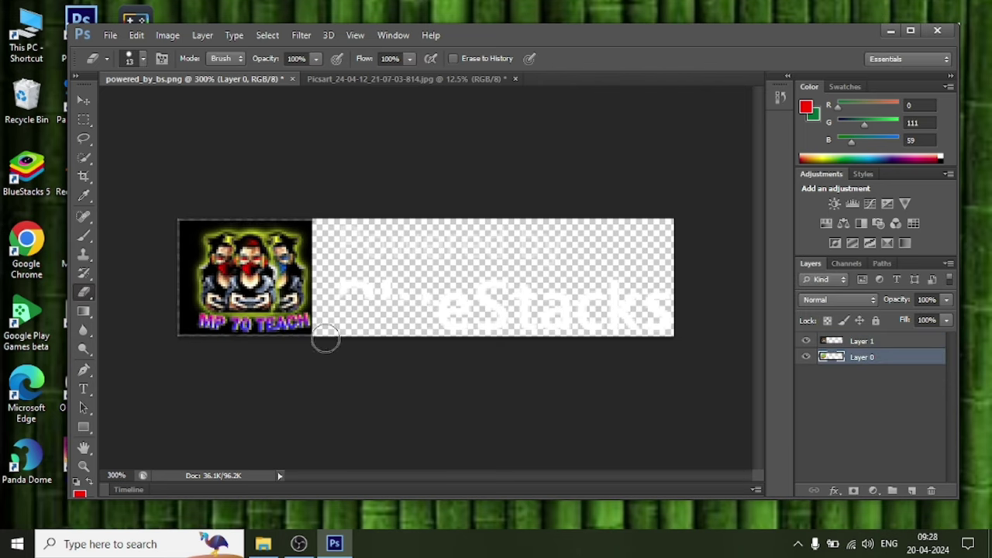
mouse_move(326, 336)
left_mouse_down()
mouse_move(348, 295)
mouse_move(377, 292)
mouse_move(358, 285)
mouse_move(523, 320)
mouse_move(461, 320)
mouse_move(439, 318)
mouse_move(639, 315)
mouse_move(671, 327)
mouse_move(610, 300)
mouse_move(617, 294)
mouse_move(500, 287)
mouse_move(536, 288)
left_mouse_up()
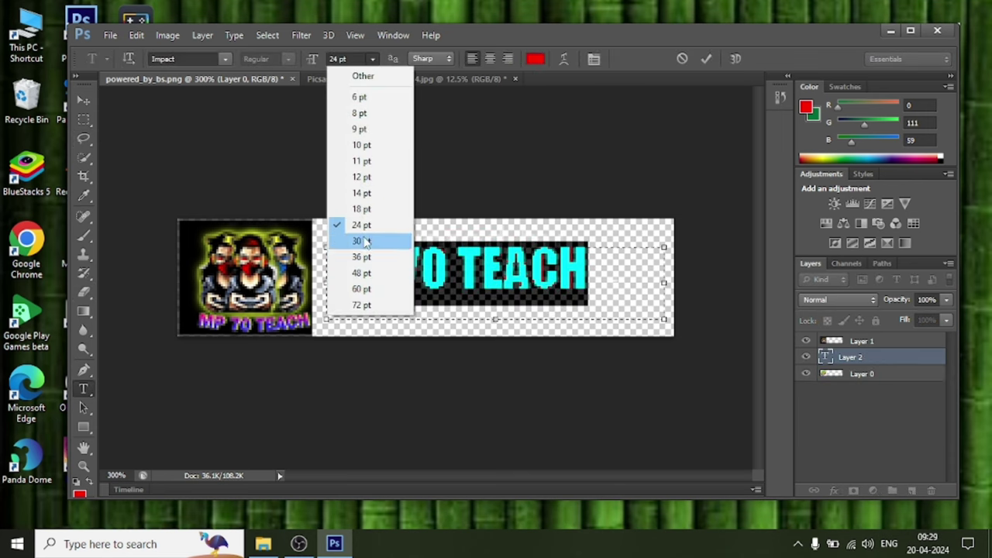
left_click(364, 242)
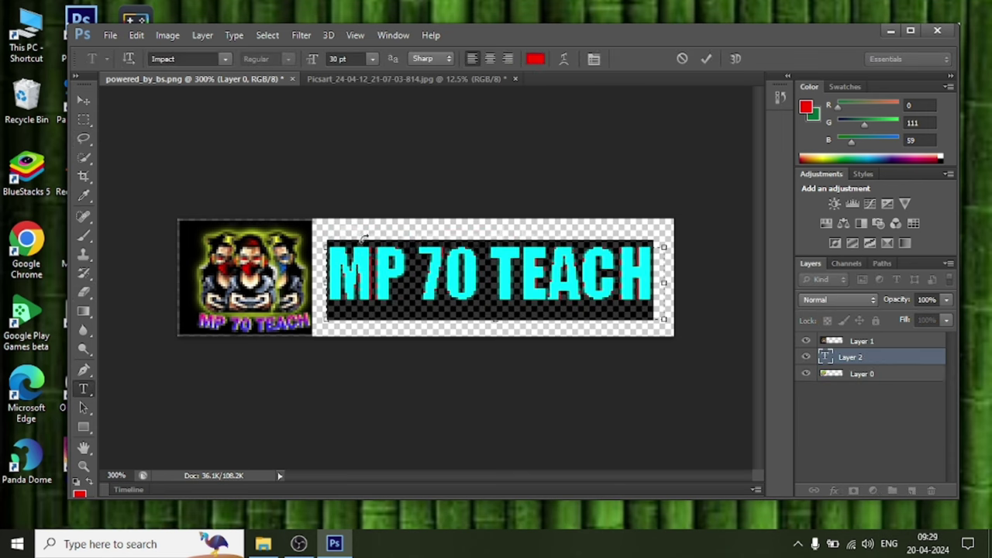
left_click(408, 250)
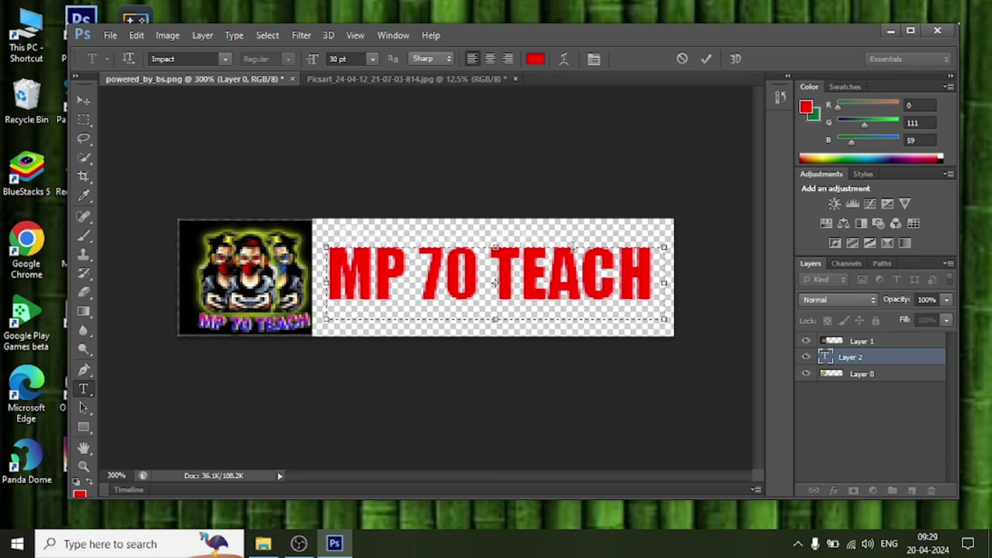
Step: Save the edited banner in PNG format over the existing powered_by_bs file in the Assets folder
left_click(110, 35)
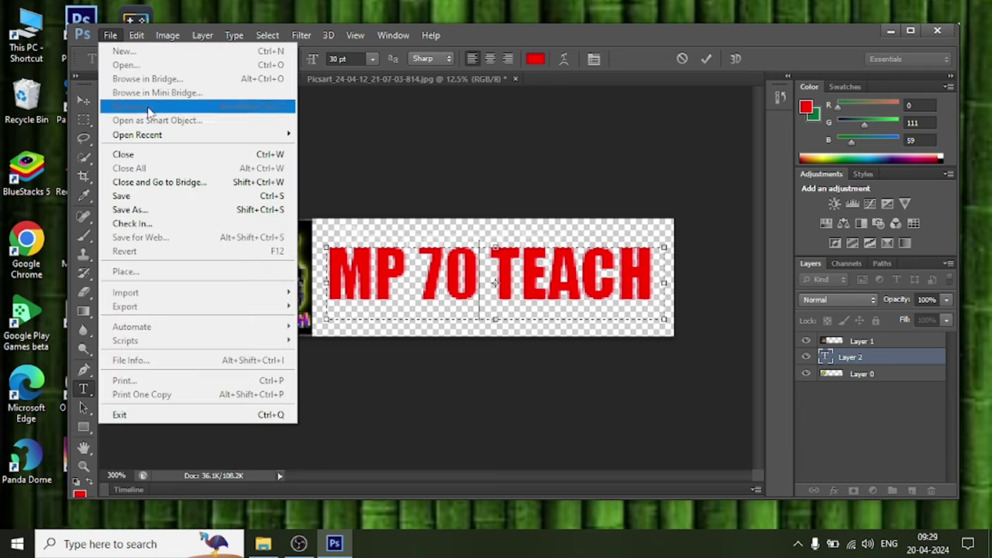
left_click(130, 209)
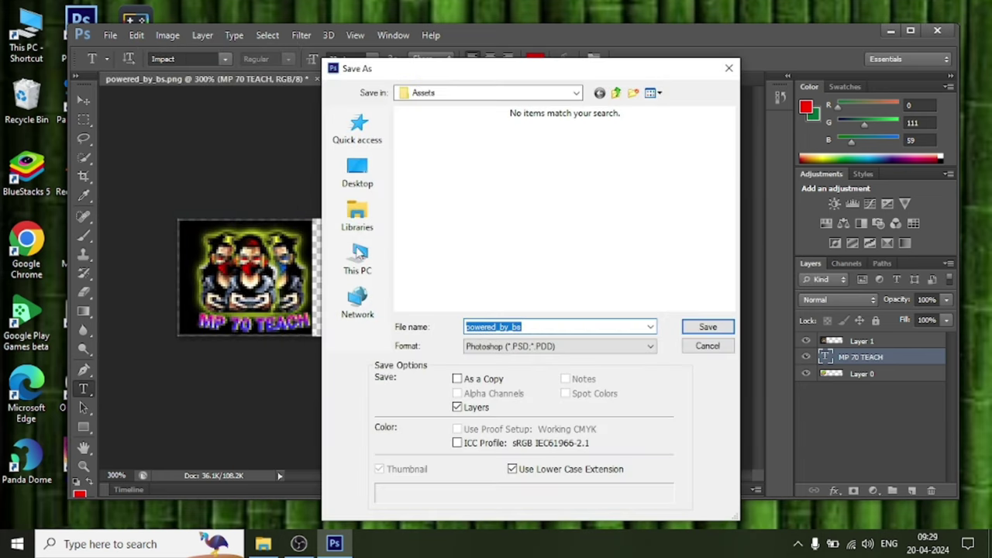
left_click(572, 346)
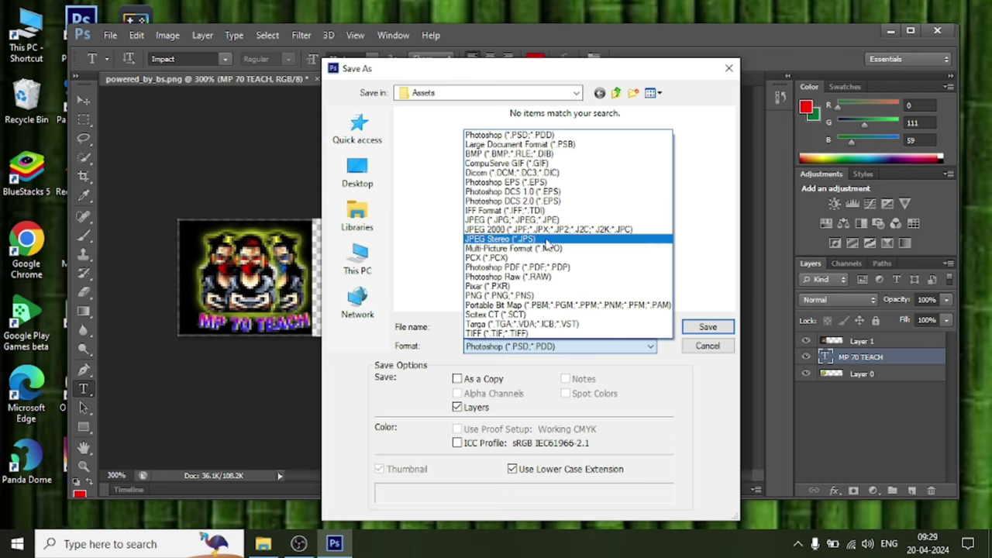
left_click(516, 296)
scroll(534, 256, "down", 5)
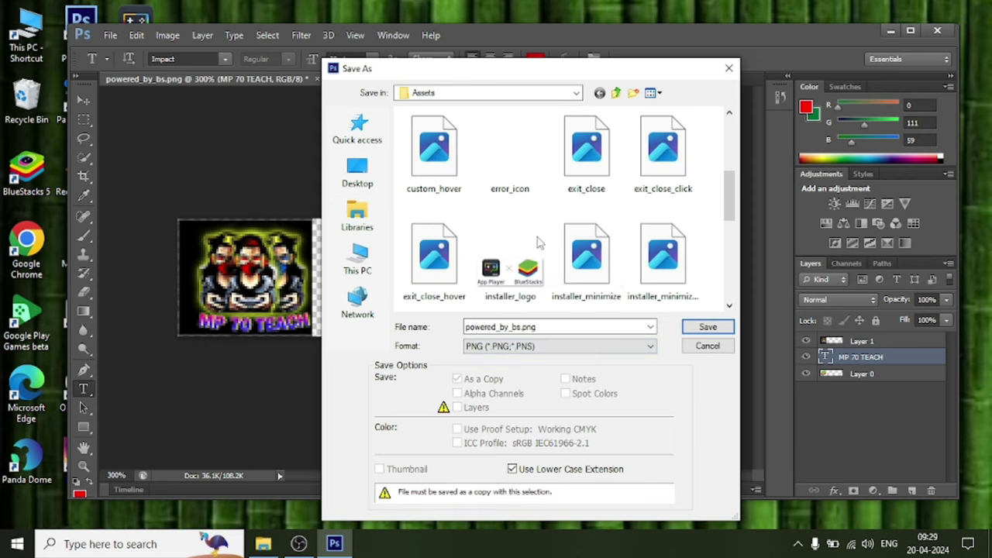
scroll(540, 242, "down", 2)
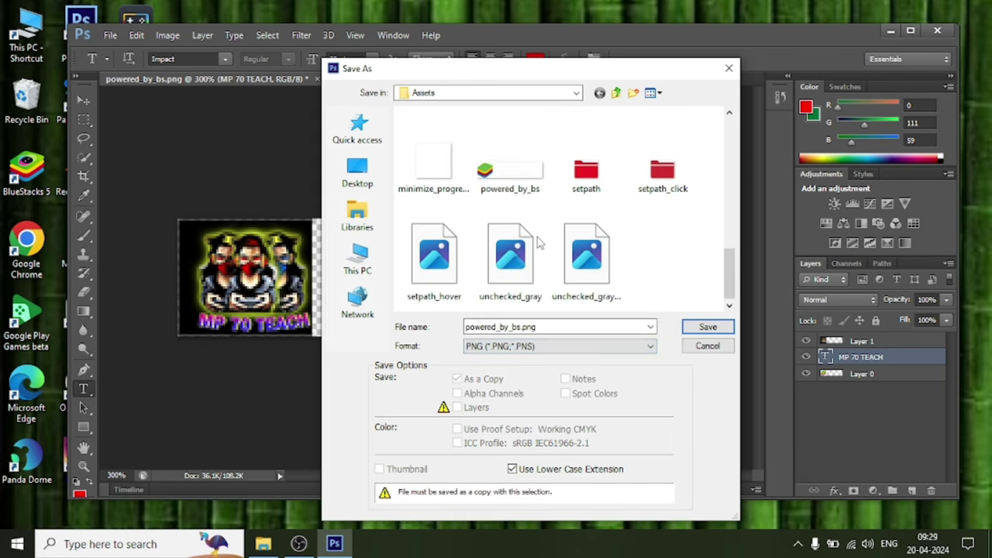
left_click(527, 184)
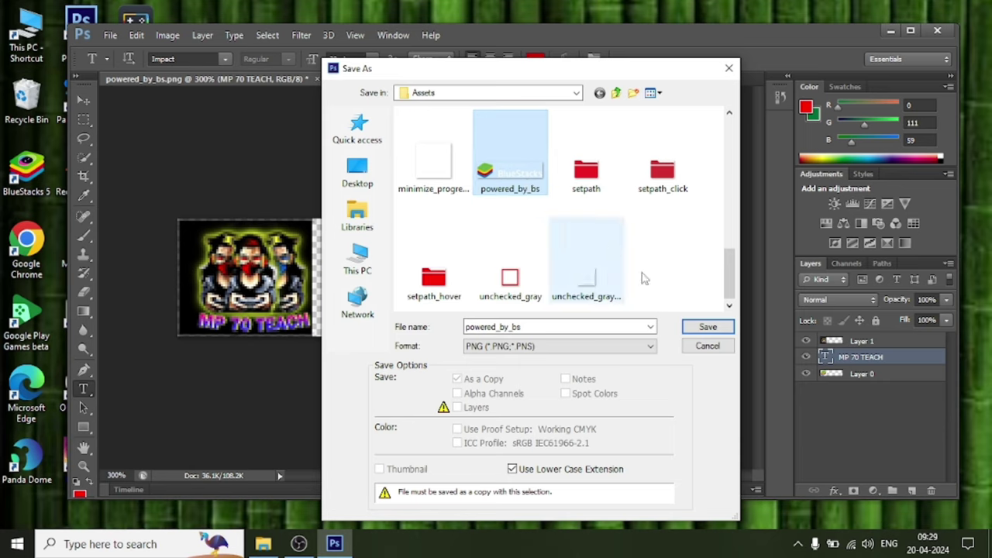
left_click(701, 329)
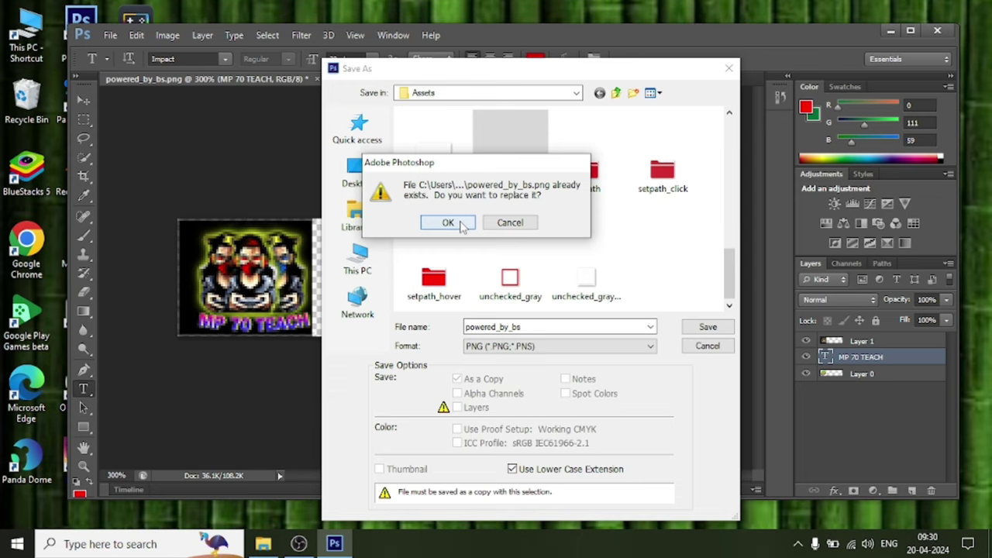
left_click(456, 224)
left_click(538, 170)
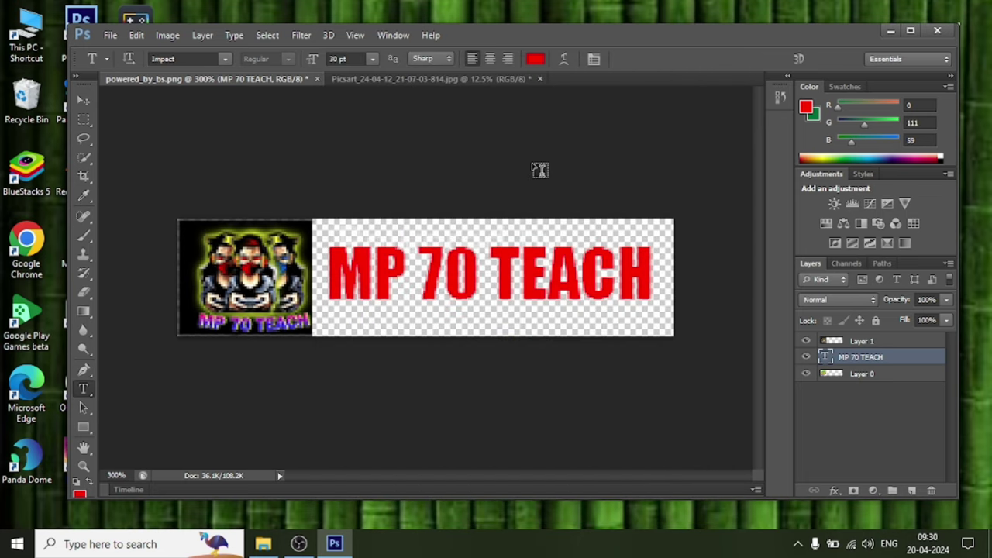
Step: Open the red setpath folder icon from the Assets folder for editing
key("ctrl+o")
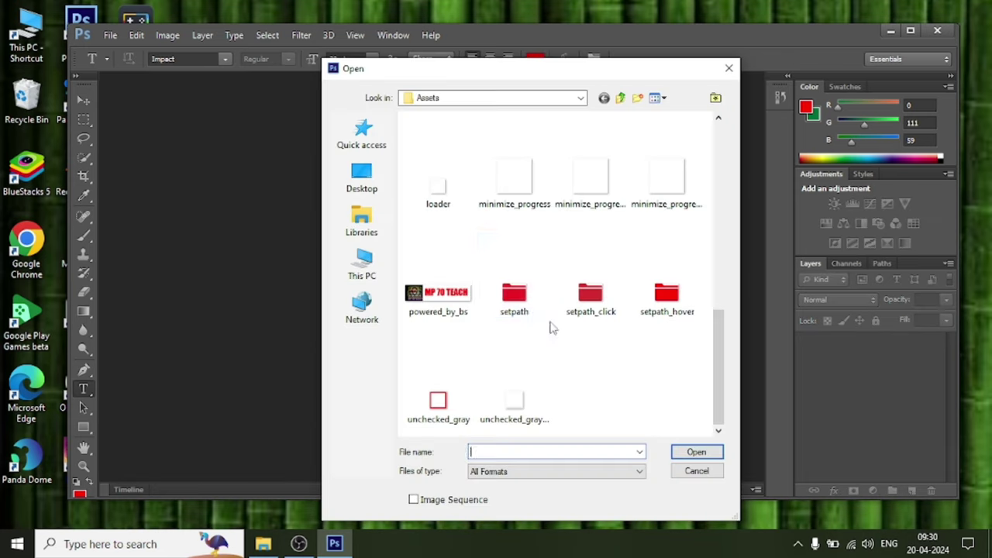
left_click(514, 294)
left_click_drag(515, 403, 552, 310)
left_click(574, 324)
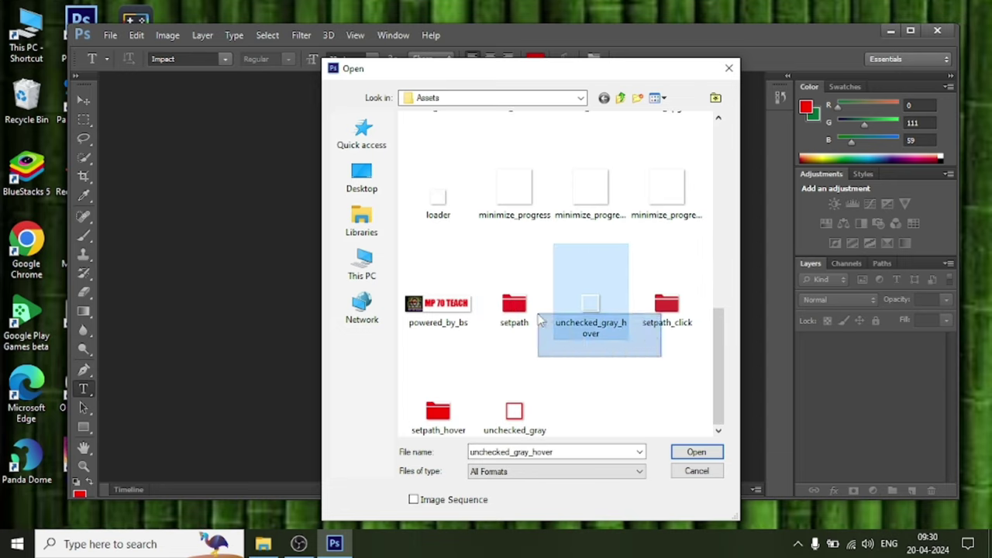
left_click_drag(573, 326, 558, 411)
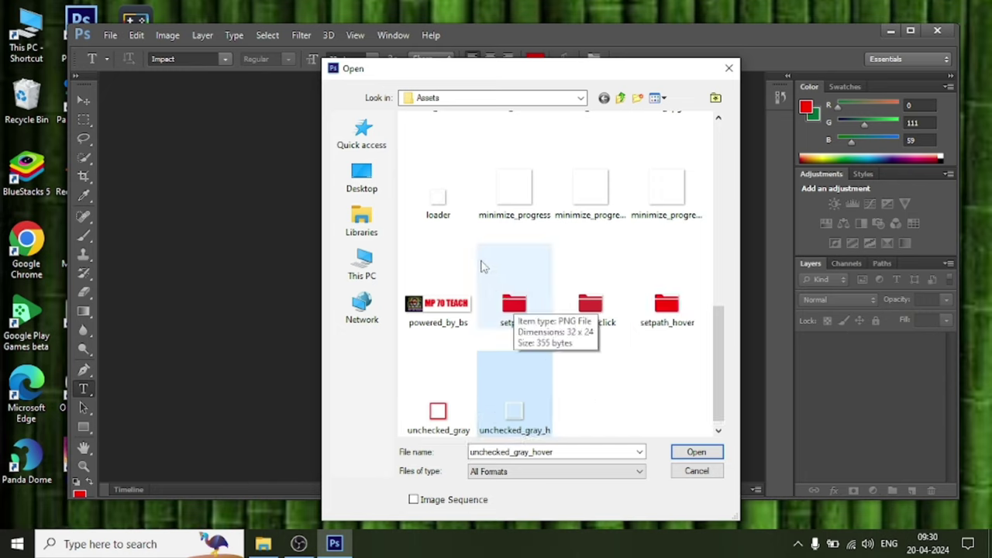
left_click_drag(483, 266, 589, 302)
left_click(687, 452)
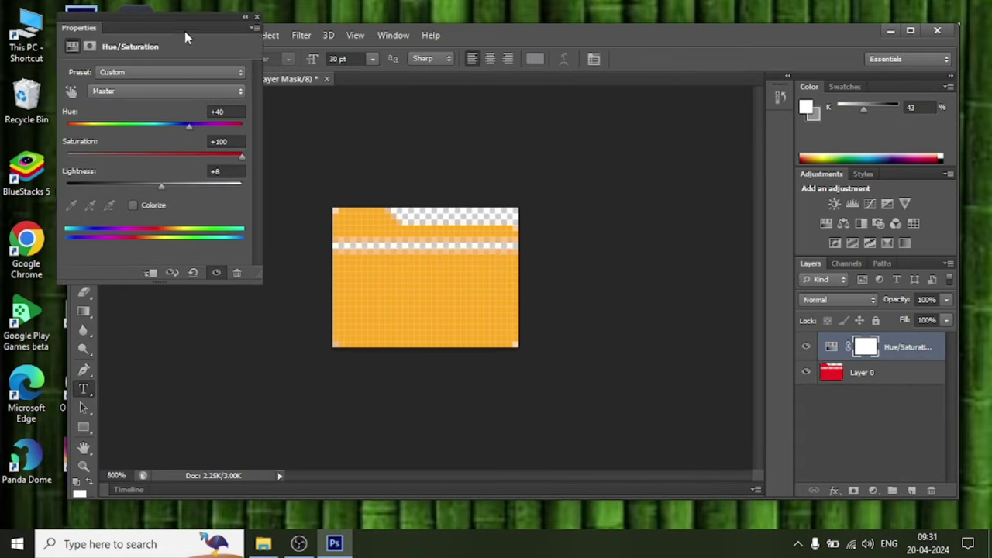
Step: Close the Hue/Saturation properties and save the recoloured orange folder icon in PNG format over the existing setpath file in the Assets folder
left_click_drag(184, 31, 189, 73)
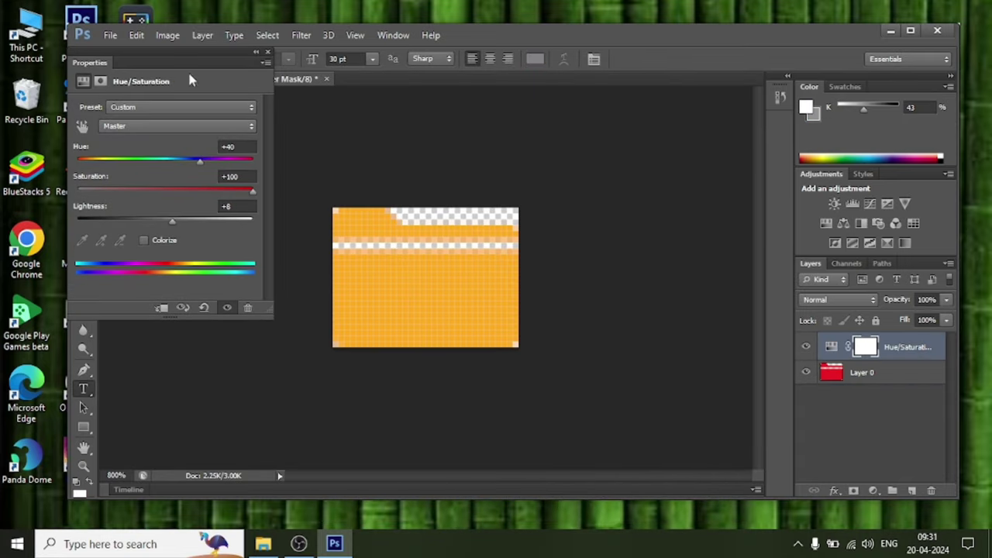
left_click(268, 53)
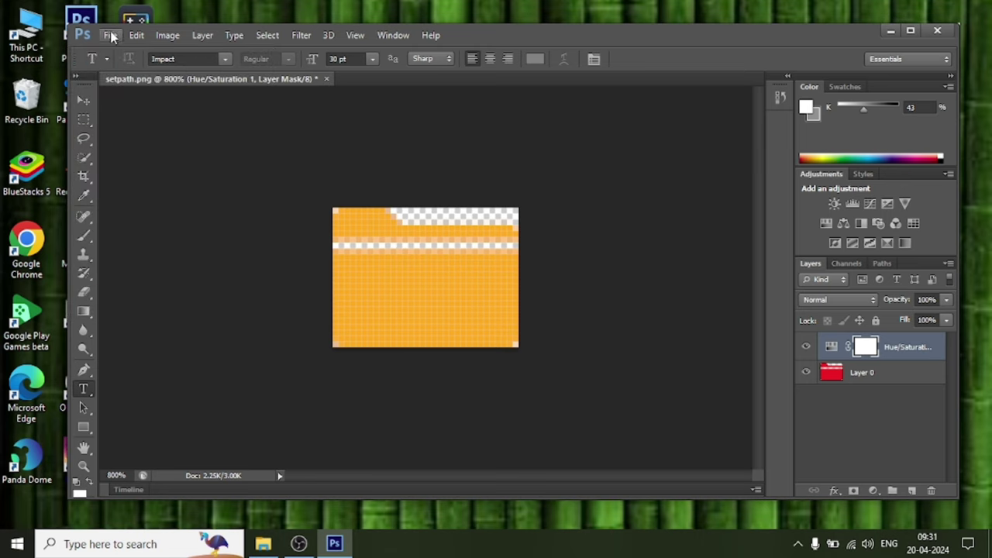
left_click(111, 36)
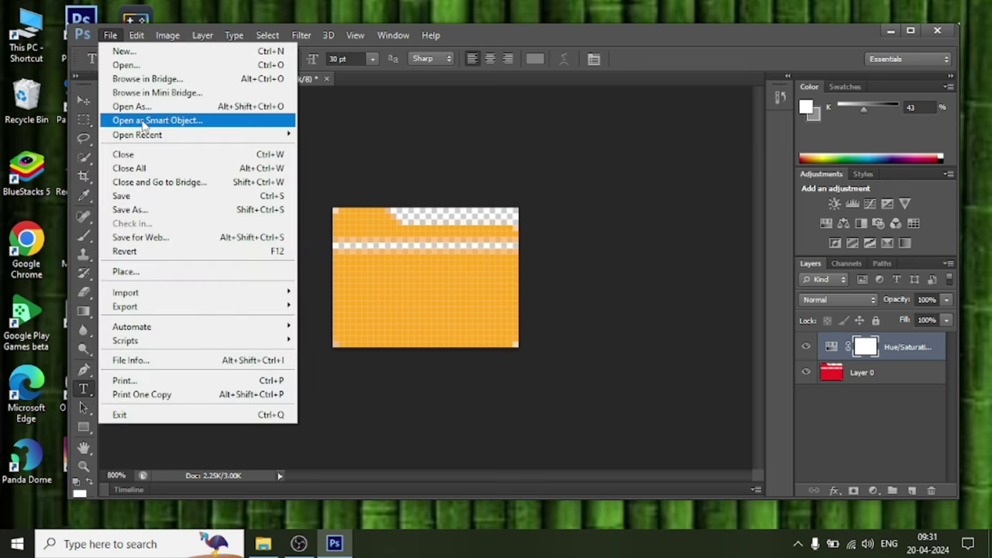
left_click(142, 209)
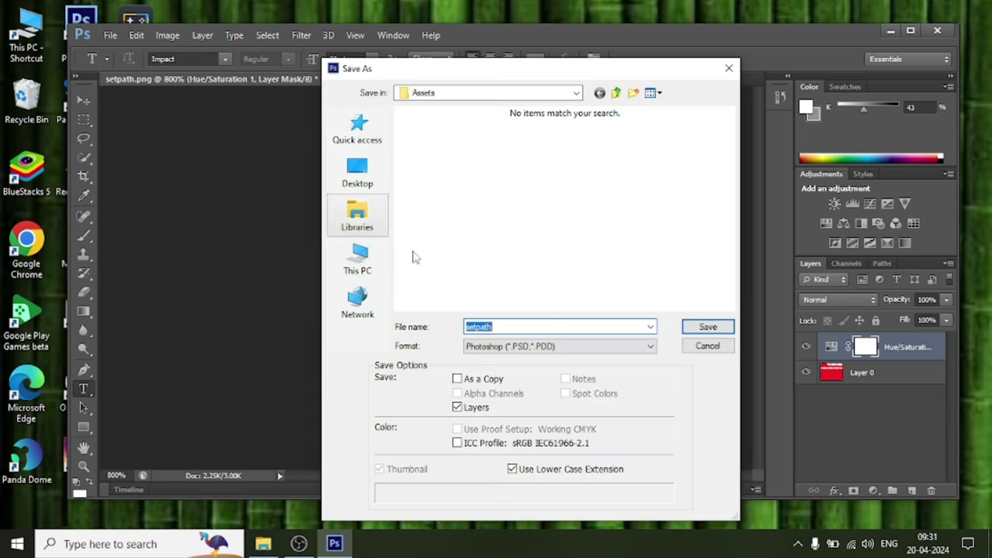
left_click(587, 347)
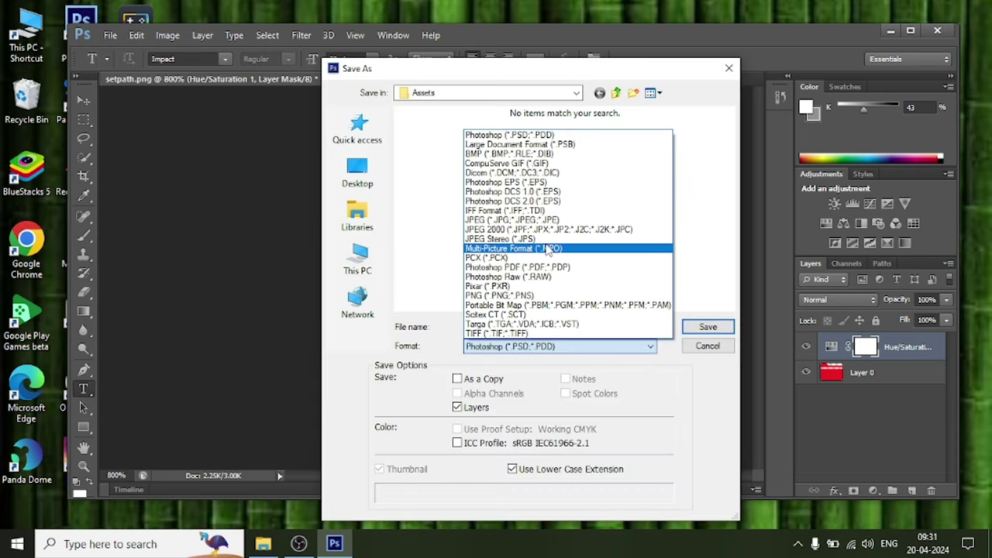
left_click(519, 295)
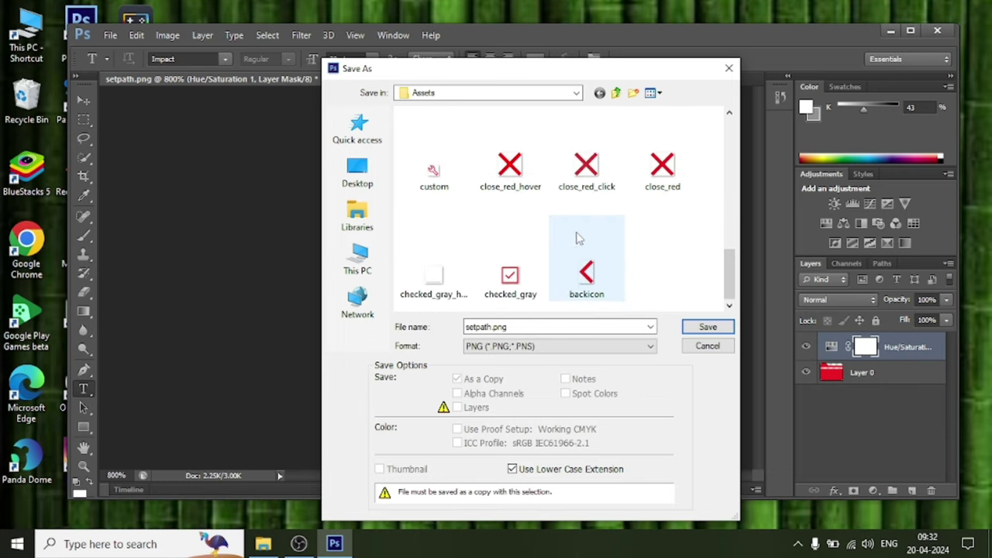
scroll(576, 238, "up", 2)
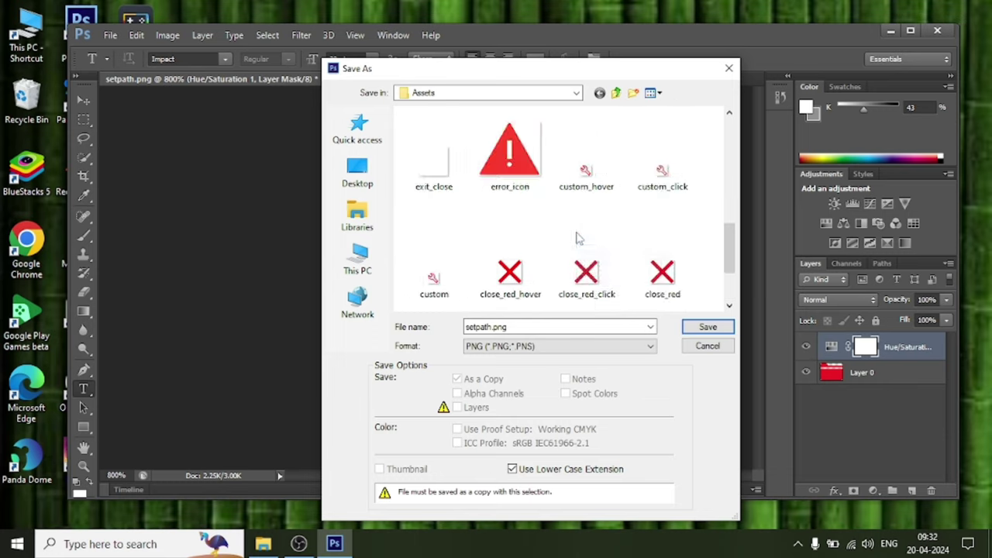
scroll(576, 238, "down", 1)
scroll(575, 238, "up", 5)
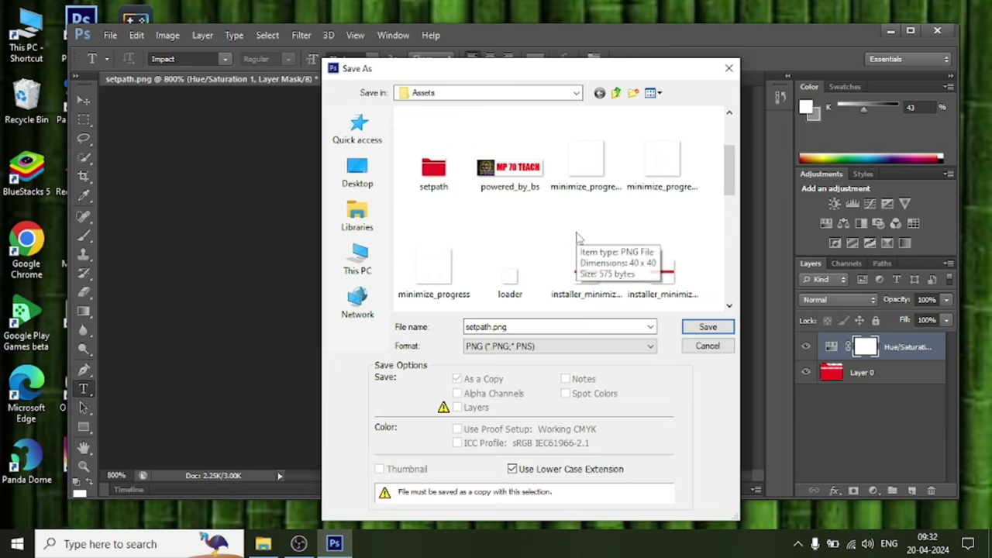
left_click(587, 185)
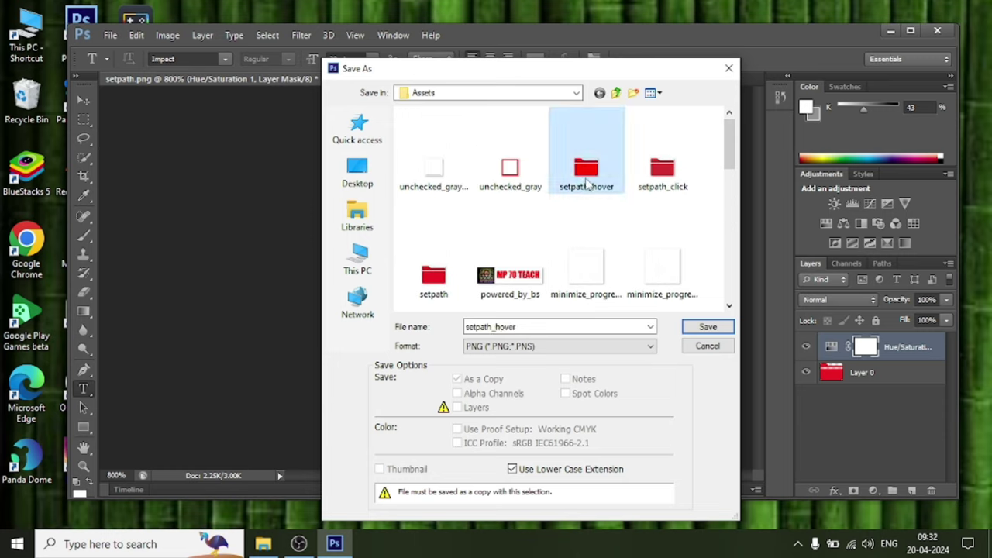
left_click(663, 174)
key("Right")
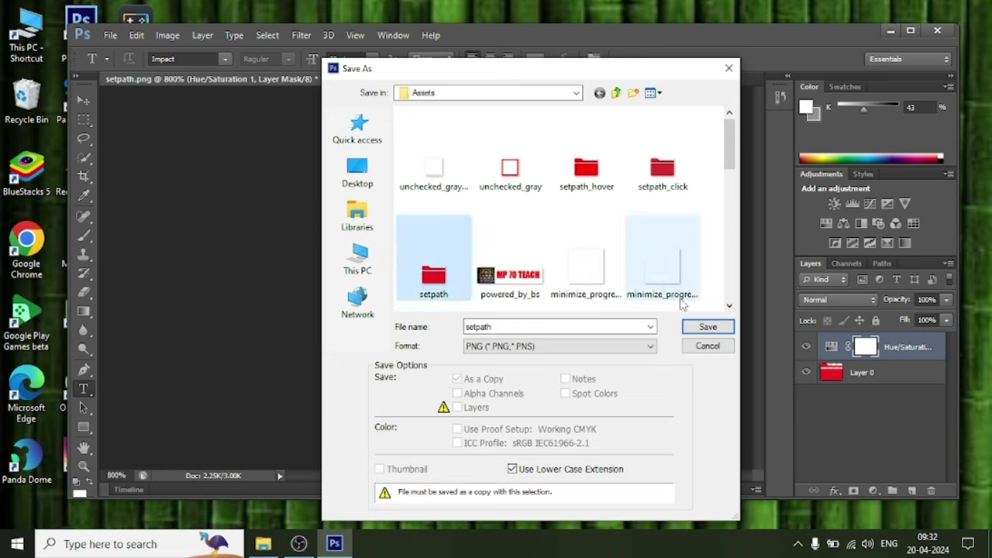
left_click(707, 326)
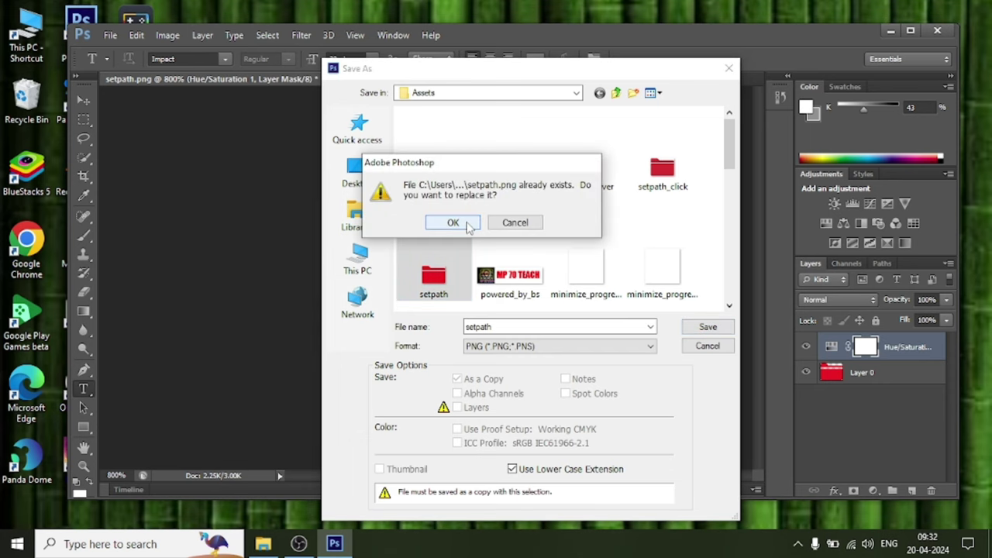
left_click(465, 227)
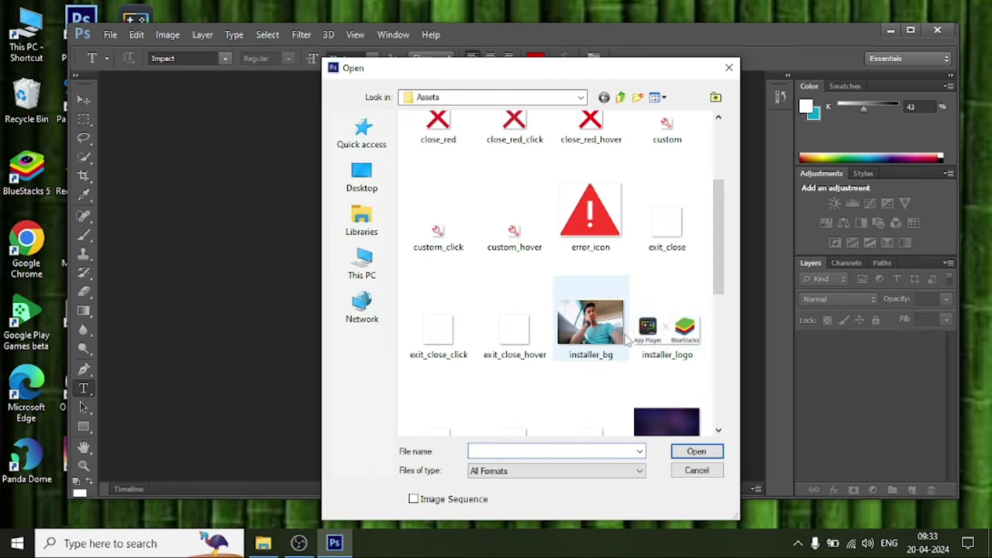
Step: Open the installer_logo image from the Assets folder for editing
left_click(663, 326)
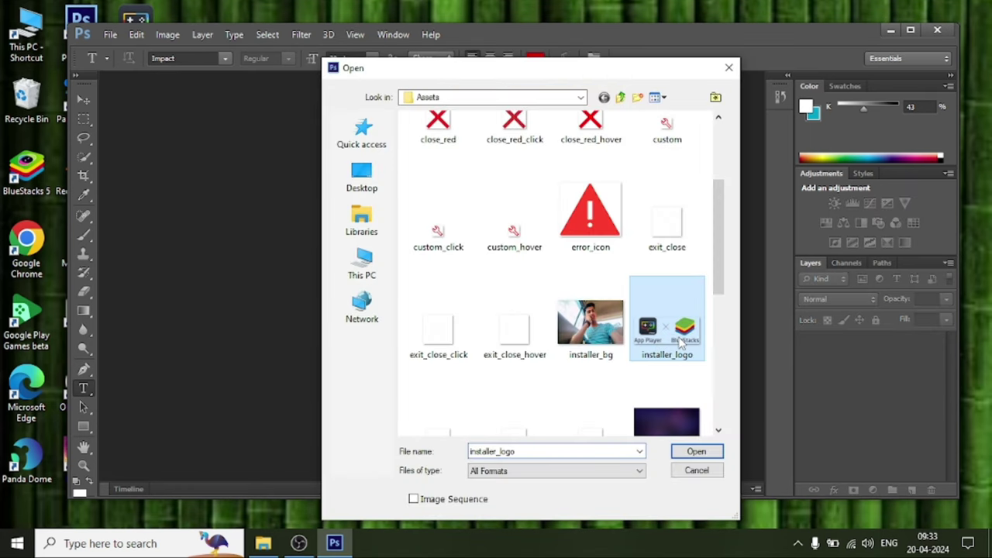
left_click(685, 448)
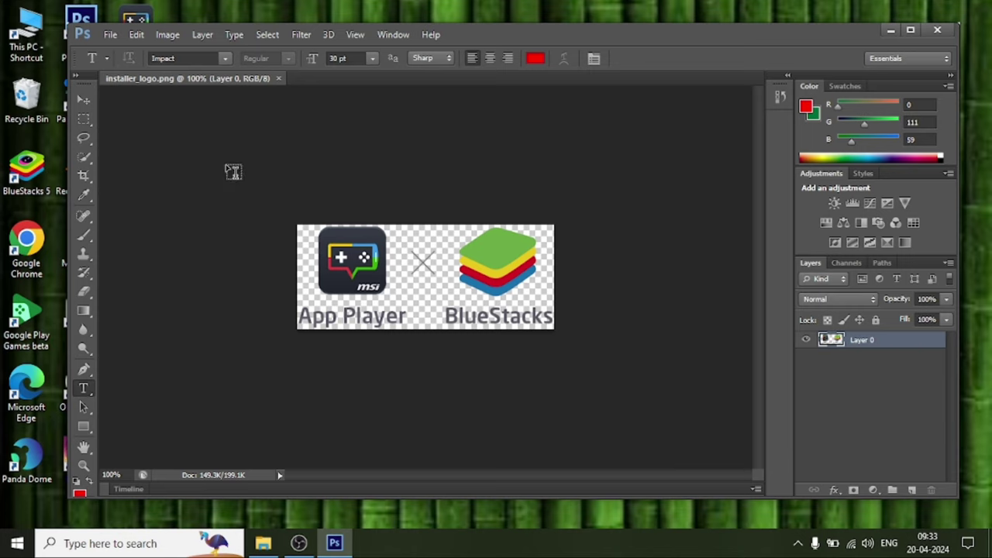
Step: Open the banner picture Picsart_24-04-14_09-02-18-748 from the temporary folder on New Volume (D:)
left_click(111, 37)
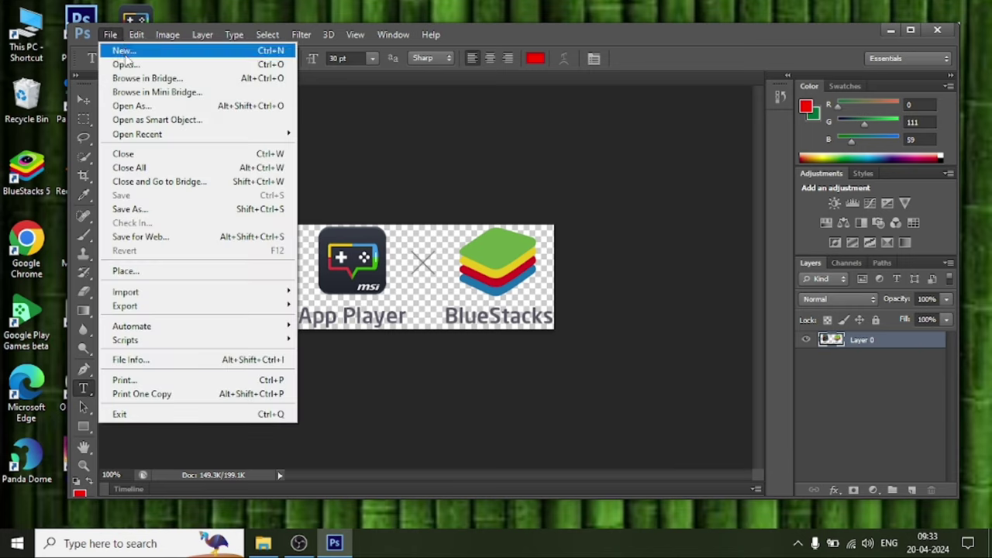
left_click(127, 66)
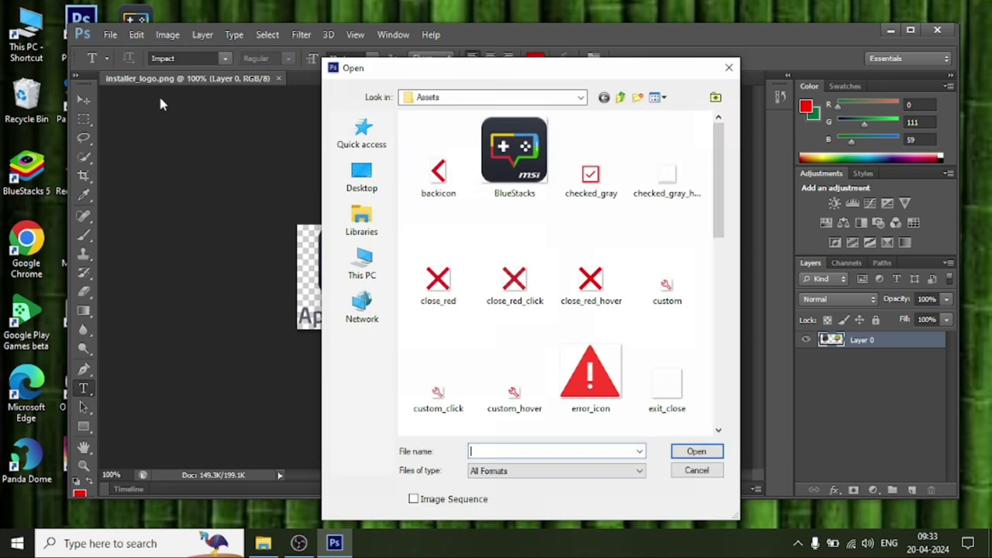
left_click(383, 264)
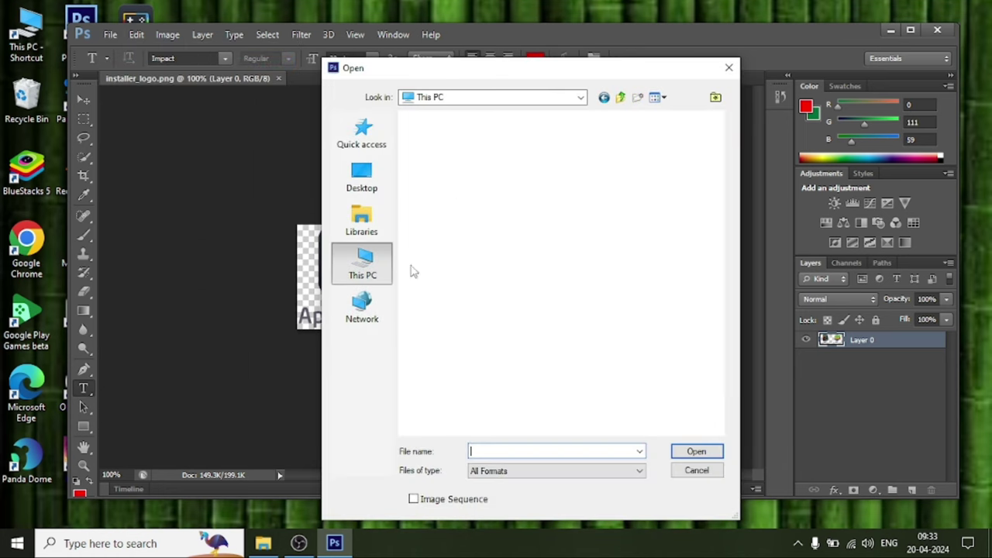
left_click(481, 415)
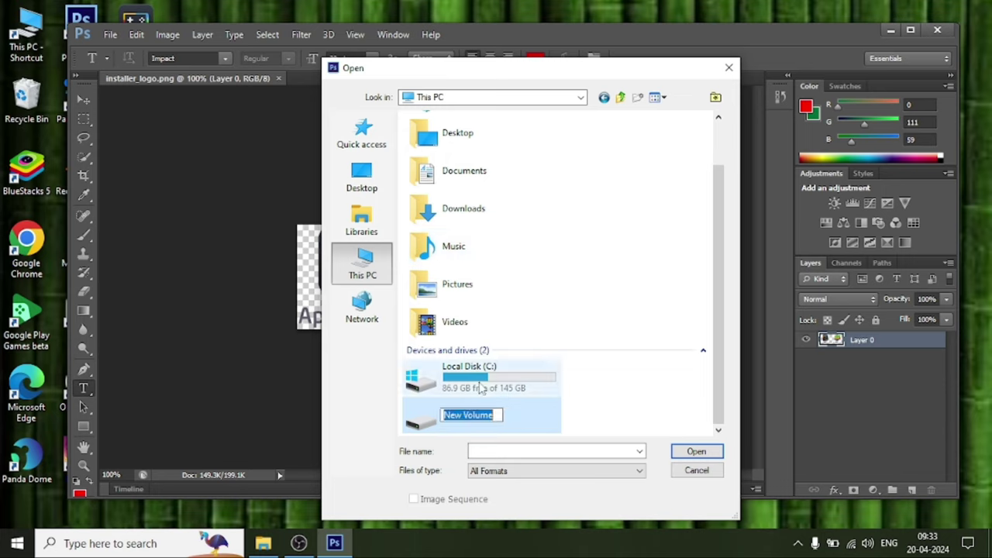
left_click(517, 409)
double_click(515, 421)
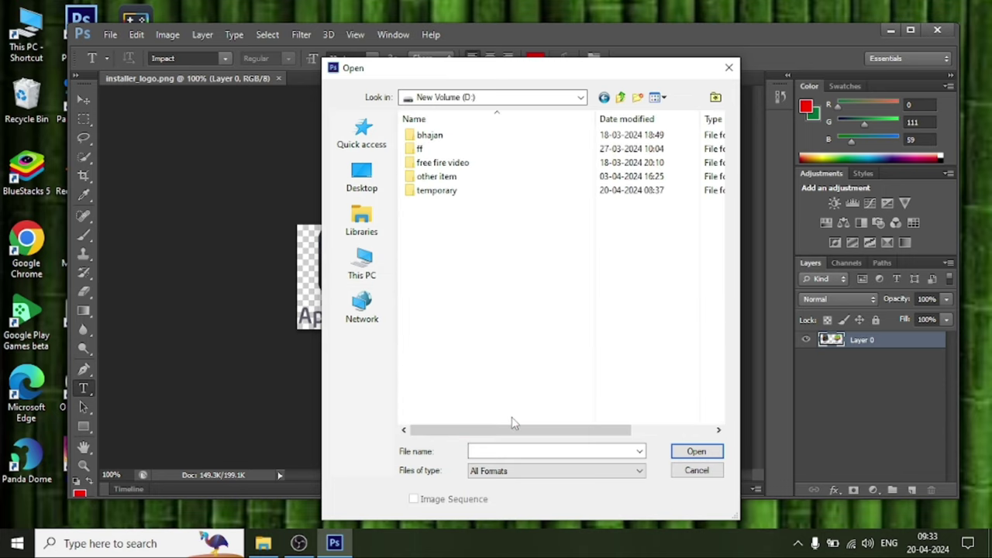
left_click(464, 194)
left_click(463, 194)
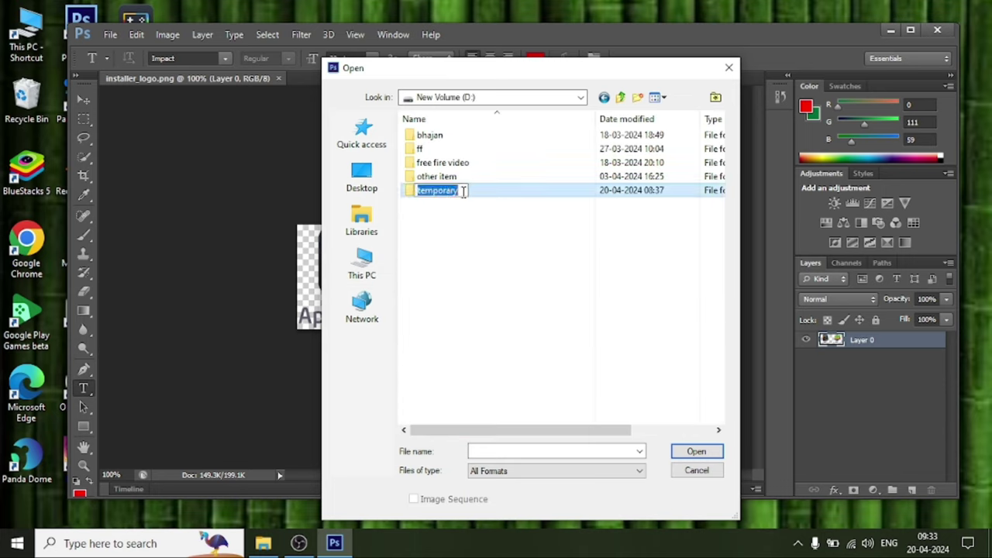
left_click(486, 194)
key("Up")
double_click(481, 194)
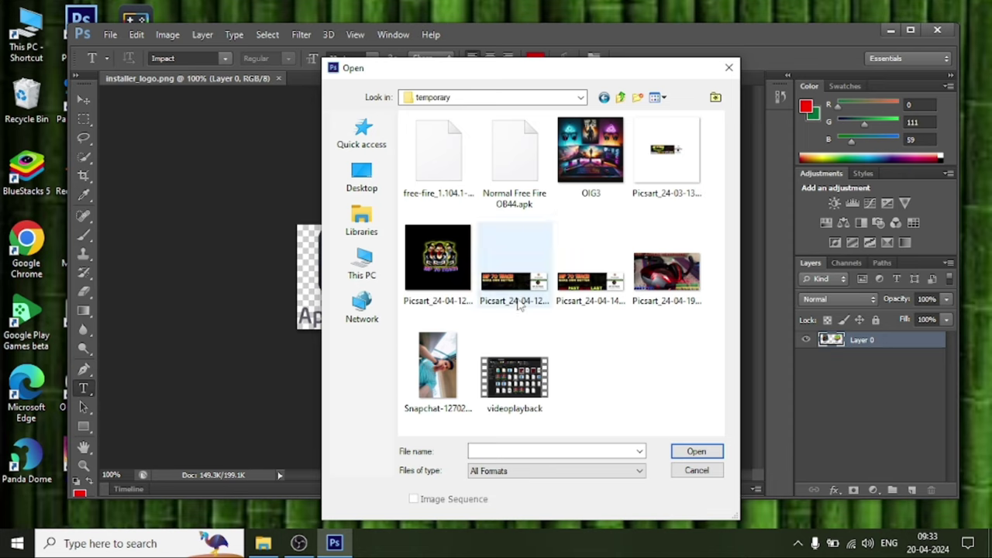
left_click(519, 267)
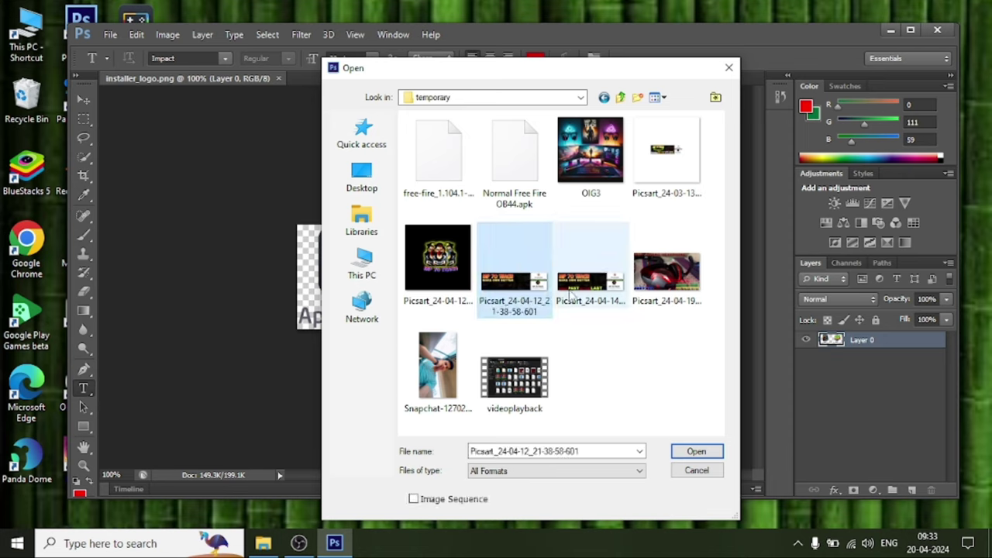
left_click(601, 301)
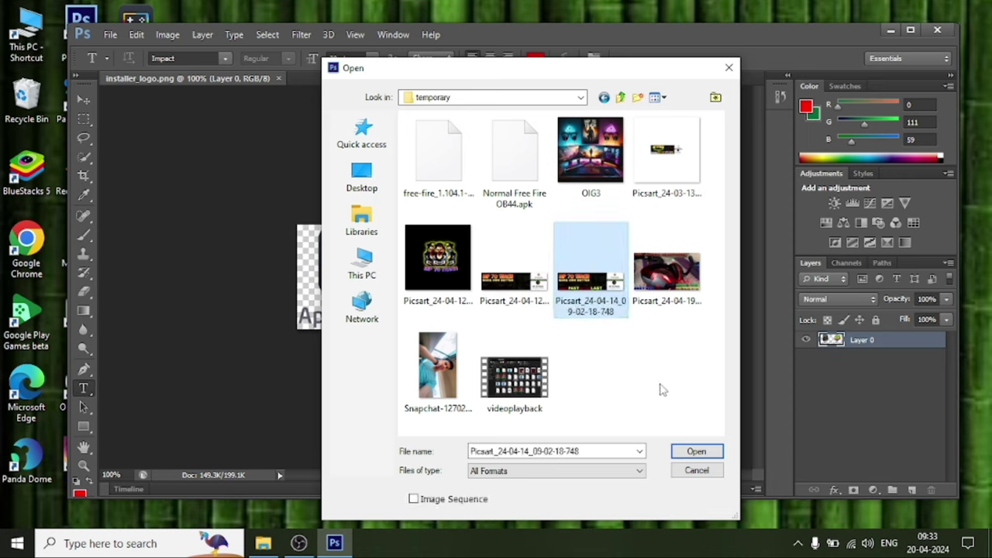
left_click(694, 451)
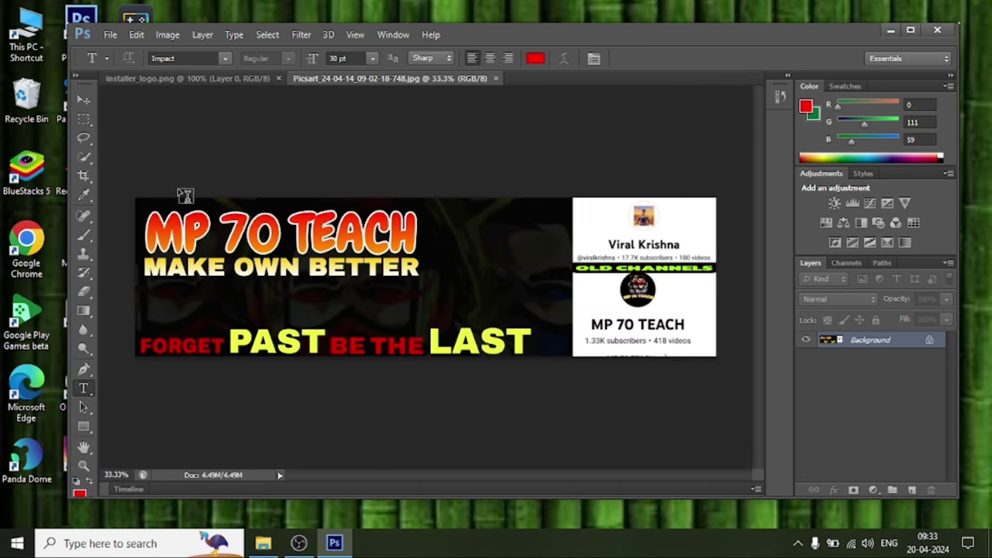
Step: Cut the entire MP 70 TEACH banner picture with a rectangular selection and paste it into installer_logo as a new layer
left_click(85, 120)
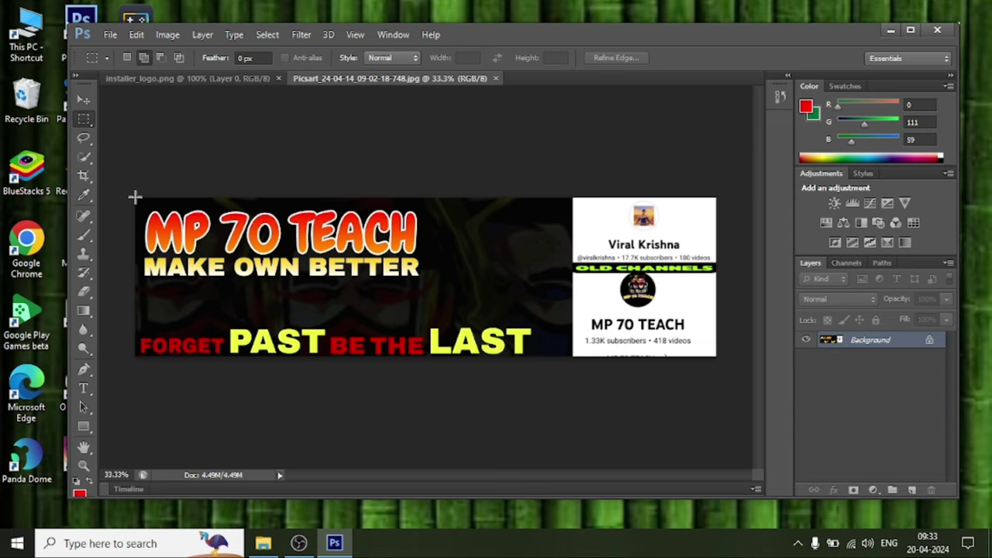
left_click_drag(135, 197, 722, 421)
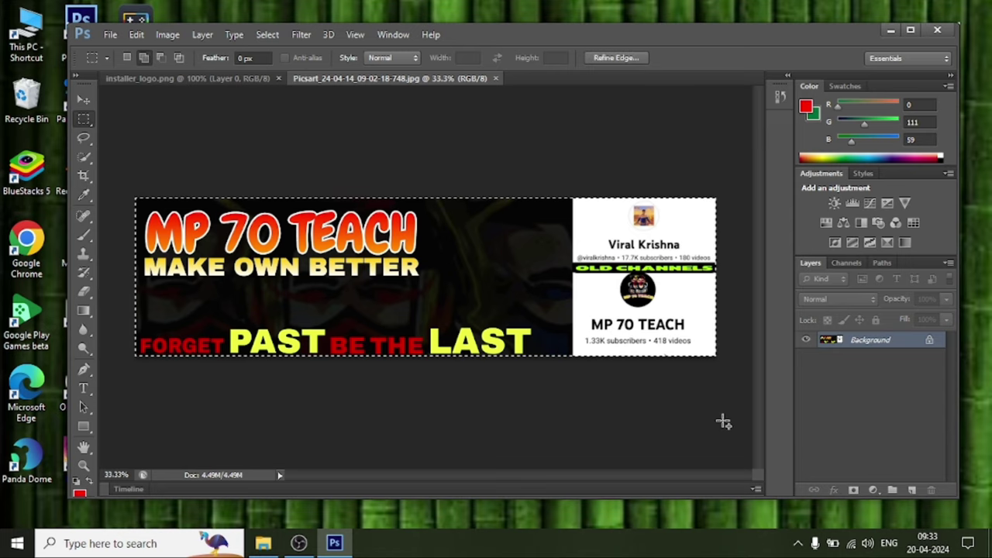
key("BackSpace")
key("ctrl+d")
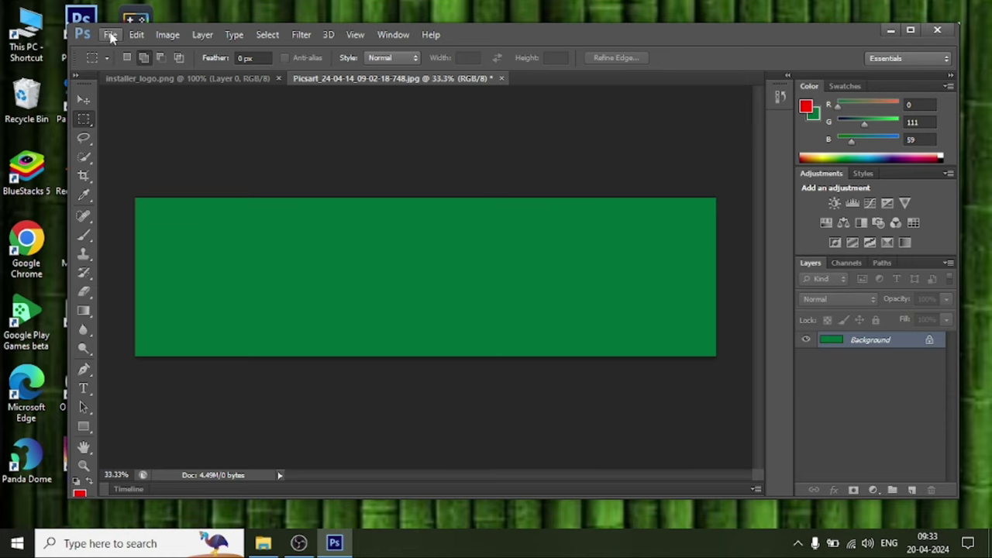
left_click(186, 79)
key("ctrl+v")
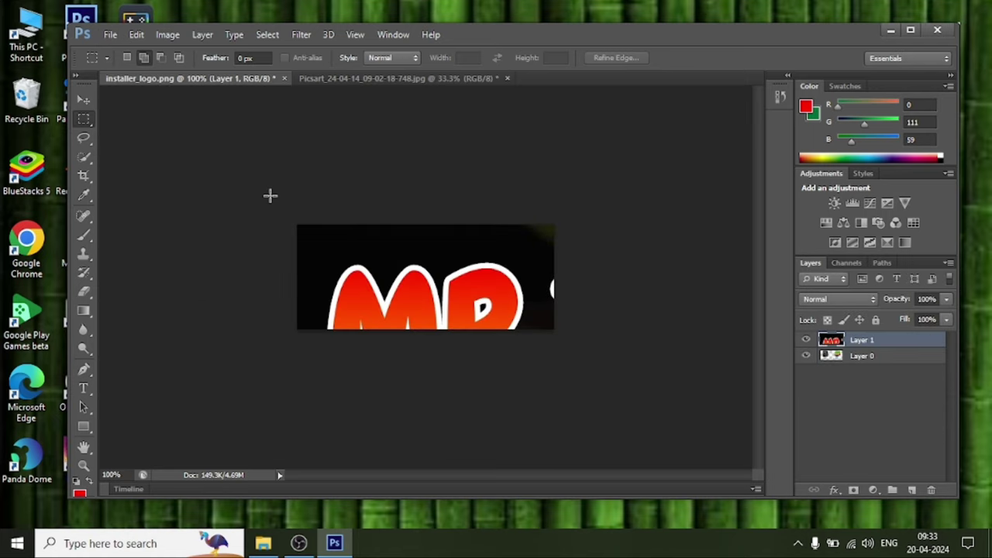
Step: Scale the pasted banner to about 15.25% width and 21.71% height, positioned so it covers both logos and their names
key("ctrl+t")
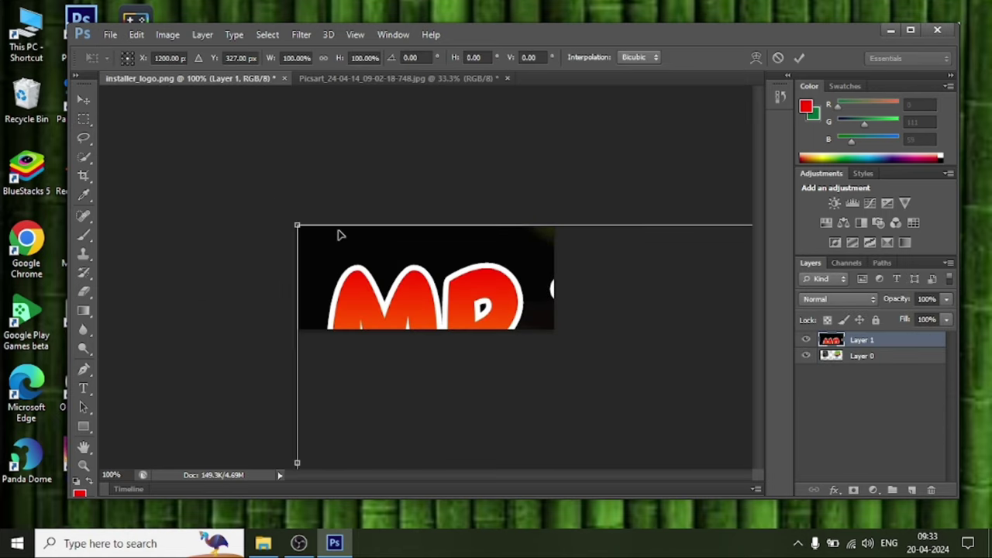
left_click_drag(296, 227, 329, 270)
left_click_drag(232, 249, 627, 225)
left_click_drag(649, 260, 296, 278)
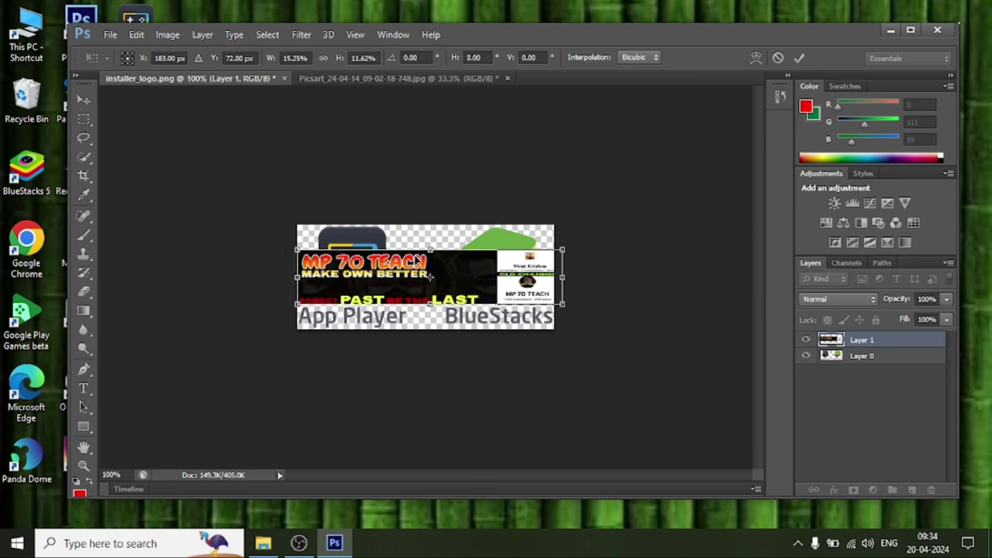
left_click_drag(427, 250, 429, 225)
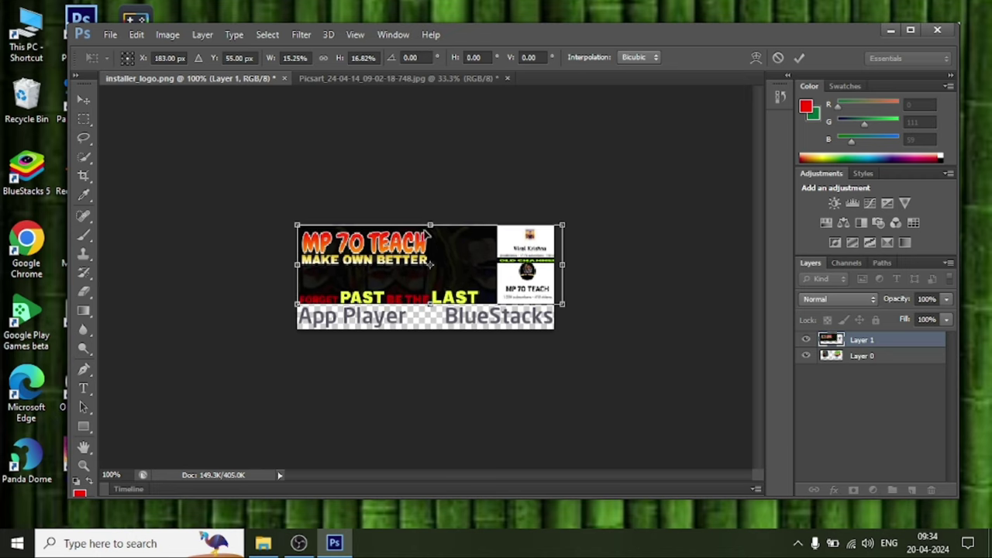
left_click_drag(431, 306, 430, 327)
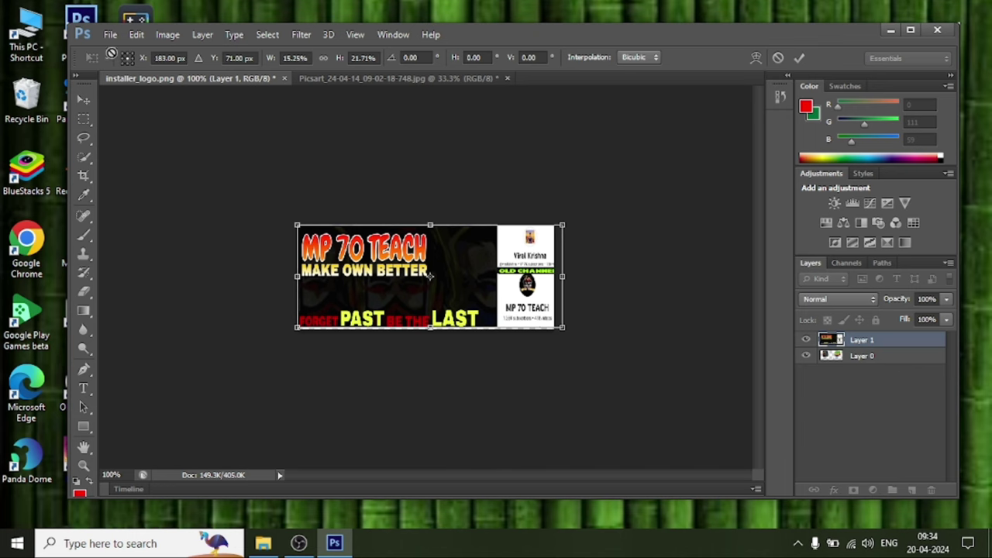
Step: Apply the banner's transformation and choose the Assets folder inside the desktop's New folder as the location for saving a copy
left_click(110, 35)
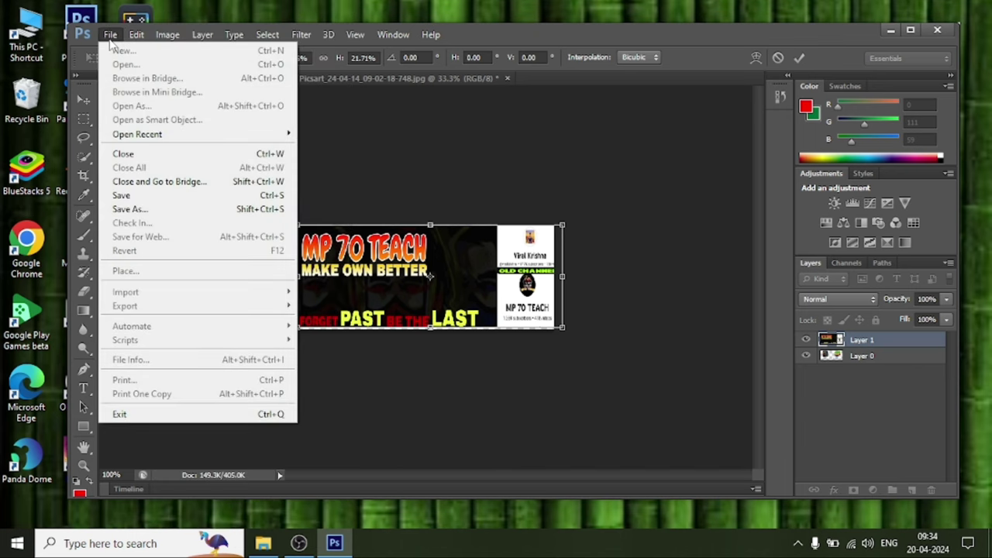
left_click(151, 209)
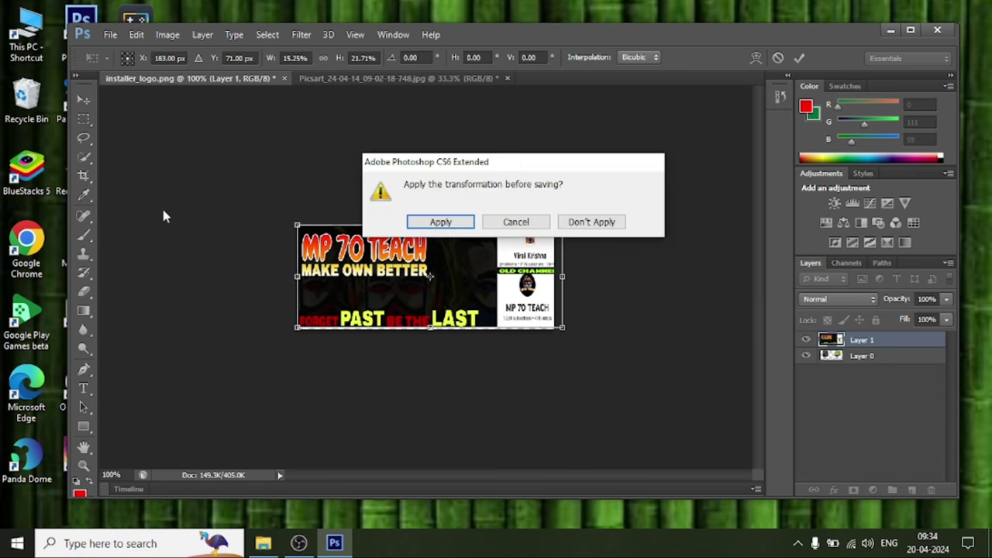
left_click(439, 223)
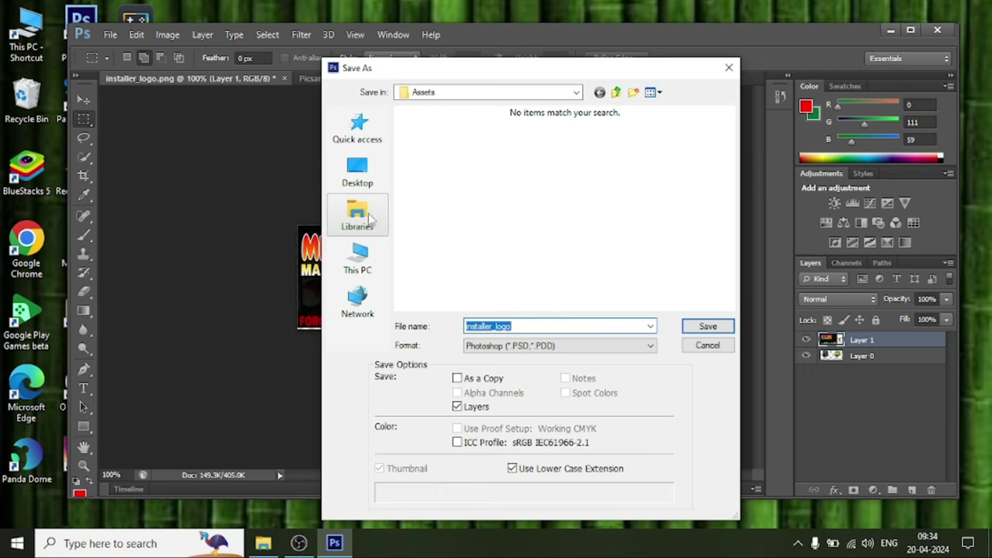
left_click(369, 183)
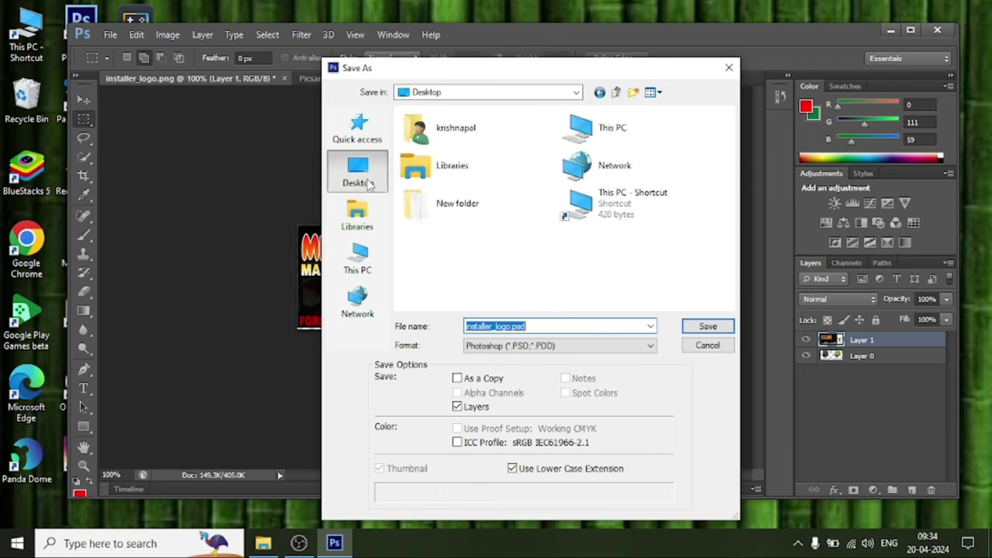
double_click(454, 216)
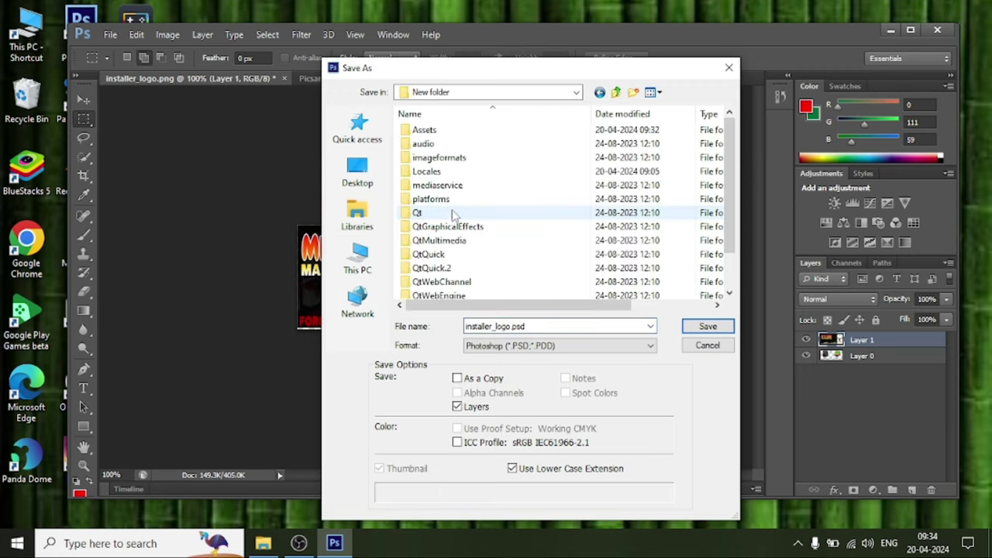
double_click(456, 132)
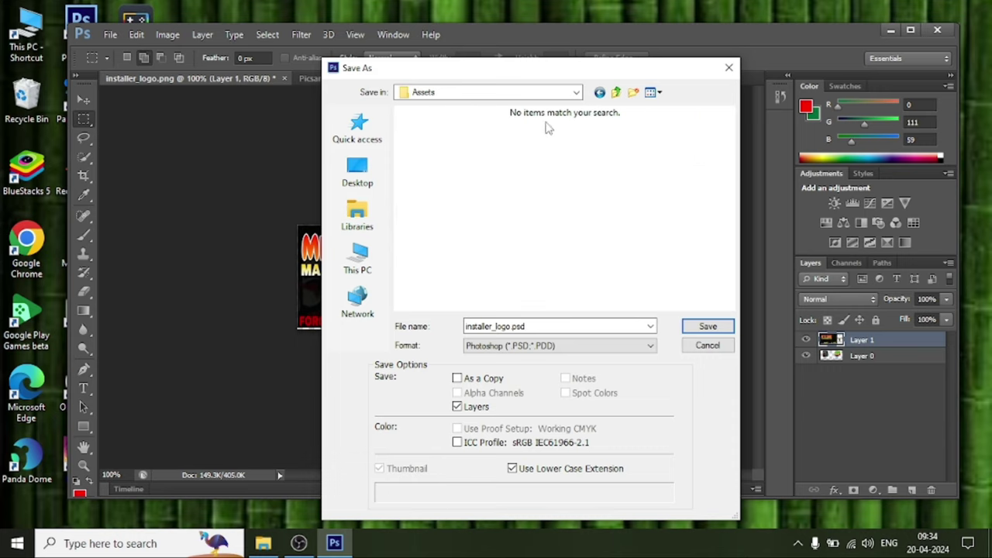
Step: Save the edited logo in PNG format over the existing installer_logo file in Assets
left_click(563, 346)
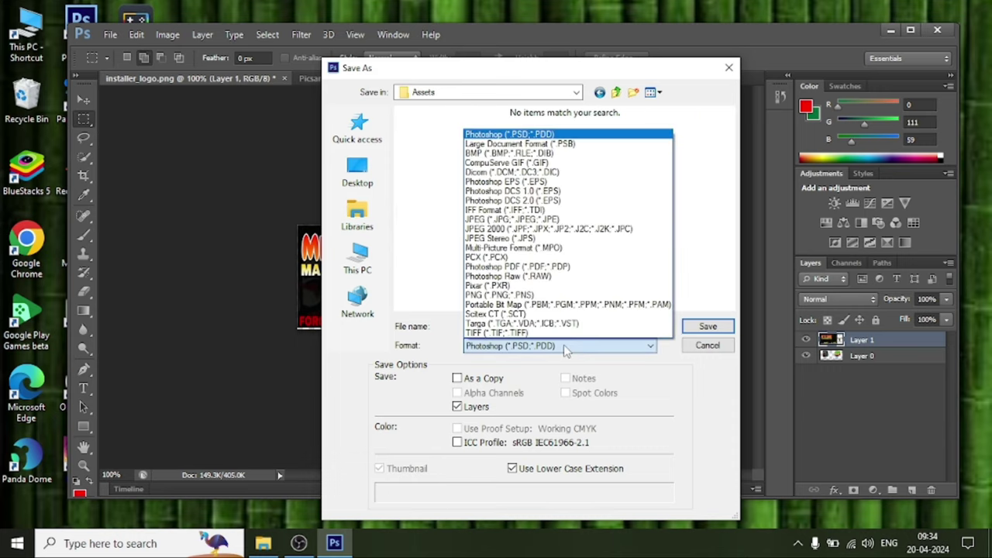
left_click(518, 296)
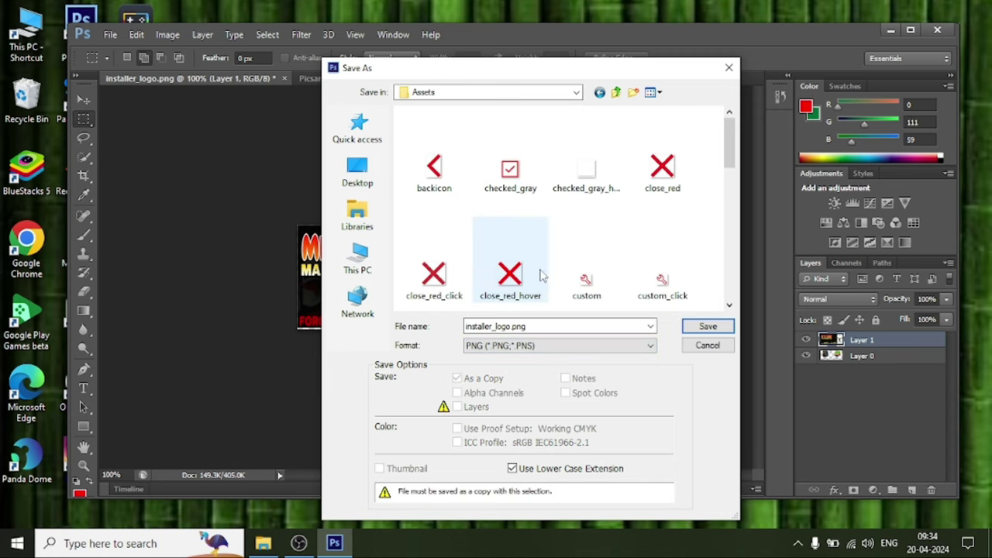
scroll(541, 275, "down", 3)
left_click(531, 167)
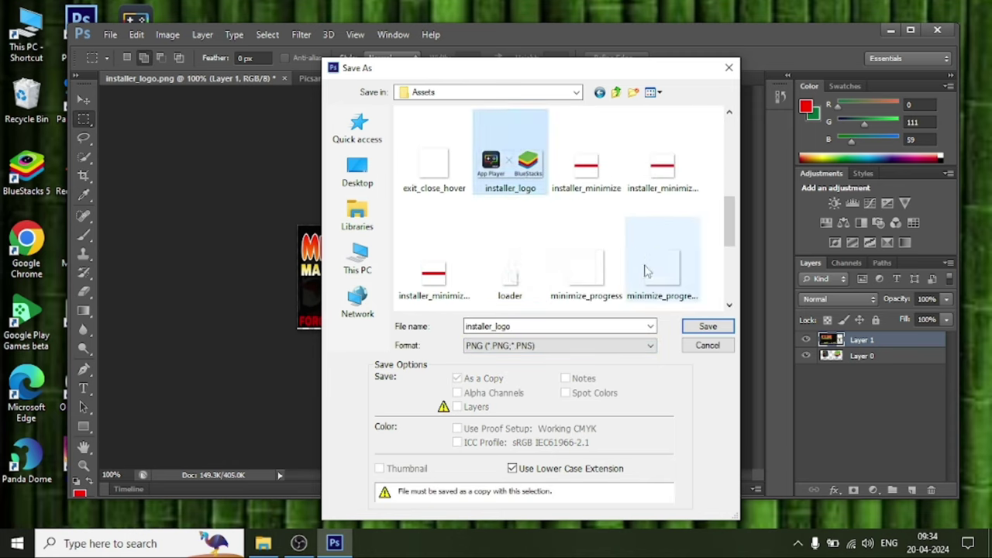
left_click(697, 329)
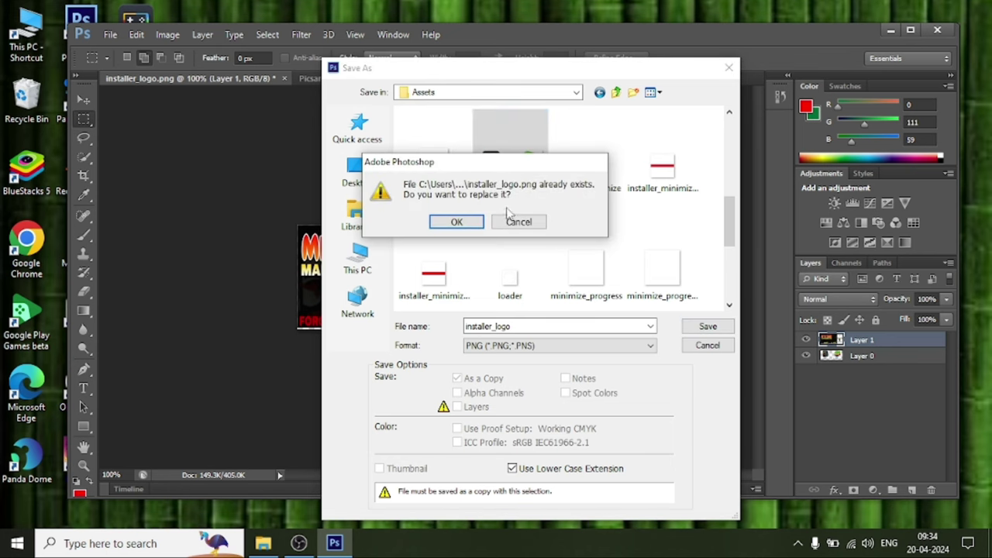
left_click(457, 222)
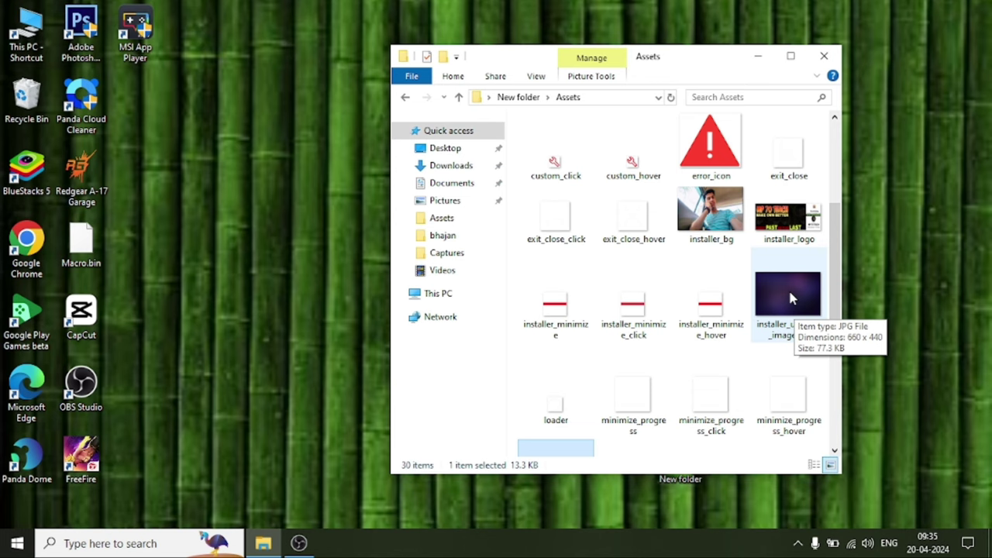
Step: Return from Assets to New folder and run BlueStacksInstaller, allowing it to make changes
left_click(790, 298)
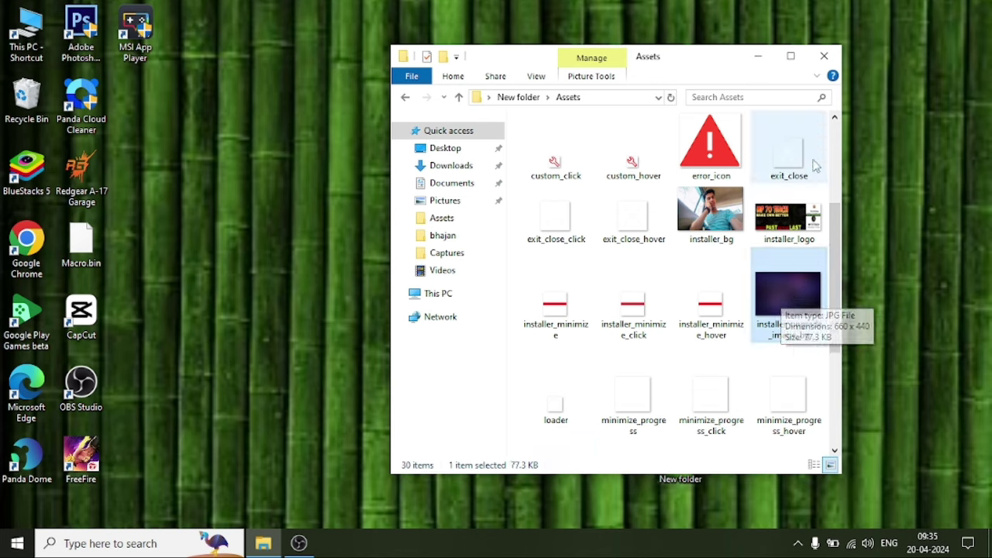
scroll(626, 310, "up", 3)
left_click(405, 97)
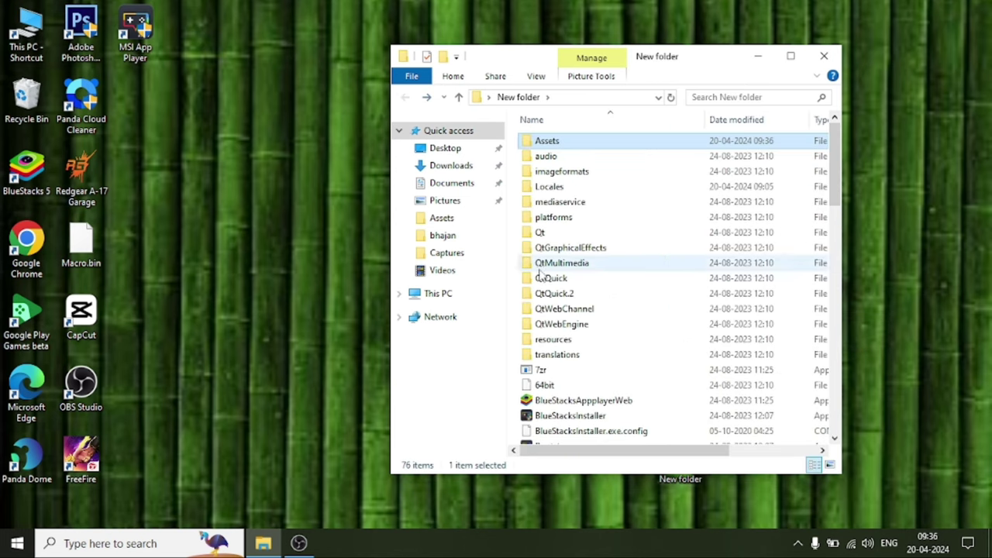
scroll(574, 372, "down", 1)
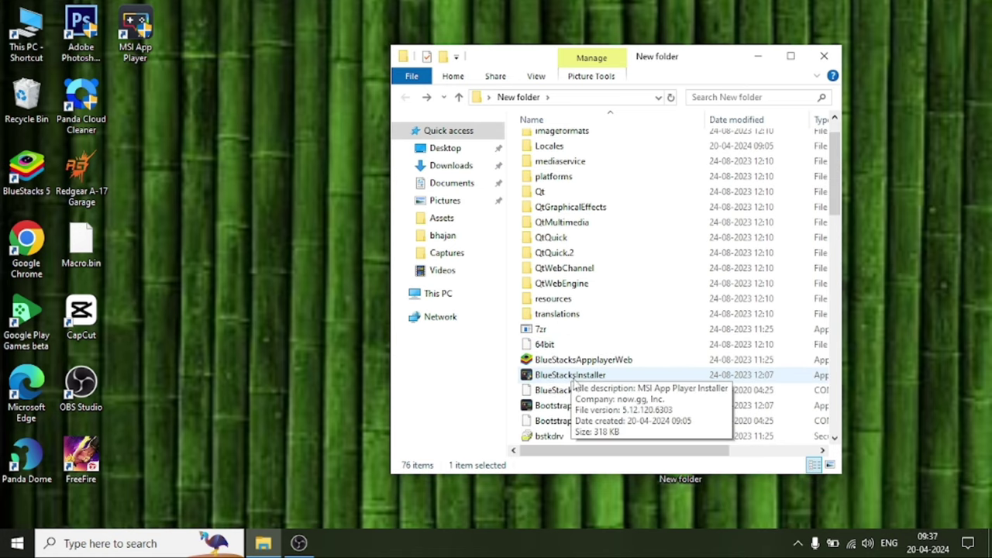
double_click(594, 377)
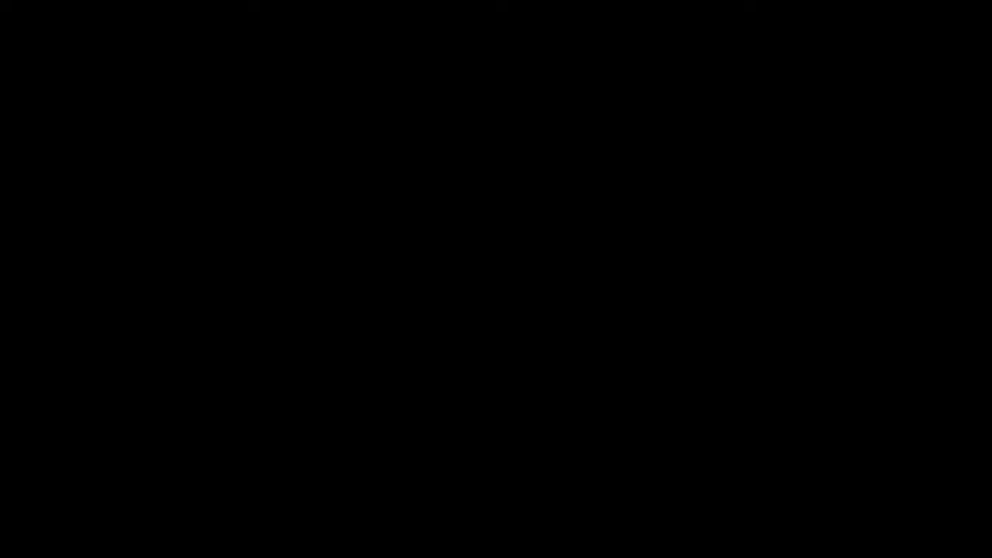
left_click(465, 354)
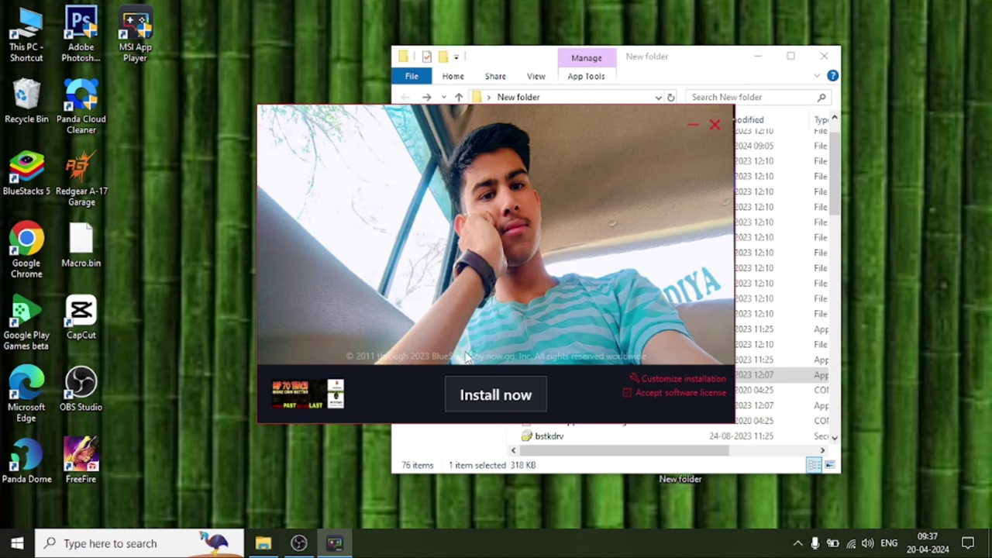
Step: Minimize the New folder window and move the installer around the desktop to examine its custom background and logo
left_click(751, 60)
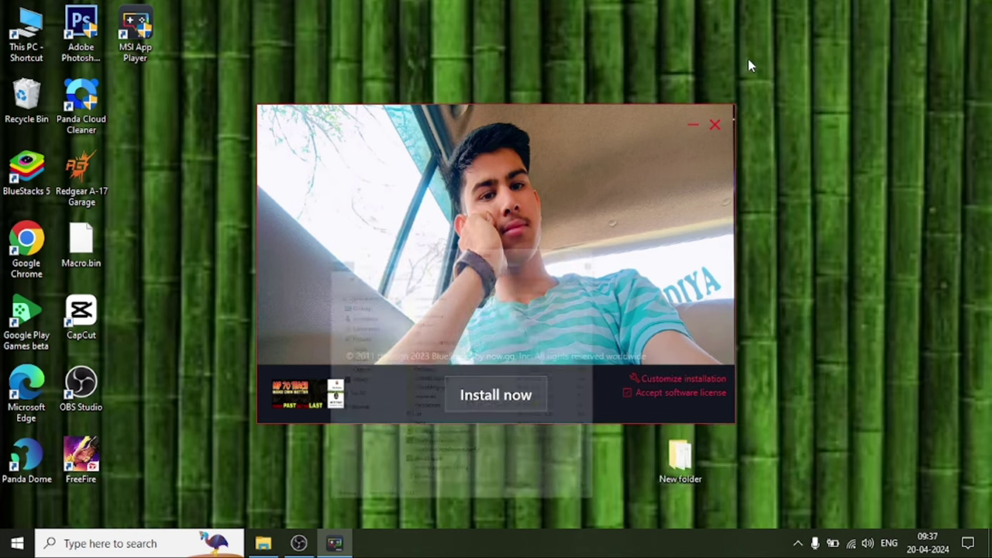
right_click(724, 56)
left_click(785, 102)
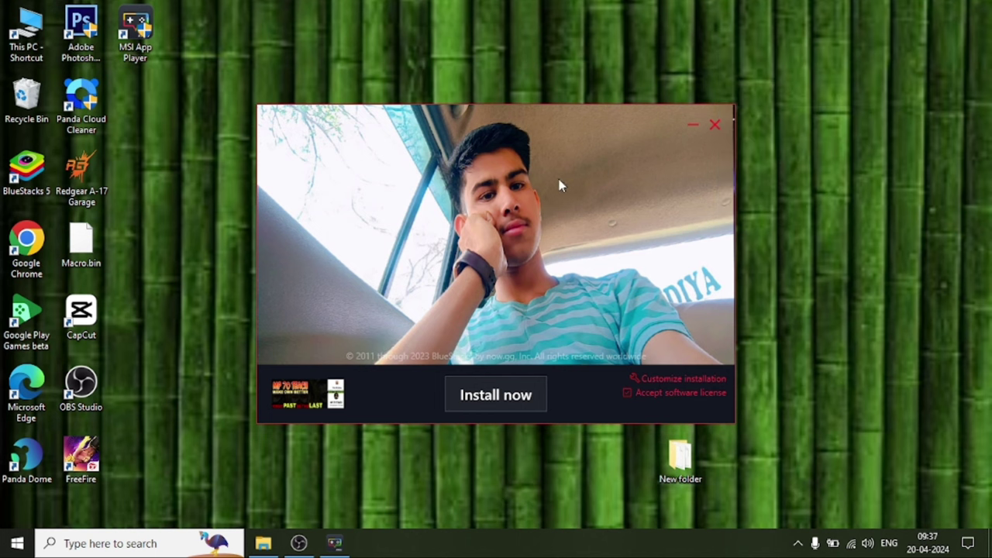
left_click_drag(558, 184, 501, 134)
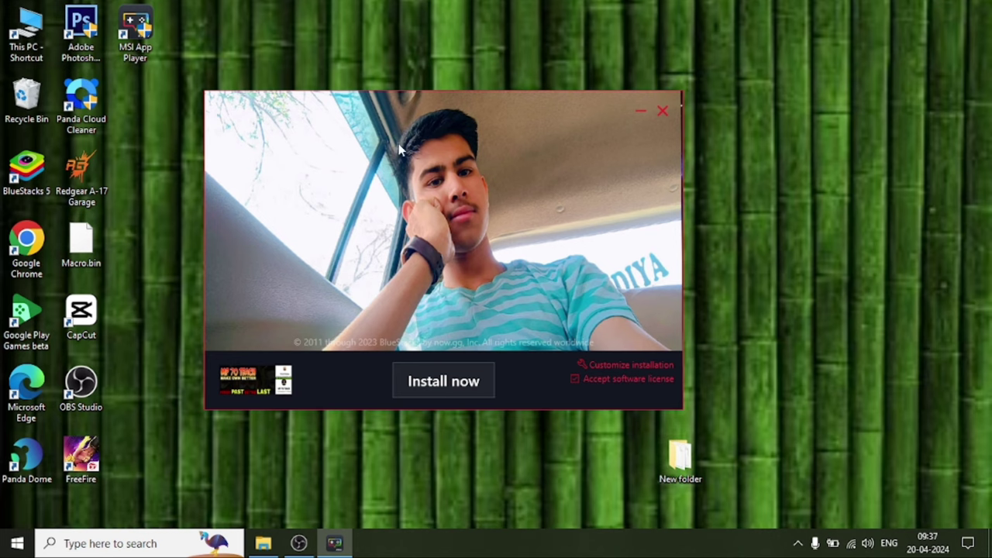
left_click_drag(341, 114, 561, 62)
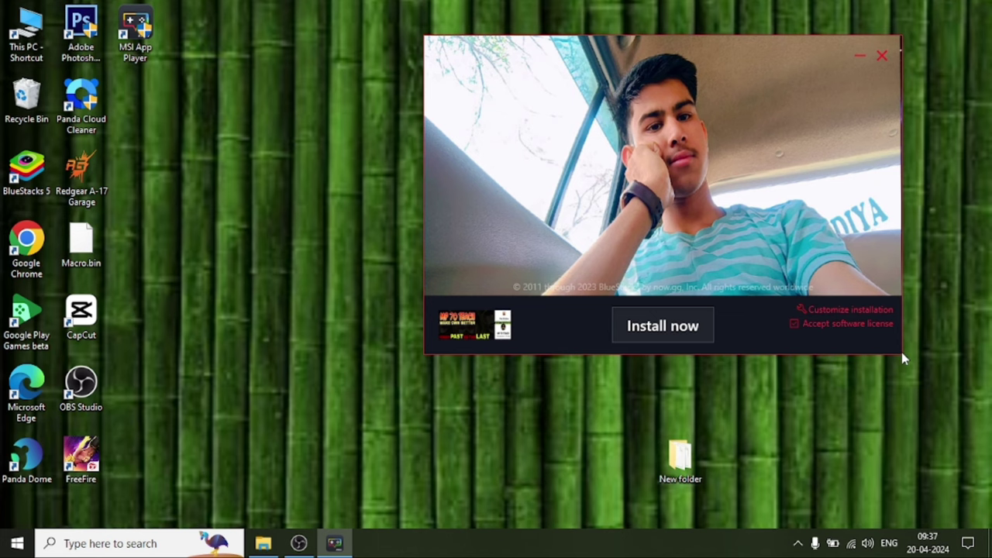
left_click_drag(676, 98, 700, 155)
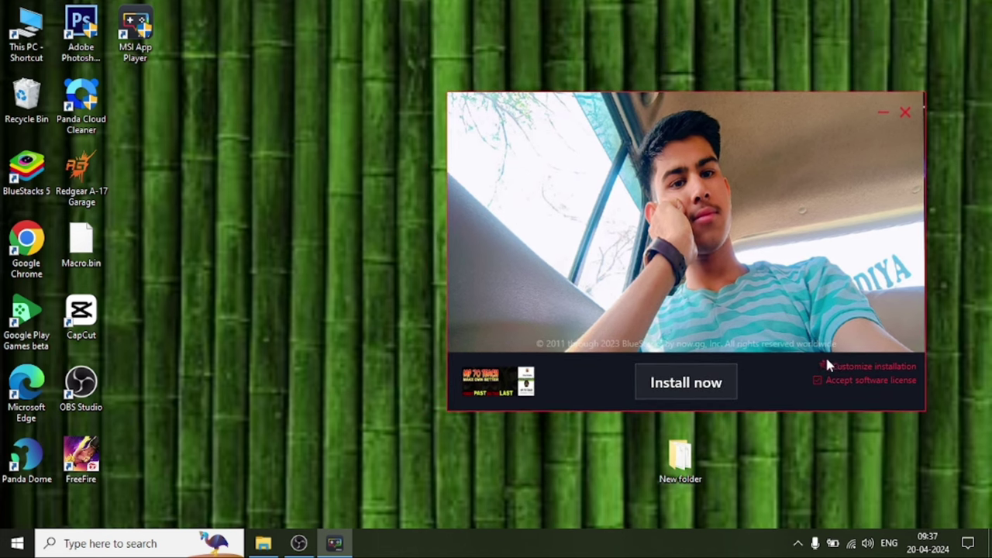
Step: View the installer's customization page with the data path, go back, and start the installation
left_click(850, 366)
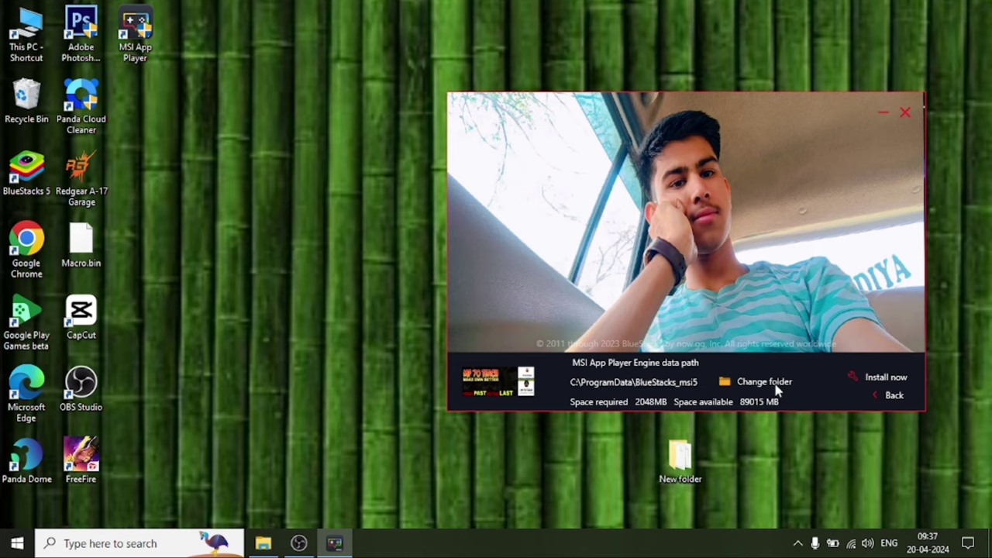
left_click(874, 395)
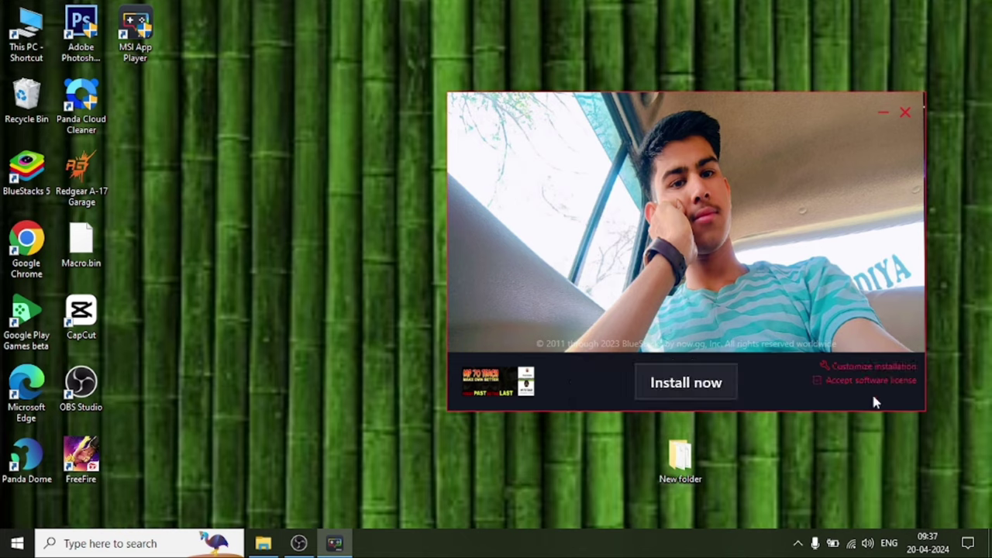
left_click(818, 381)
left_click_drag(655, 100, 704, 97)
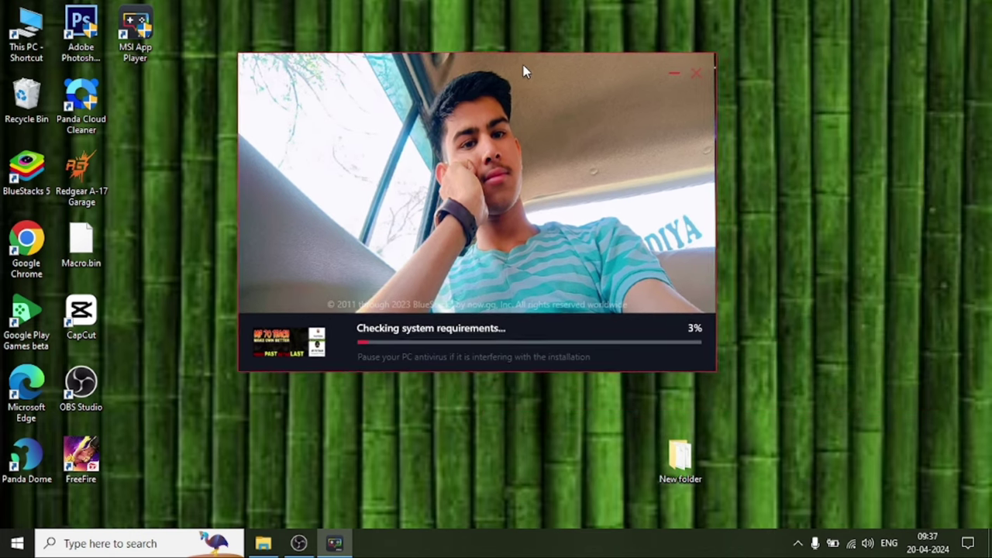
left_click_drag(523, 71, 528, 69)
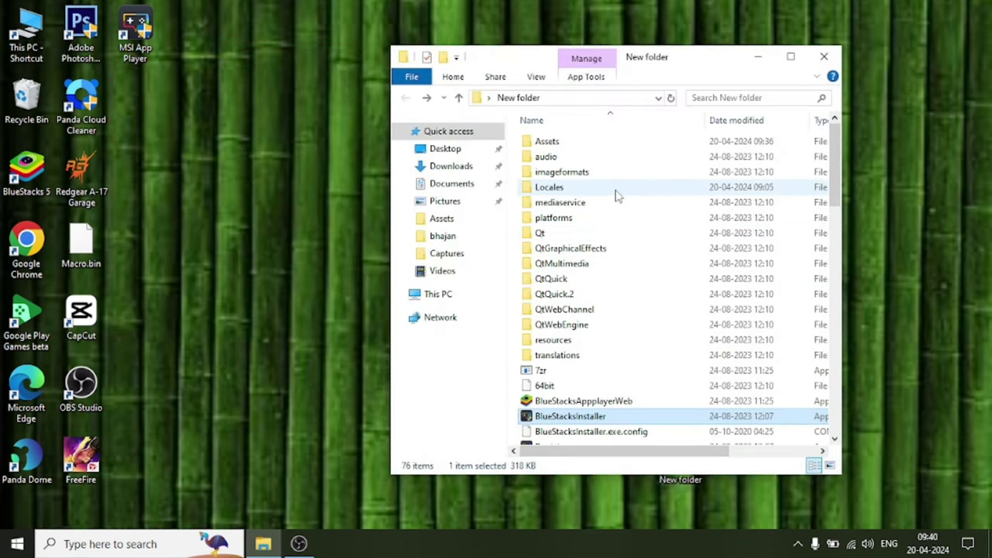
Step: Maximize the New folder window and display its contents as large icons
scroll(616, 196, "down", 13)
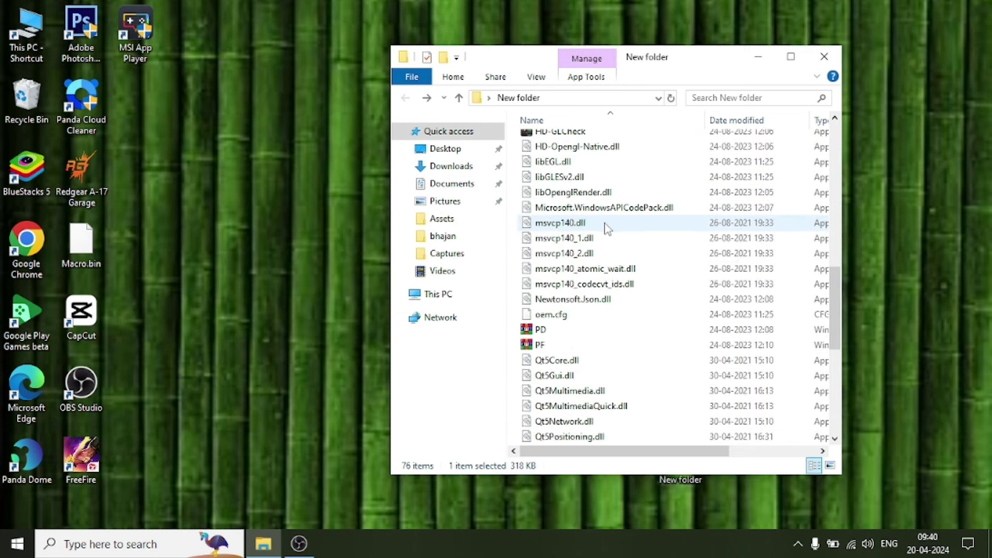
scroll(607, 227, "down", 7)
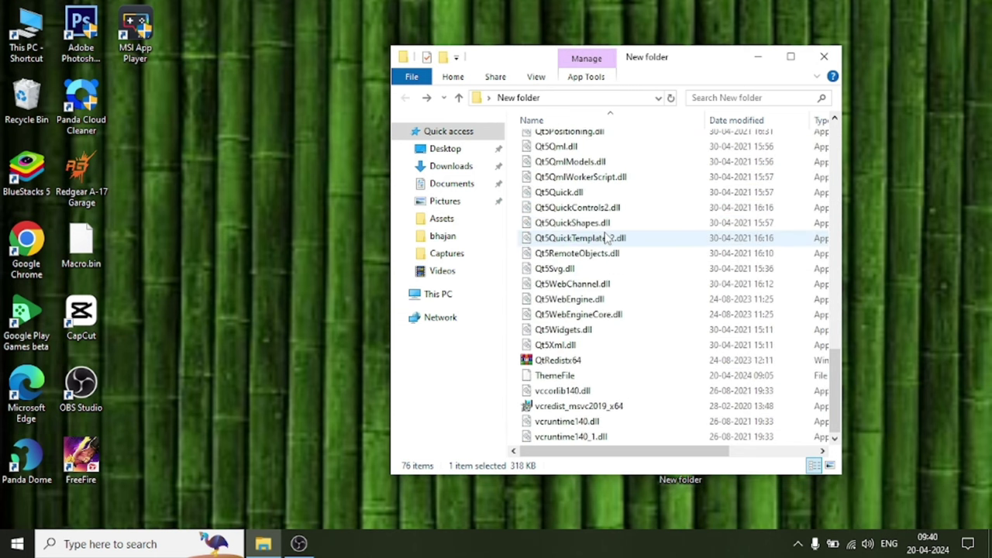
left_click(790, 56)
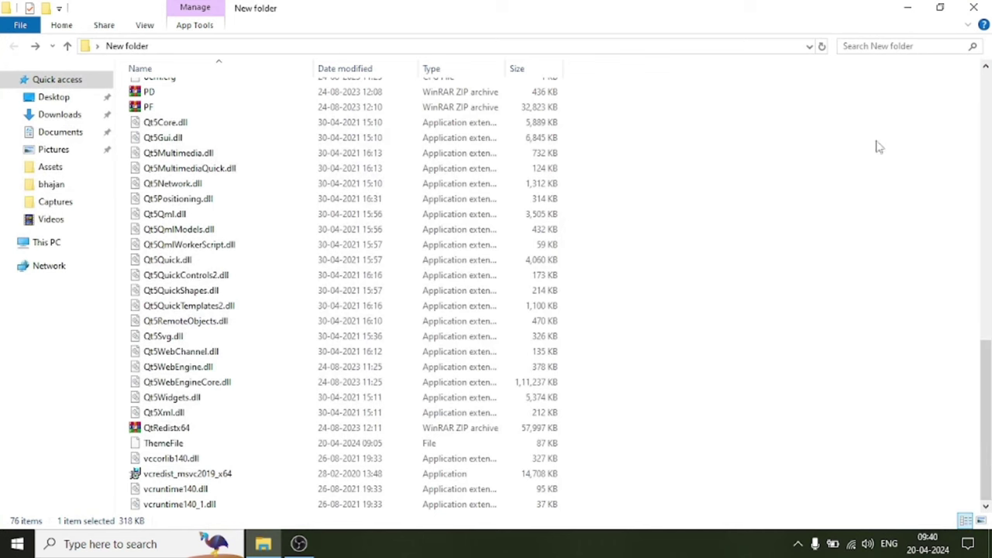
left_click(981, 521)
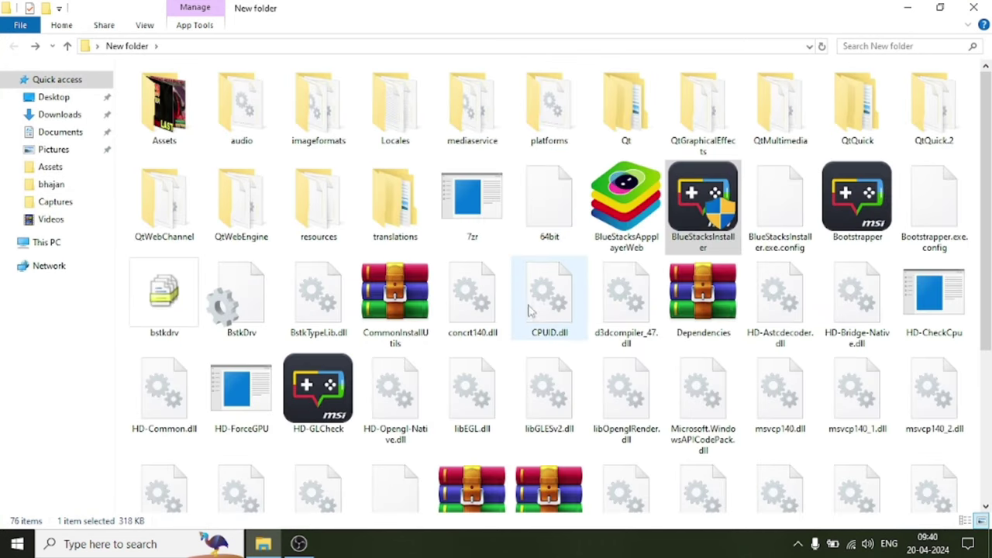
scroll(562, 320, "down", 3)
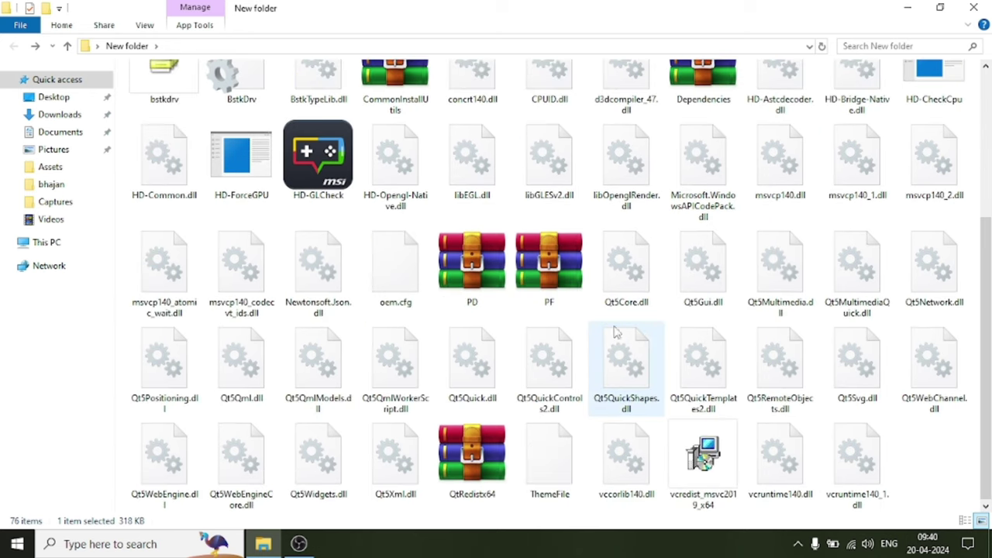
Step: Open ThemeFile from New folder in Notepad and close the folder window
left_click(549, 468)
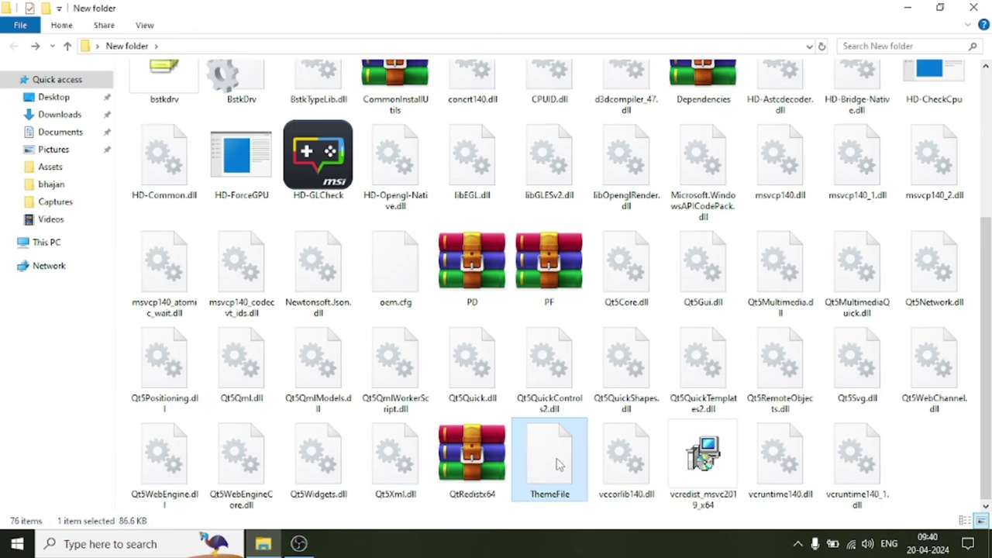
right_click(559, 462)
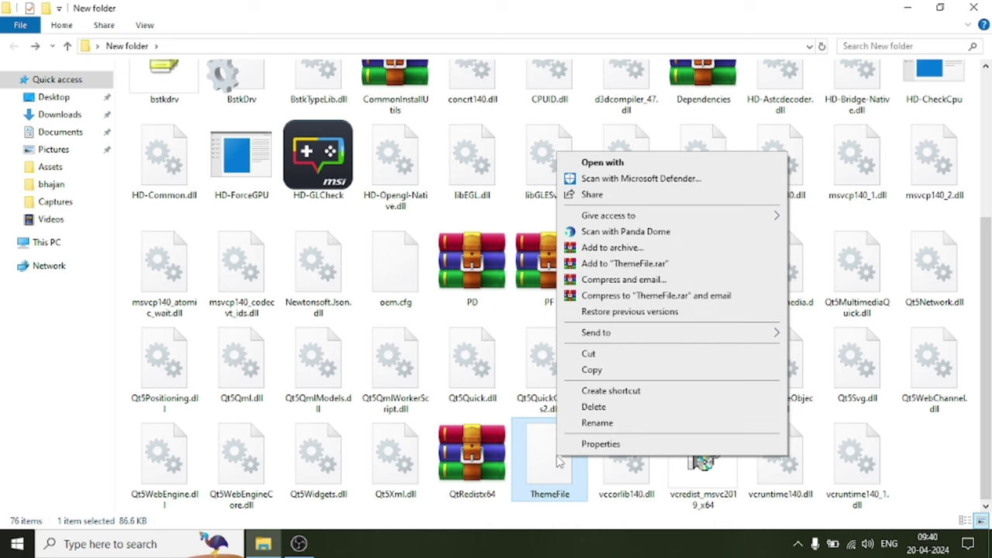
left_click(643, 164)
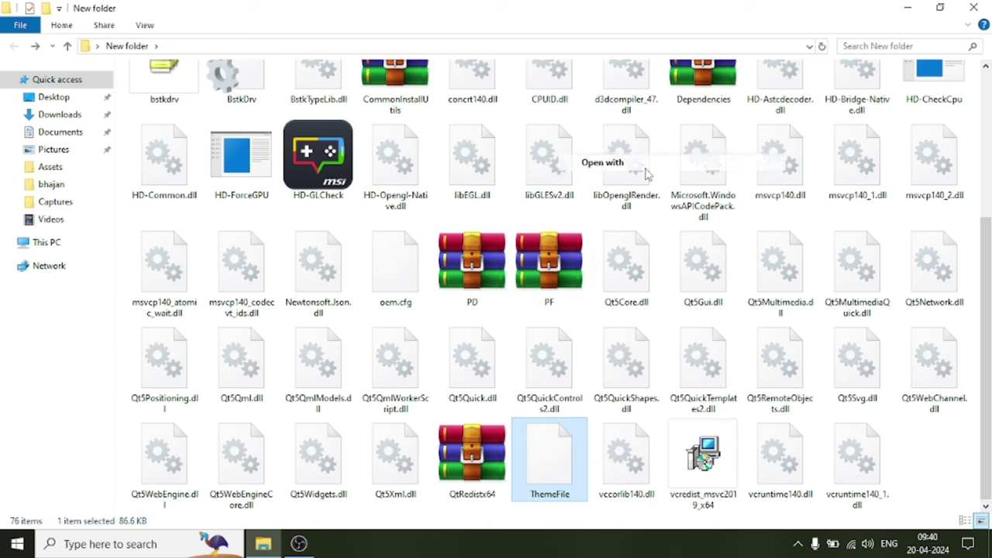
left_click(426, 233)
left_click(502, 412)
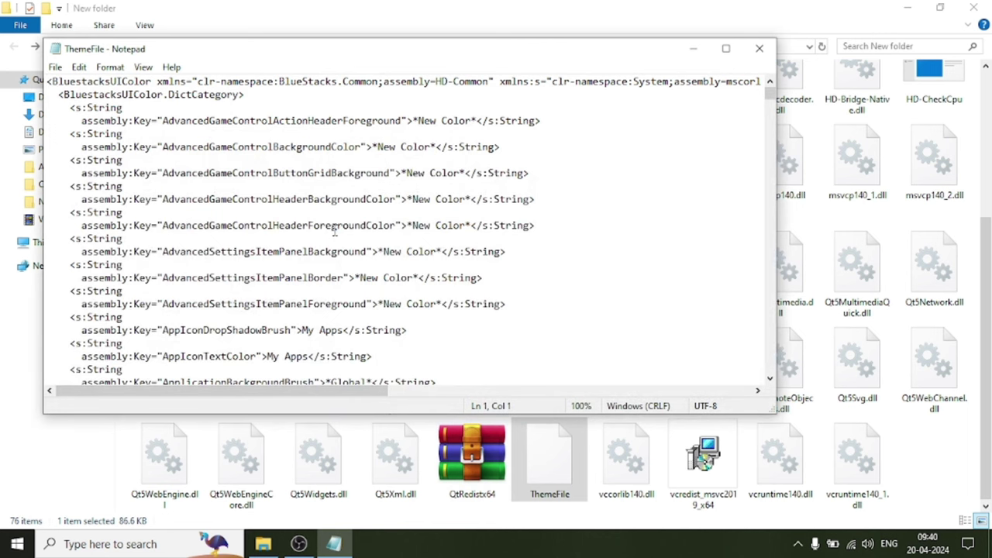
left_click(973, 7)
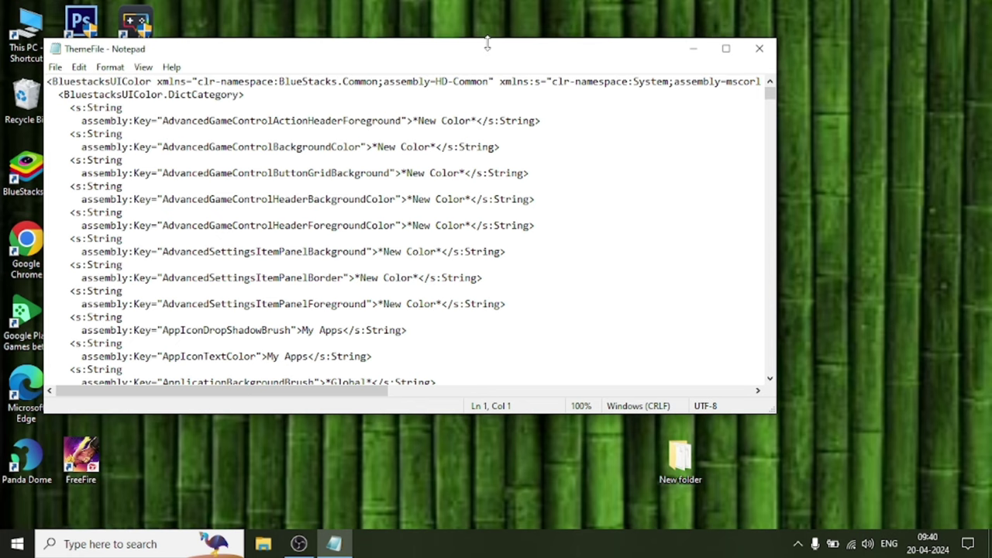
Step: Search downward through ThemeFile for "theme" until reaching the ContrastThemeColor entry that holds a hex colour value
left_click_drag(487, 44, 545, 75)
key("ctrl+f")
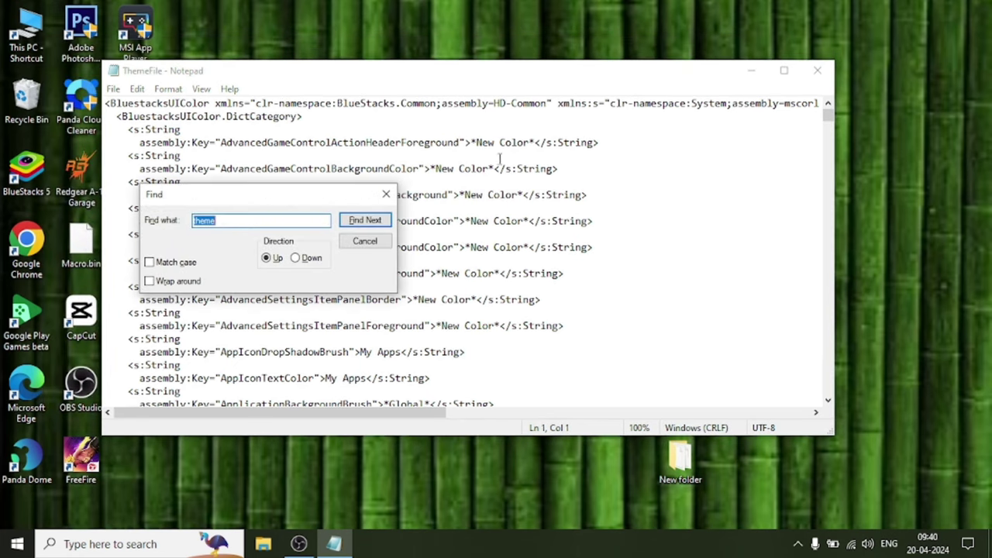
left_click(243, 222)
double_click(237, 223)
left_click(232, 221)
left_click(295, 258)
left_click(364, 220)
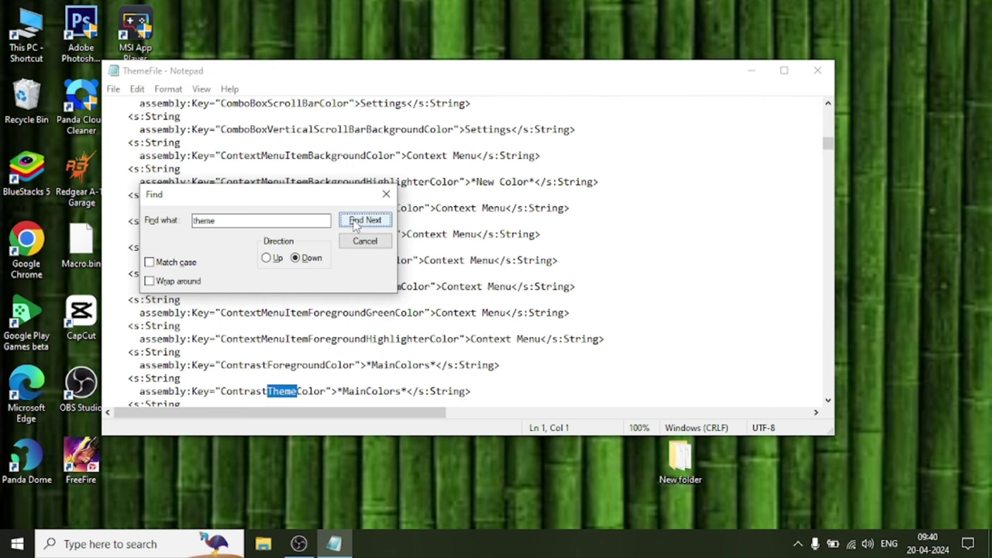
left_click(365, 220)
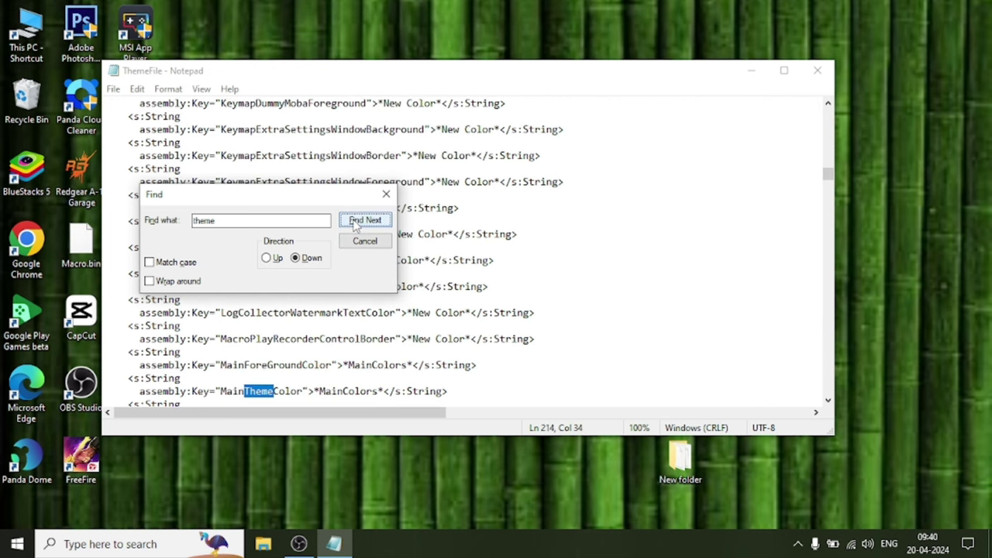
left_click(364, 220)
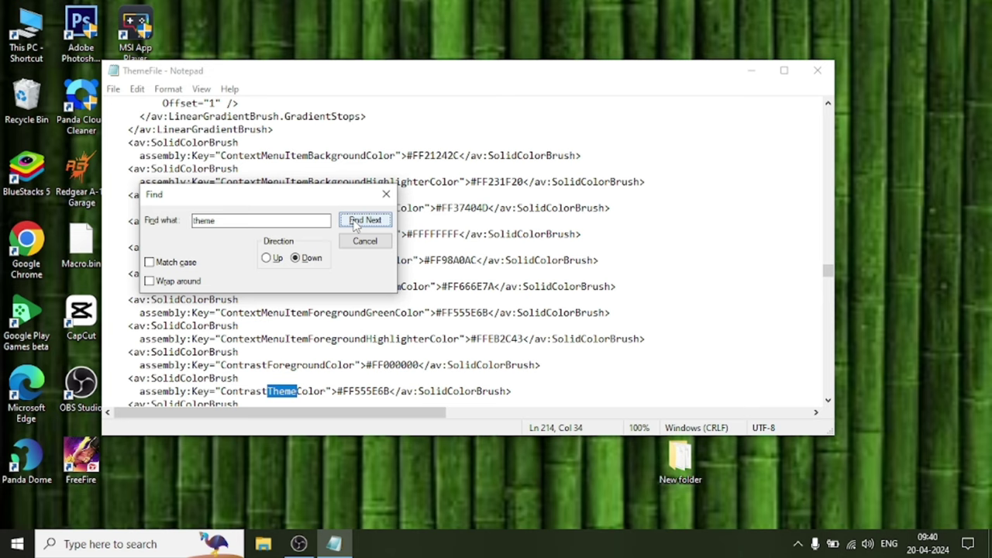
left_click(355, 221)
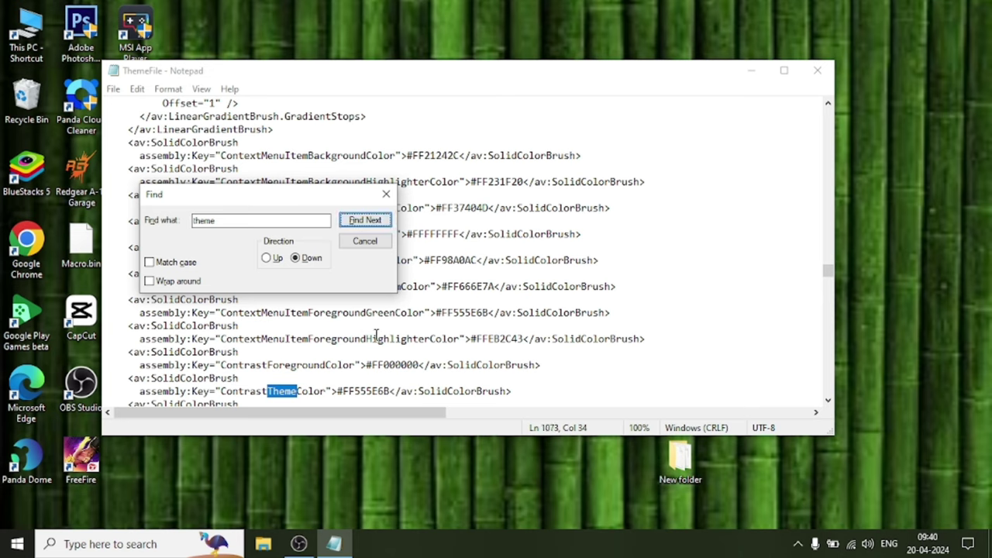
Step: Set the ContrastThemeColor brush value to #FF000000
left_click(389, 392)
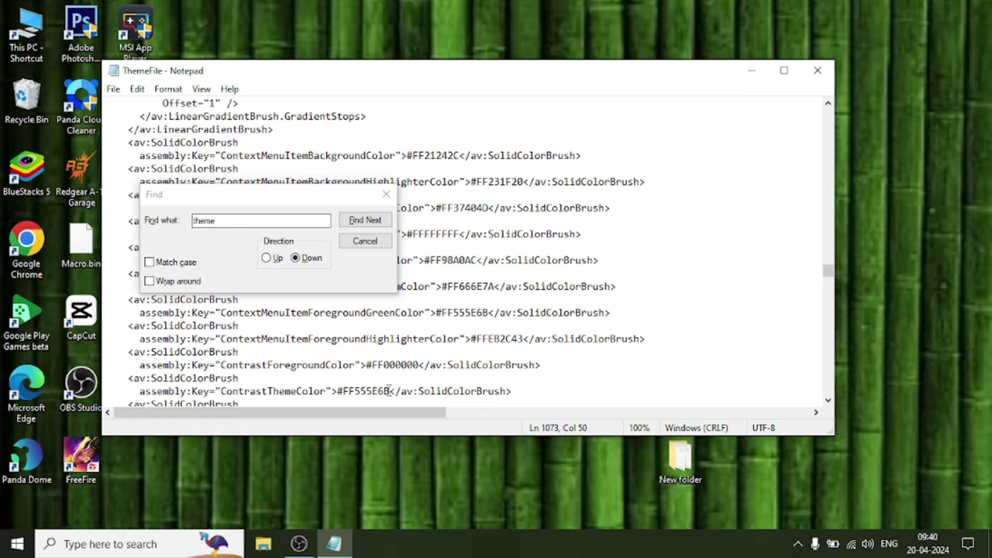
key("BackSpace")
key("BackSpace")
key("BackSpace")
key("BackSpace")
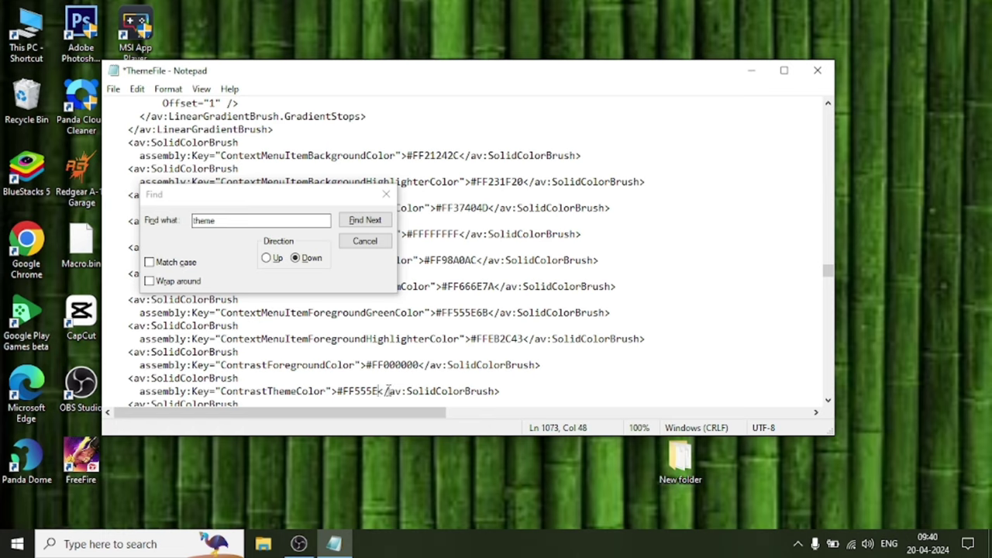
key("BackSpace")
key("BackSpace")
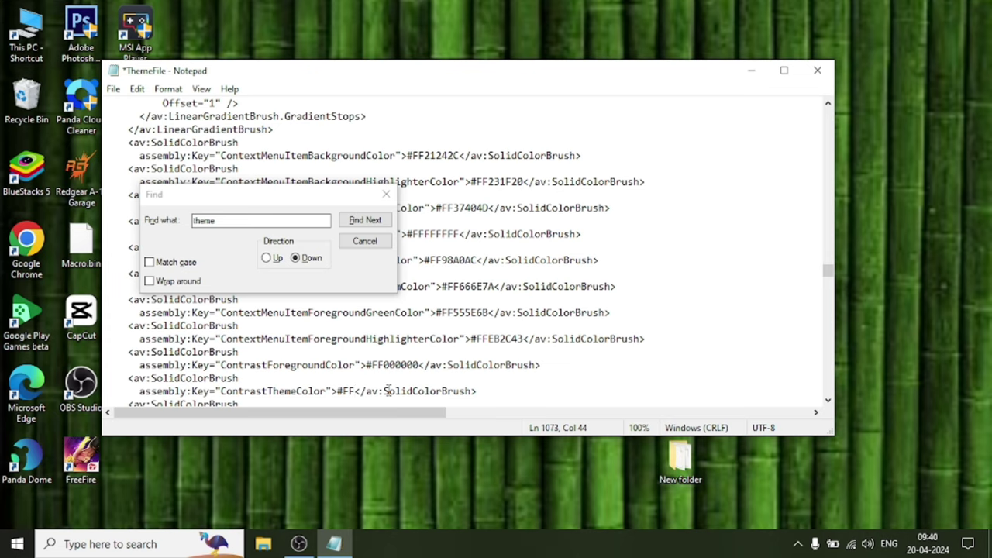
type("00000")
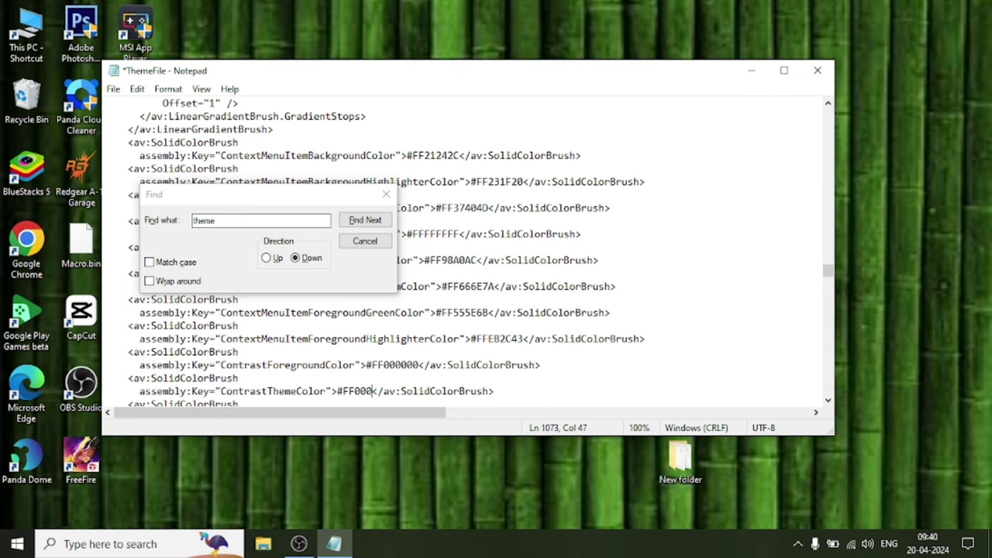
type("0")
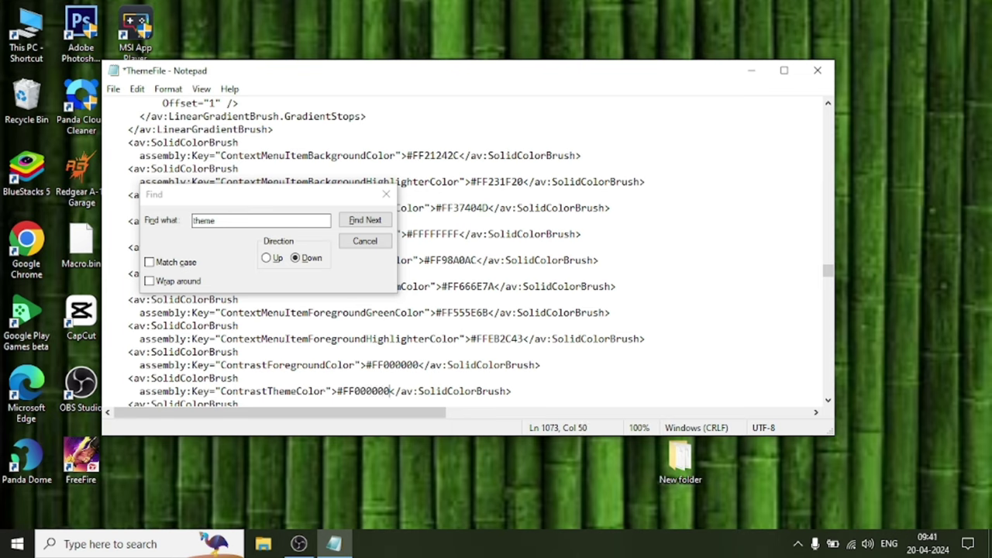
Step: Find the next "theme" match and set the MainThemeColor brush value to #FF000000
left_click(364, 221)
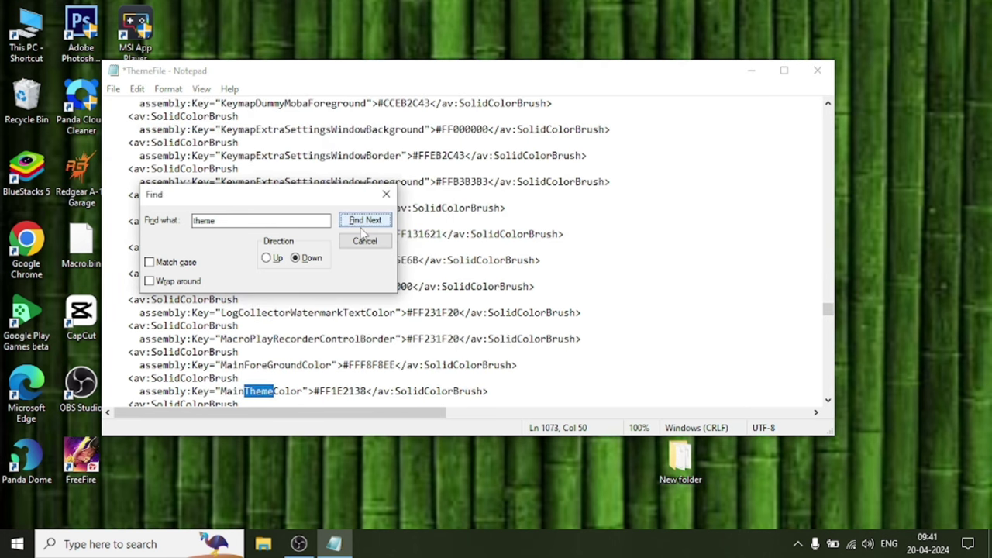
left_click(369, 392)
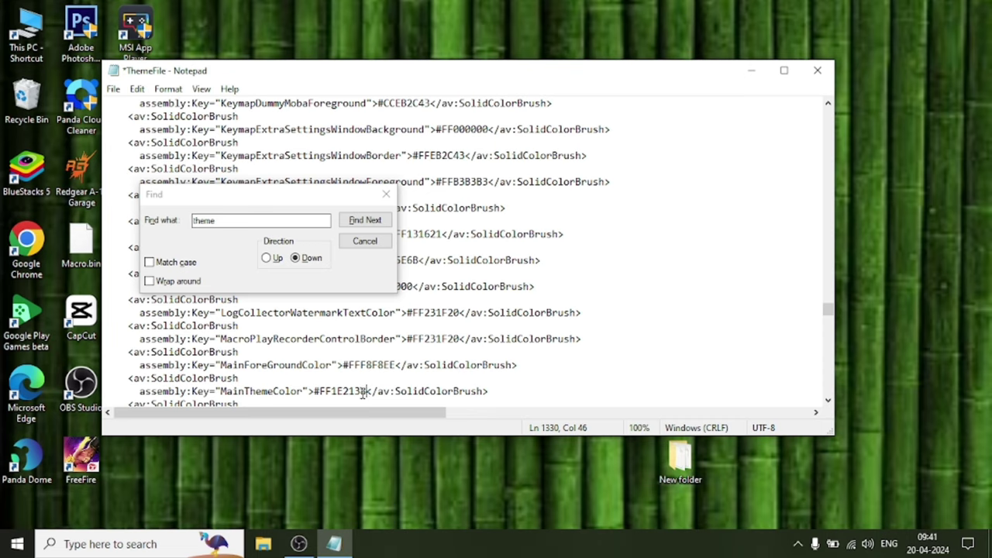
key("BackSpace")
key("BackSpace")
key("BackSpace")
key("BackSpace")
key("BackSpace")
key("BackSpace")
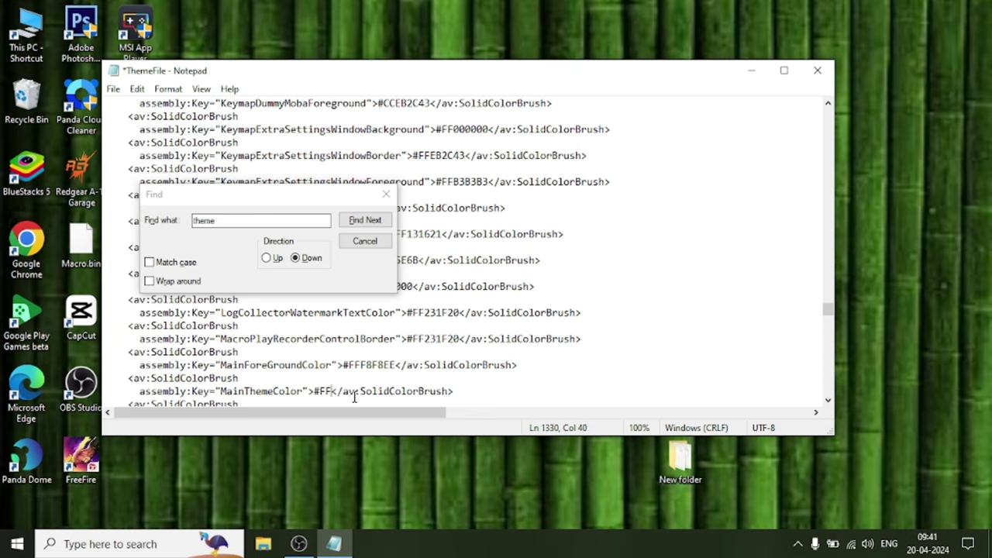
key("BackSpace")
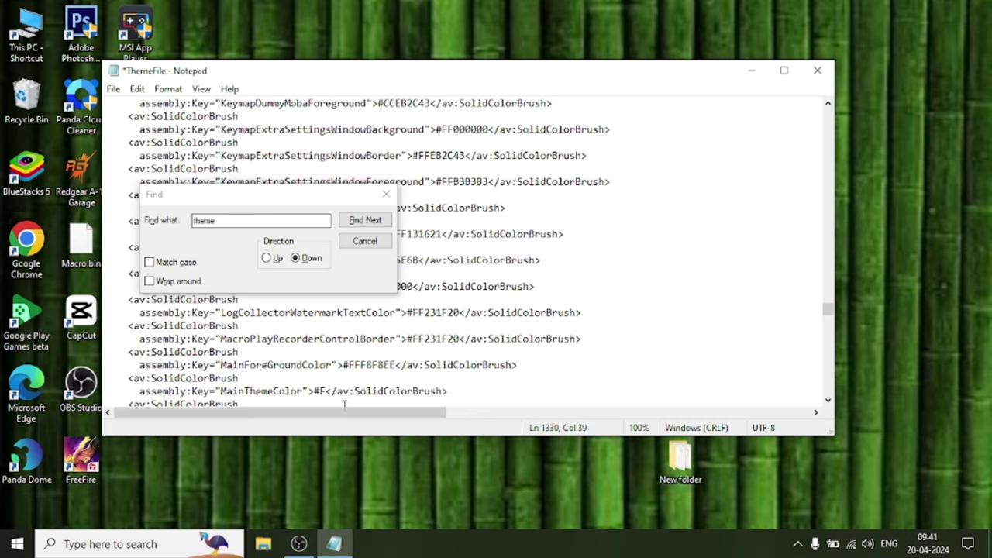
type("F0")
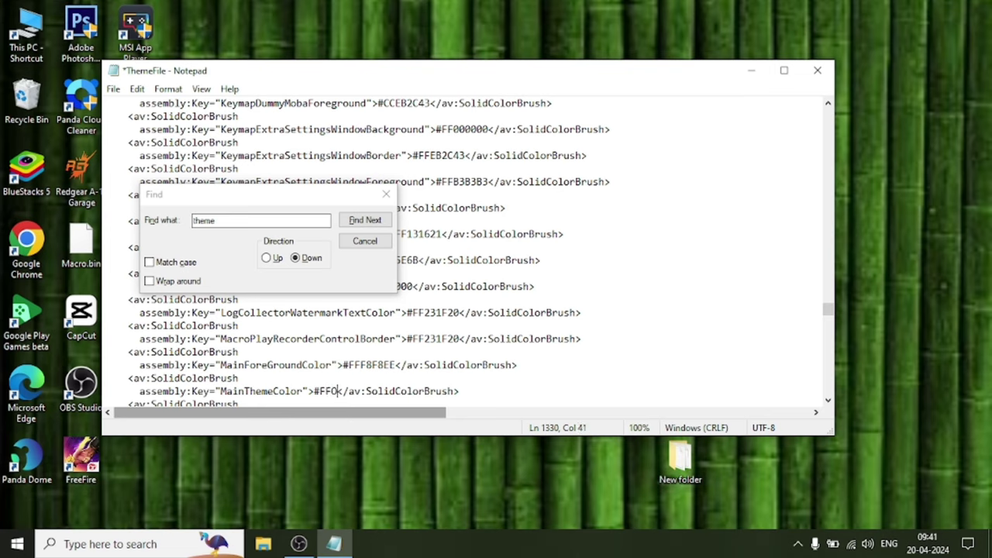
type("0000")
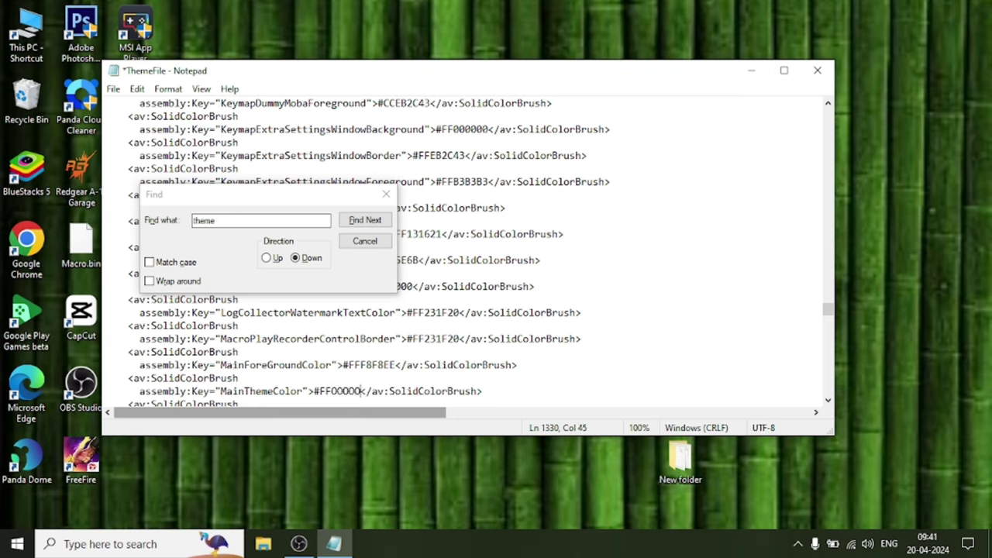
type("0")
Step: Set the MainForeGroundColor brush value to #FFF0000
left_click_drag(398, 365, 368, 363)
key("Delete")
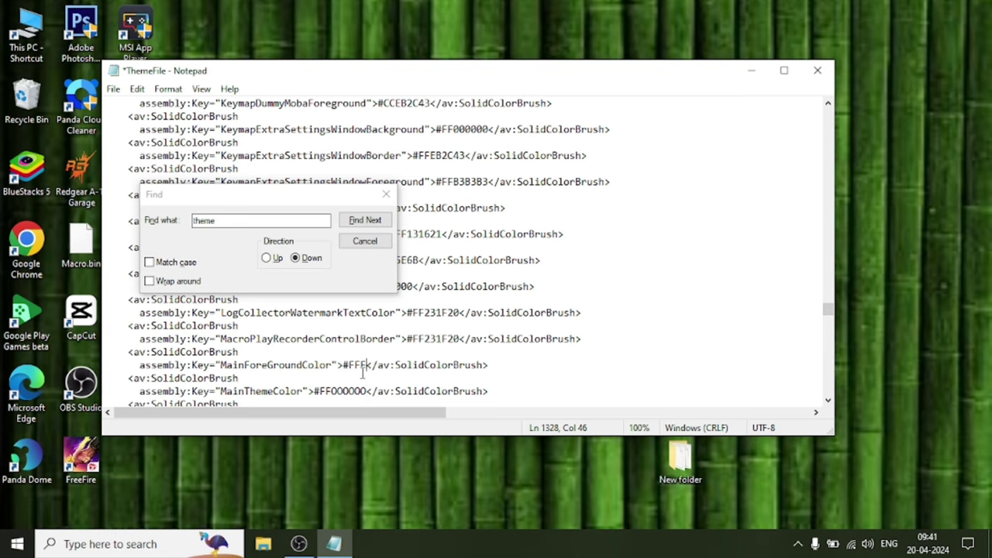
type("000")
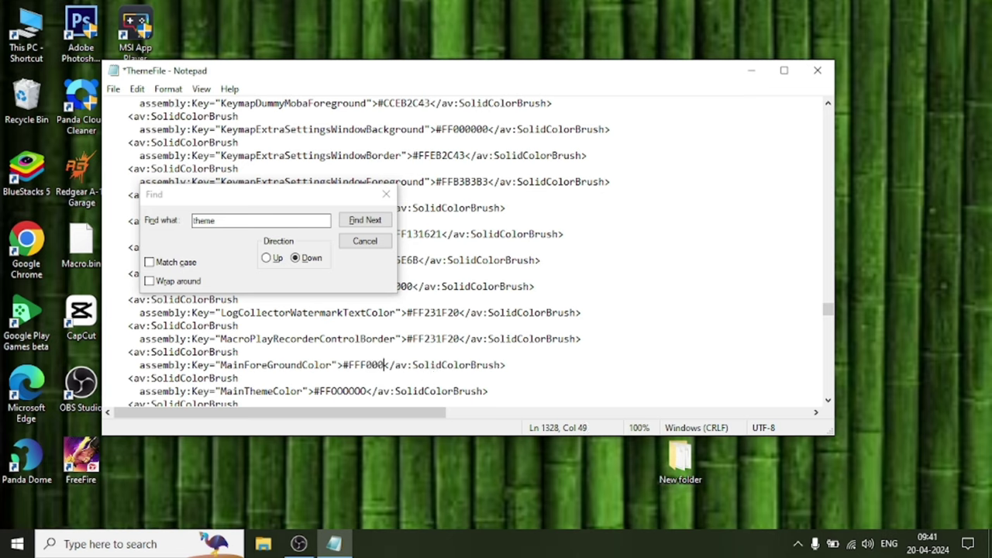
type("000")
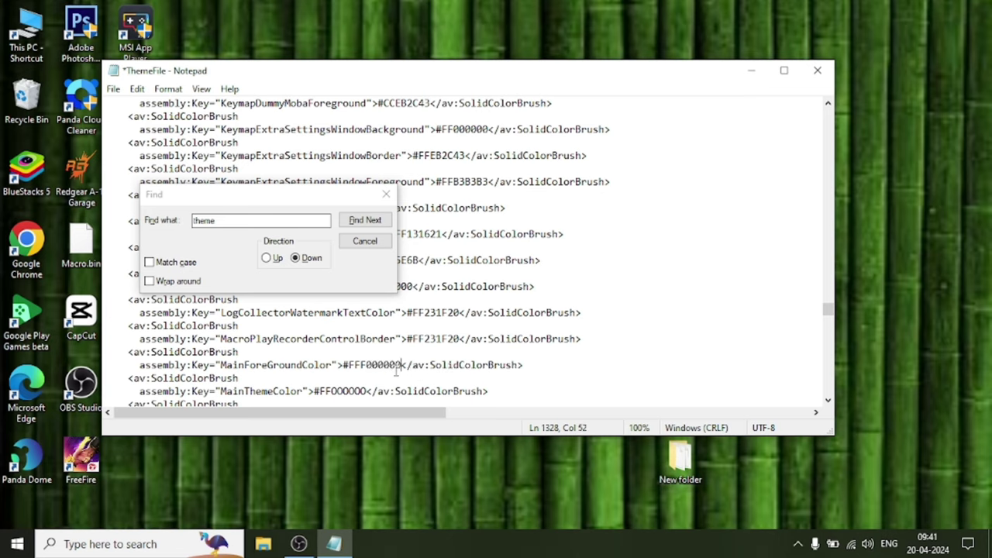
key("BackSpace")
key("BackSpace")
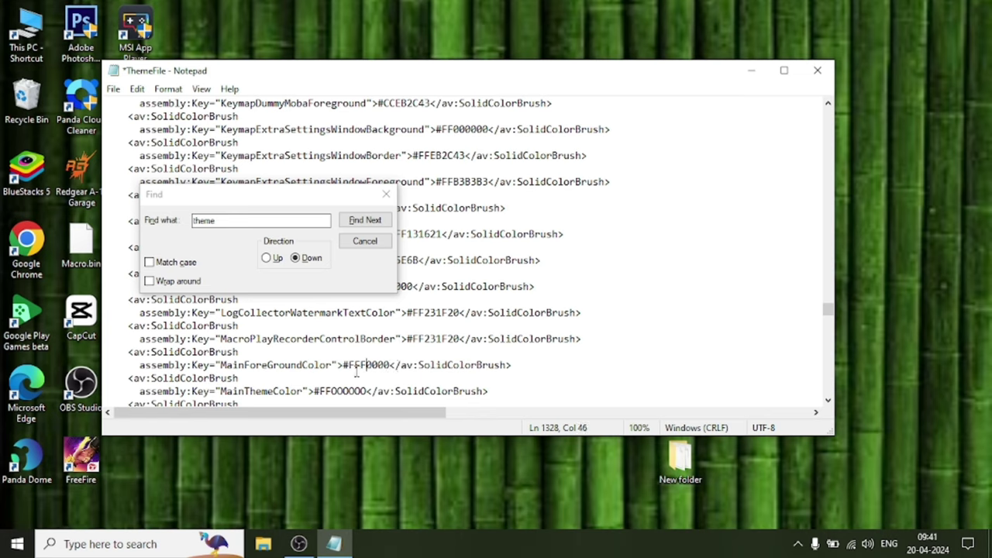
Step: Go through the remaining "theme" matches to the end of the file, end the search, and save ThemeFile
left_click(361, 224)
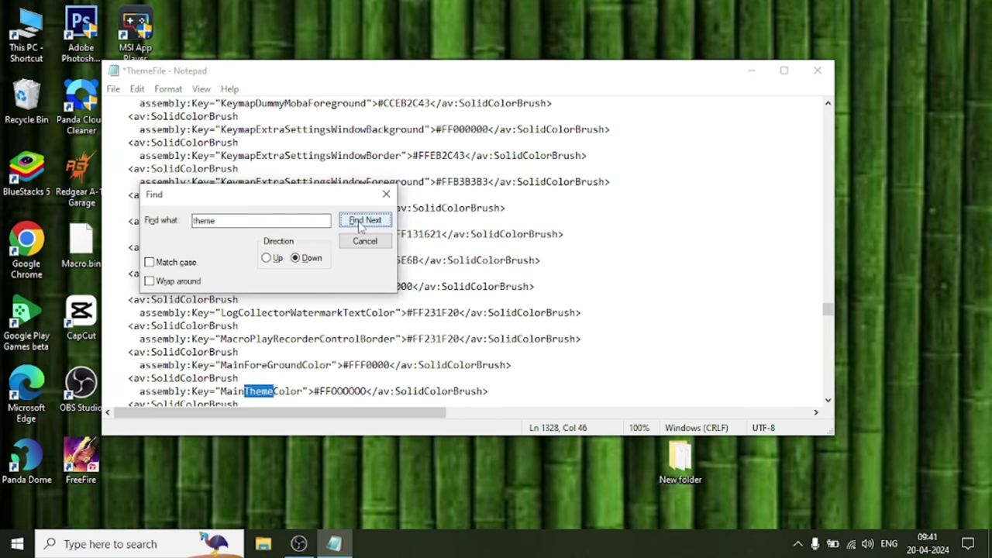
left_click(360, 221)
left_click(361, 221)
left_click(361, 222)
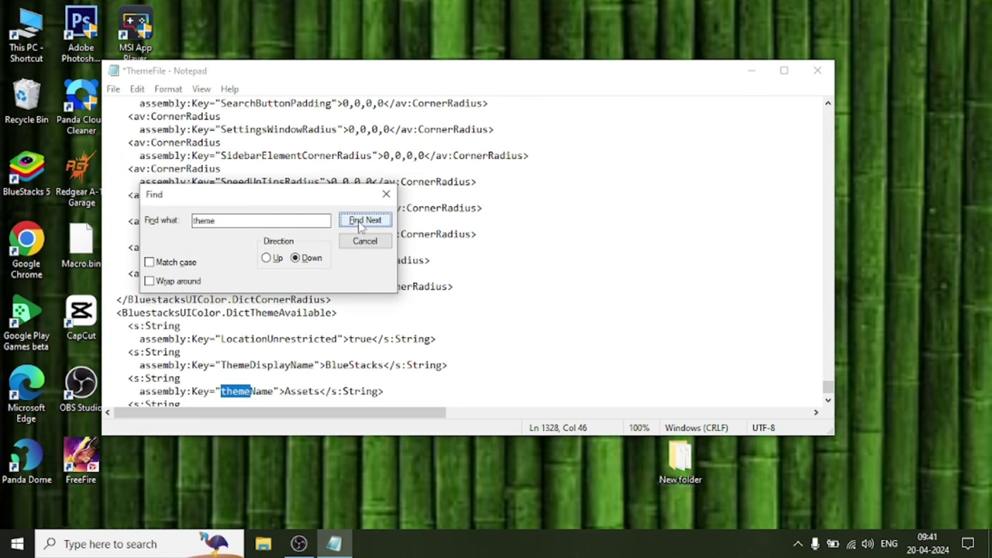
left_click(361, 222)
left_click(361, 222)
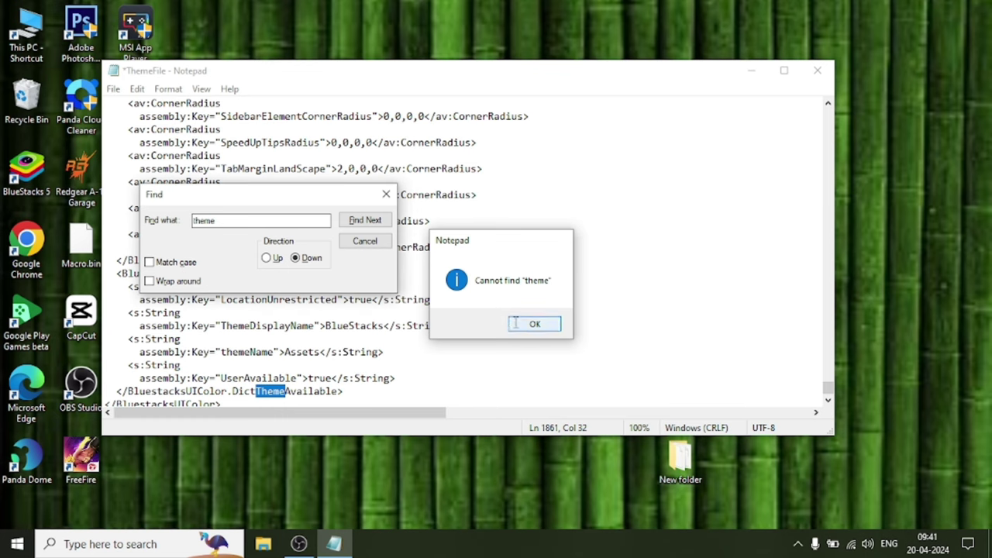
key("Return")
left_click(364, 242)
left_click(114, 89)
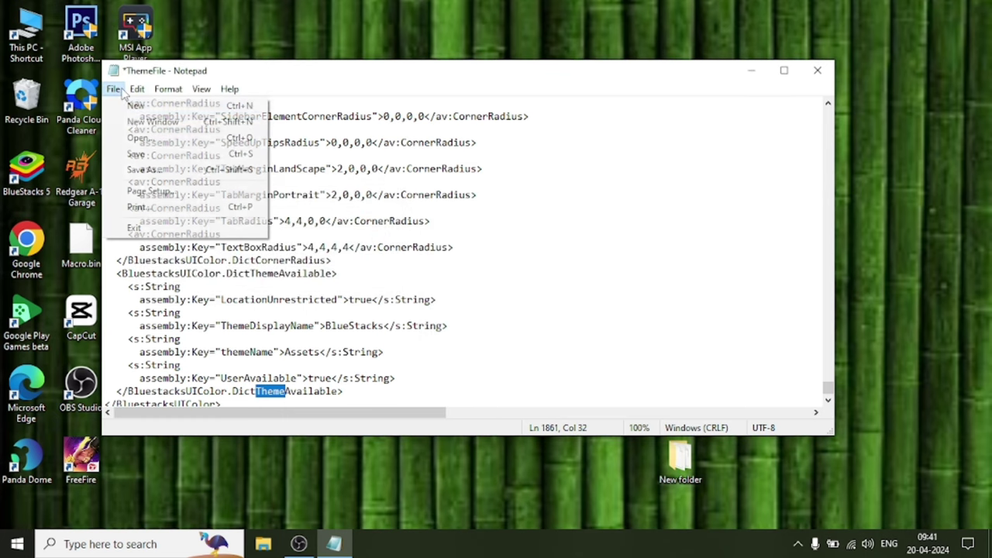
left_click(138, 154)
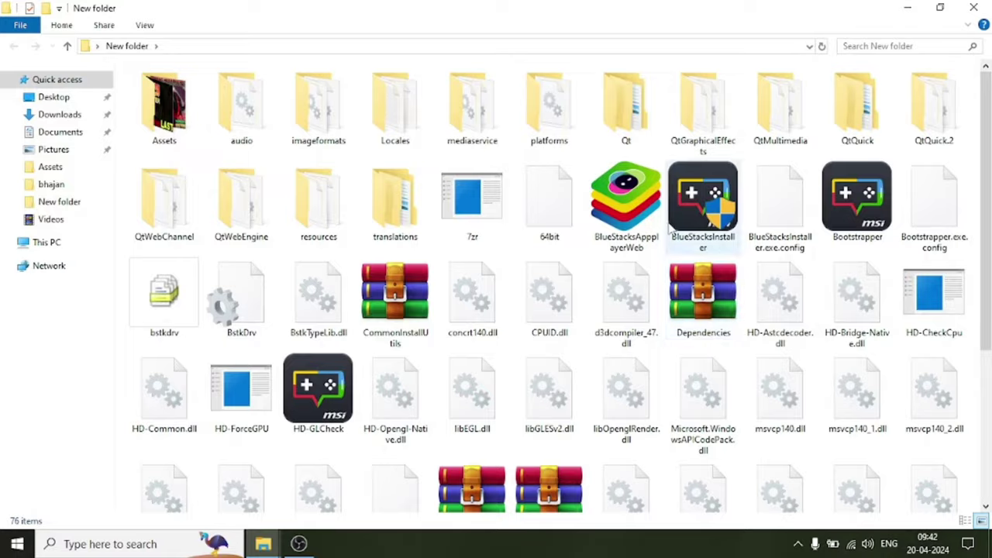
Step: Run BlueStacksInstaller from New folder, view its customization page with the new theme colours, and go back
double_click(671, 224)
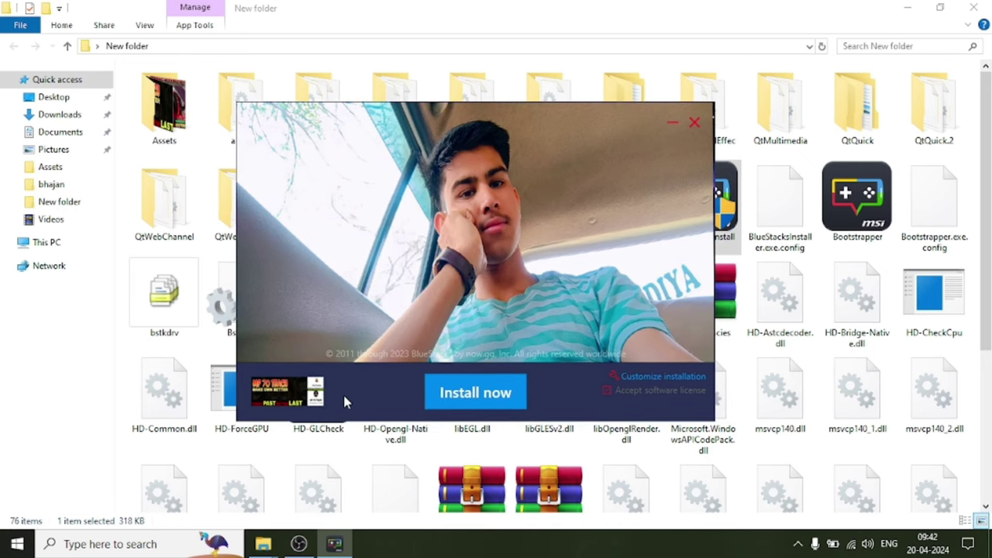
left_click(637, 376)
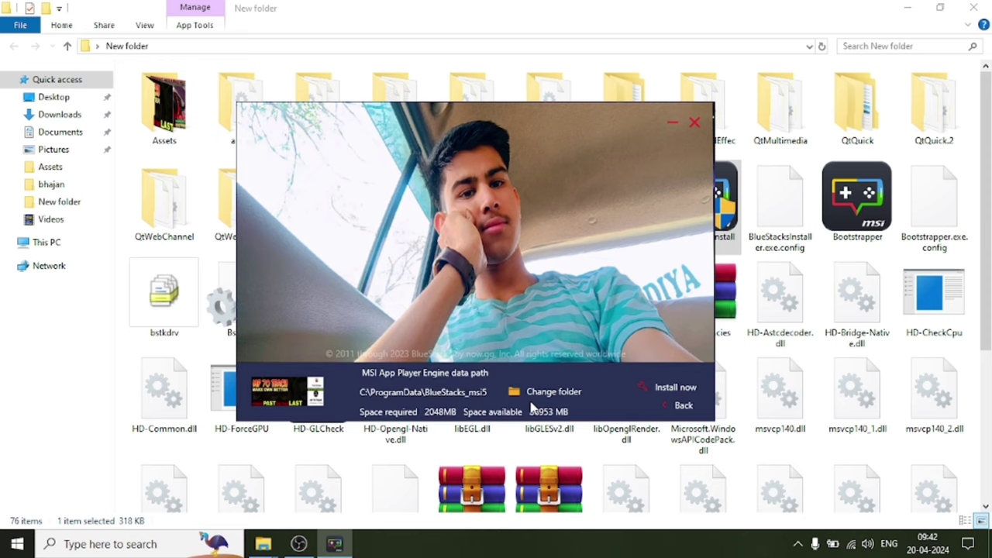
left_click(682, 408)
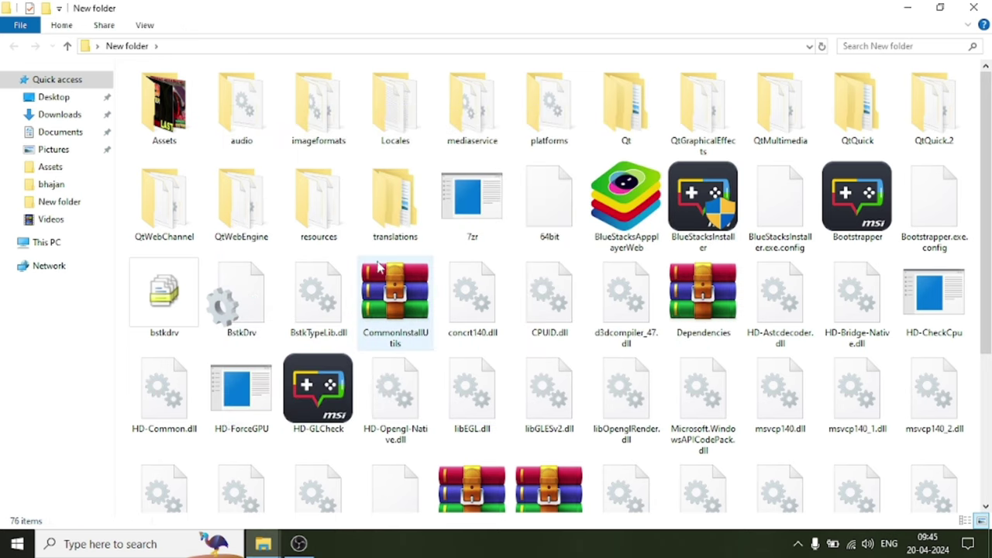
Step: Open the Locales folder in New folder and delete every language file except i18n.en-US
left_click(406, 124)
double_click(406, 124)
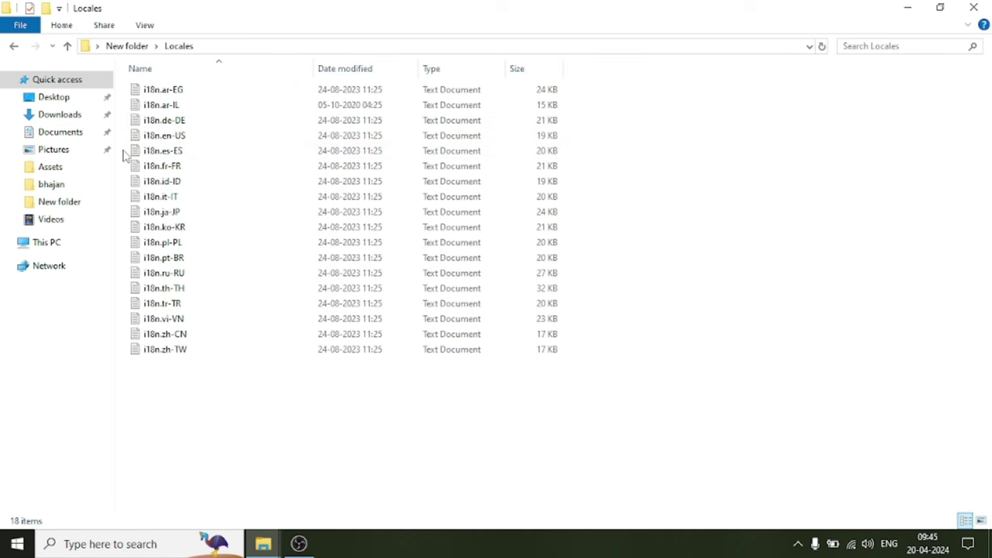
left_click(145, 137)
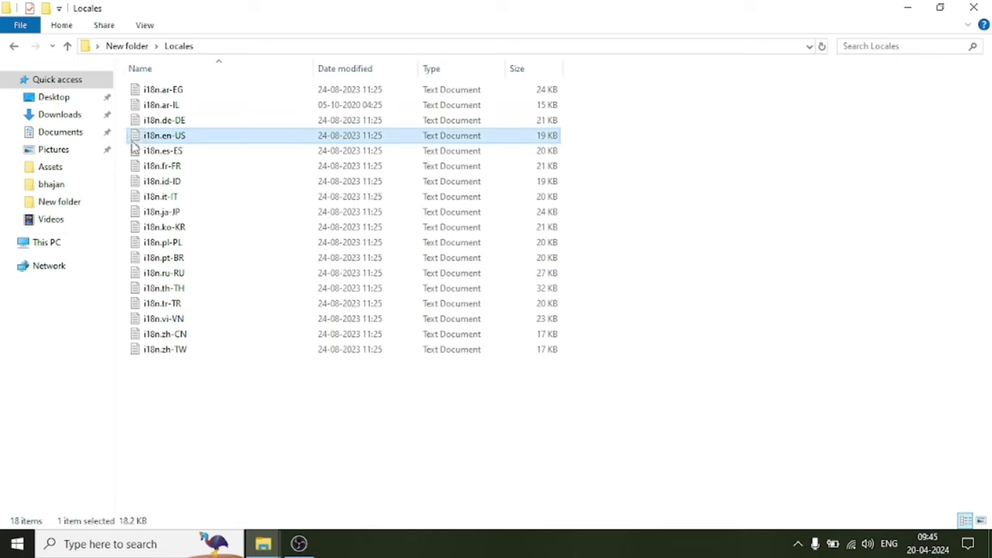
left_click_drag(124, 147, 228, 364)
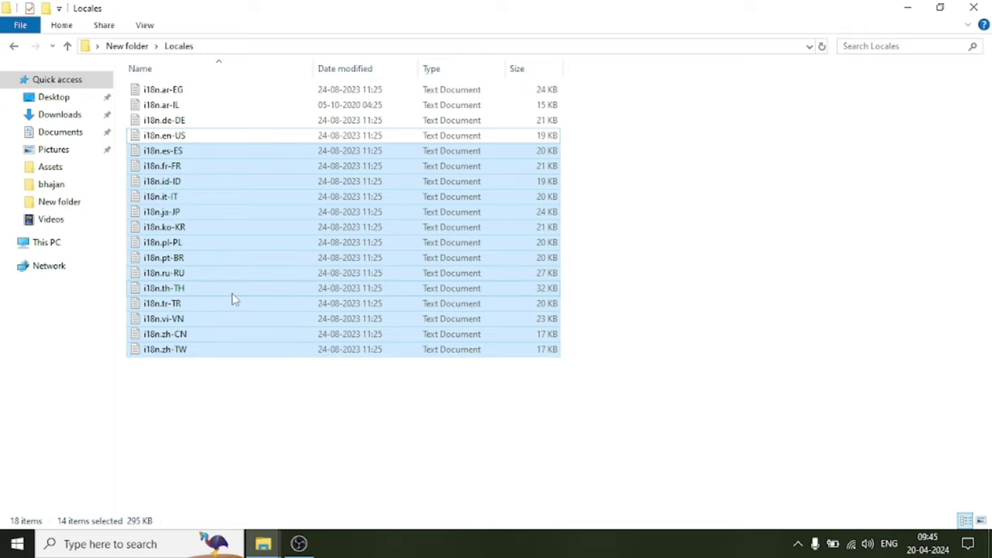
key("Delete")
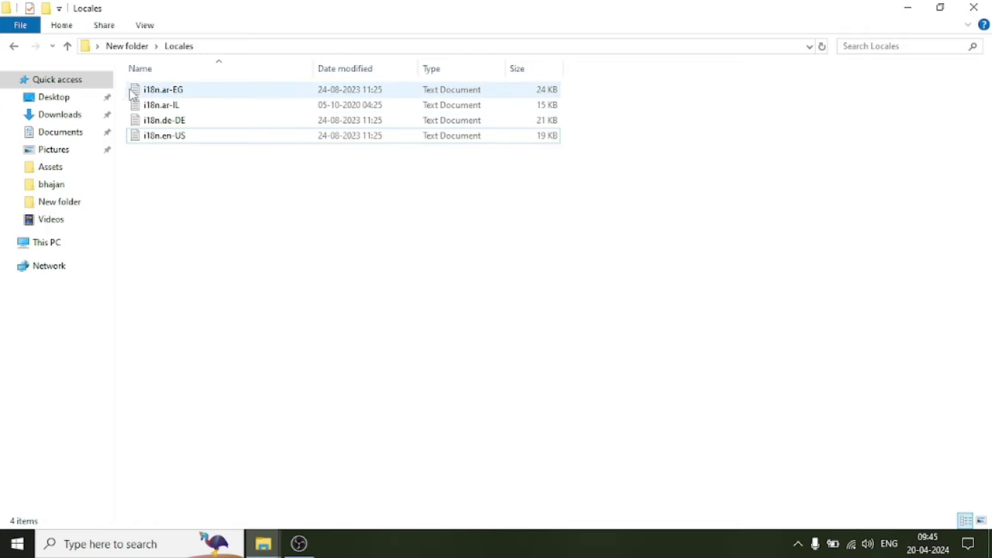
left_click_drag(133, 89, 183, 124)
key("Delete")
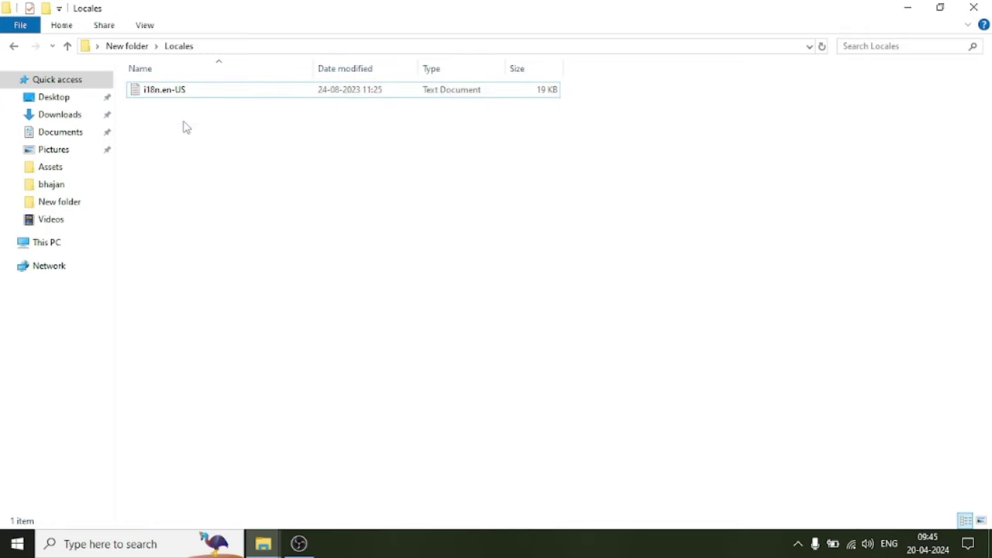
left_click(193, 98)
right_click(191, 95)
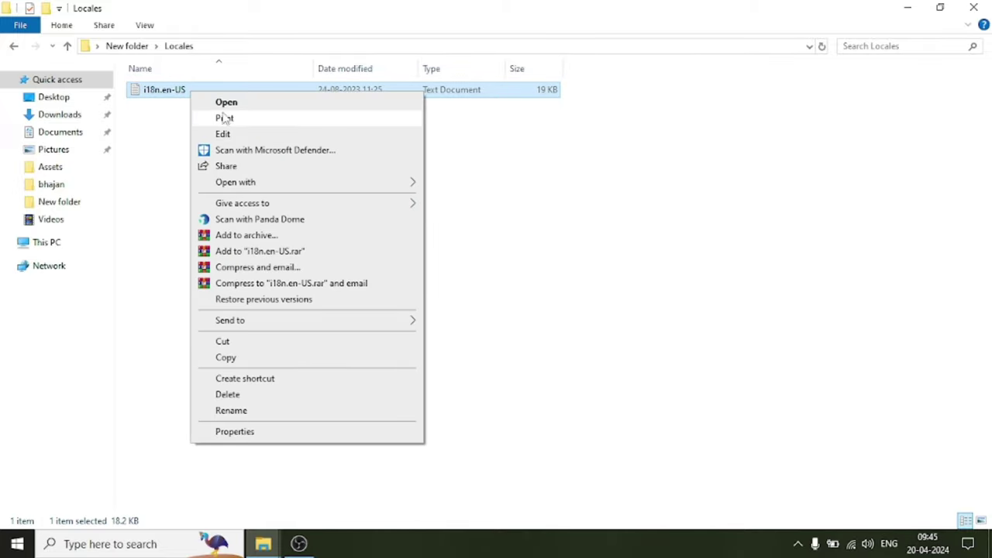
left_click(228, 102)
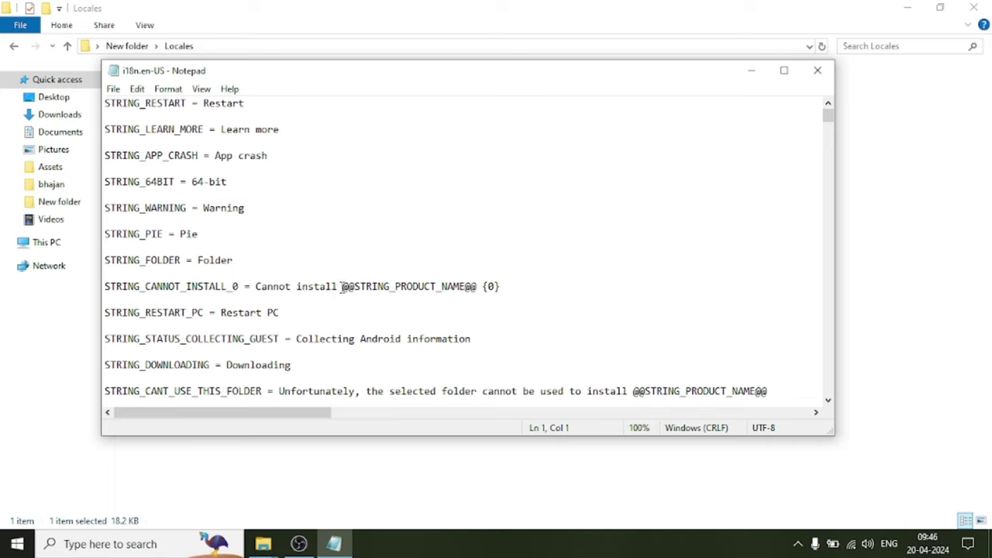
left_click_drag(342, 286, 481, 287)
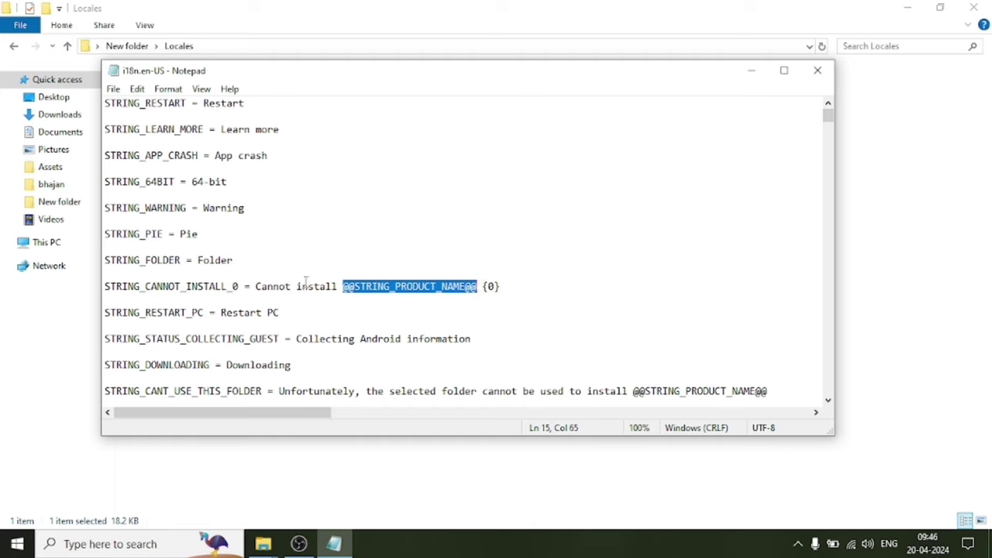
left_click(113, 89)
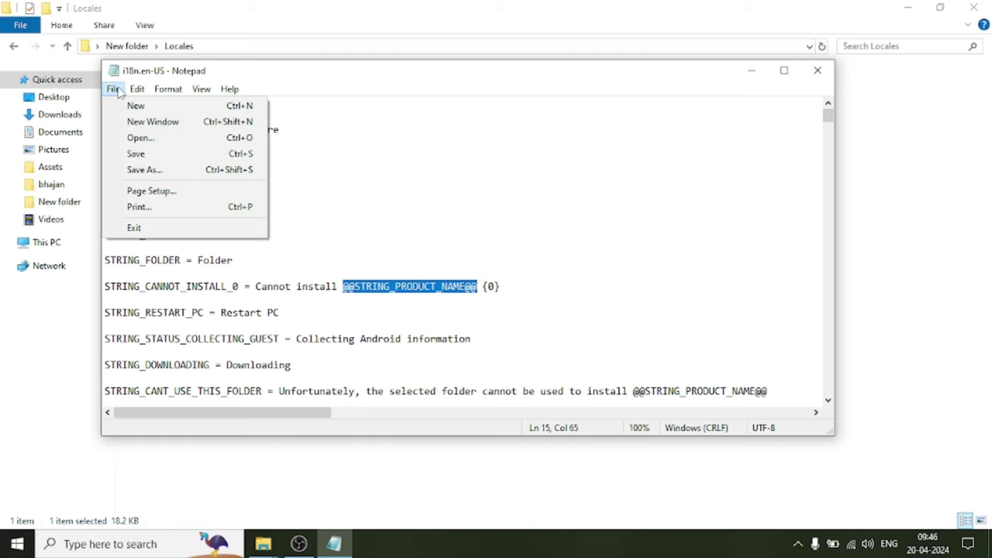